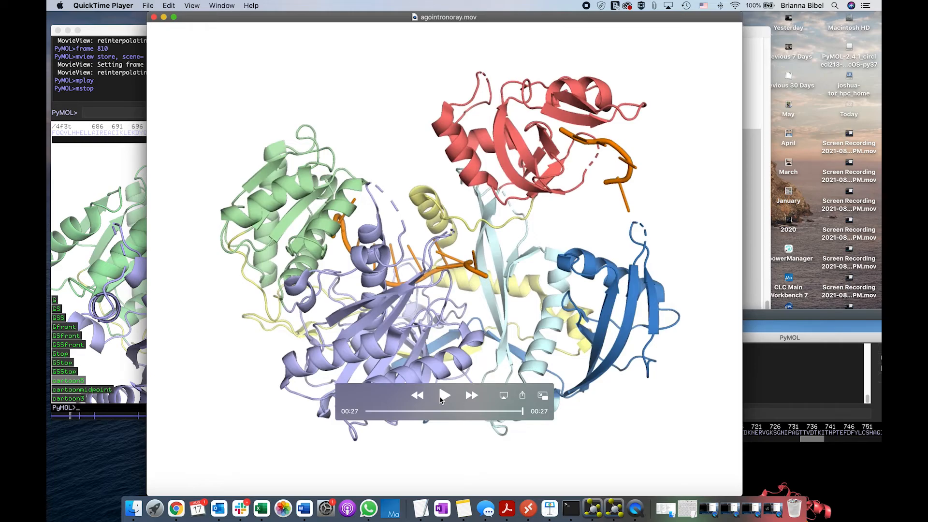
- Play the finished Argonaute animation agointronoray.mov
{"action": "left_click", "coordinate": [443, 395]}
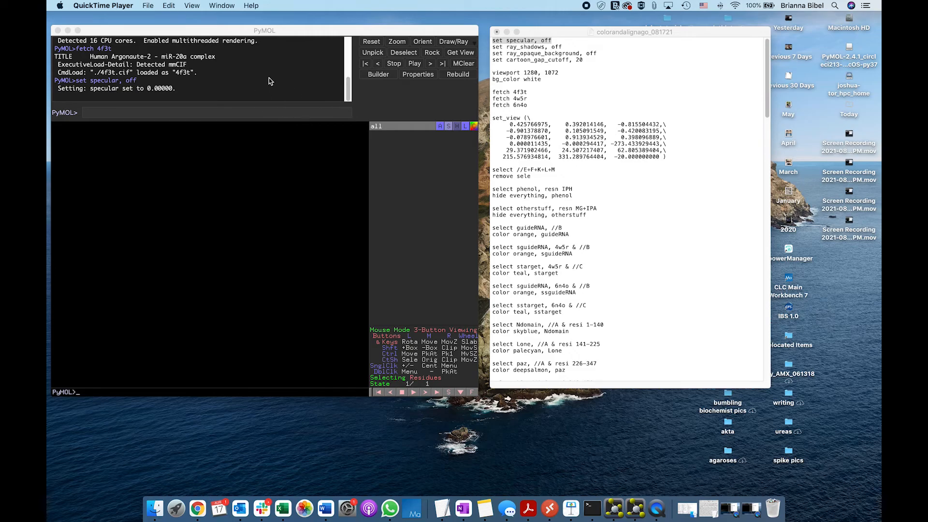
- Fetch the structure 4f3t into the empty PyMOL session
{"action": "scroll", "coordinate": [308, 77], "scroll_direction": "up", "scroll_amount": 3}
{"action": "left_click", "coordinate": [409, 146]}
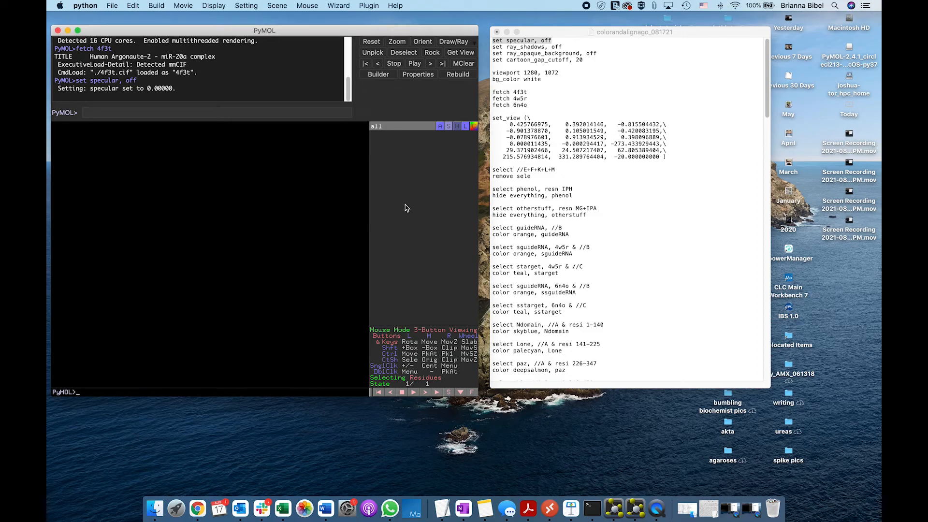
{"action": "left_click", "coordinate": [440, 126]}
{"action": "left_click", "coordinate": [393, 150]}
{"action": "left_click", "coordinate": [261, 114]}
{"action": "type", "text": "fetch 4f3t"}
{"action": "key", "text": "Return"}
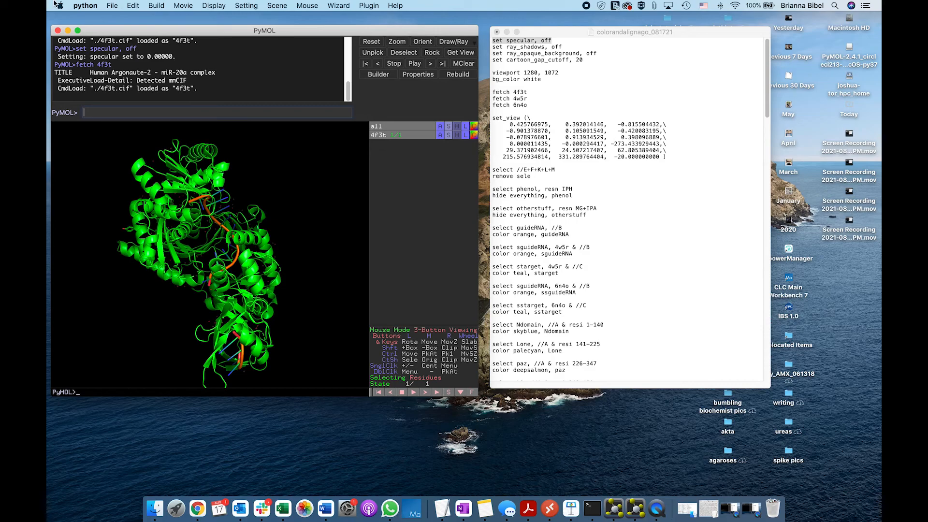
{"action": "left_click", "coordinate": [112, 5]}
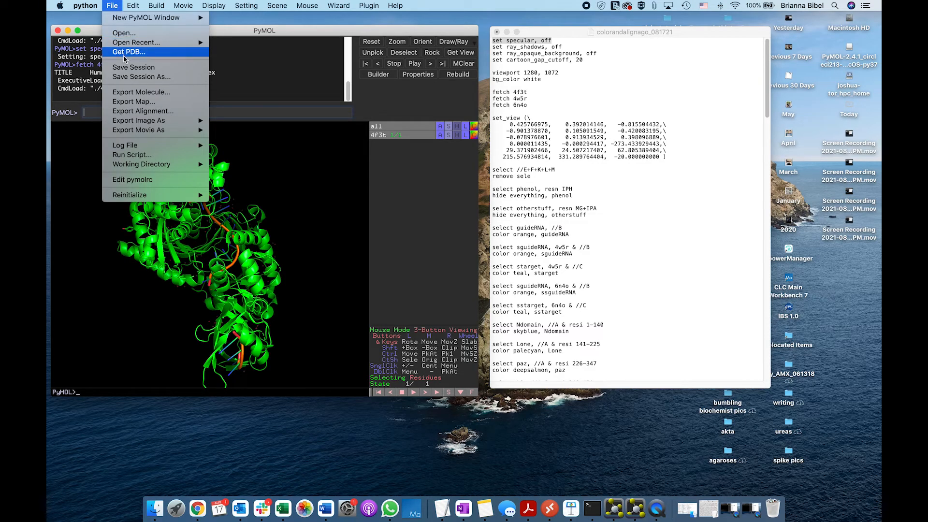
{"action": "left_click", "coordinate": [283, 106]}
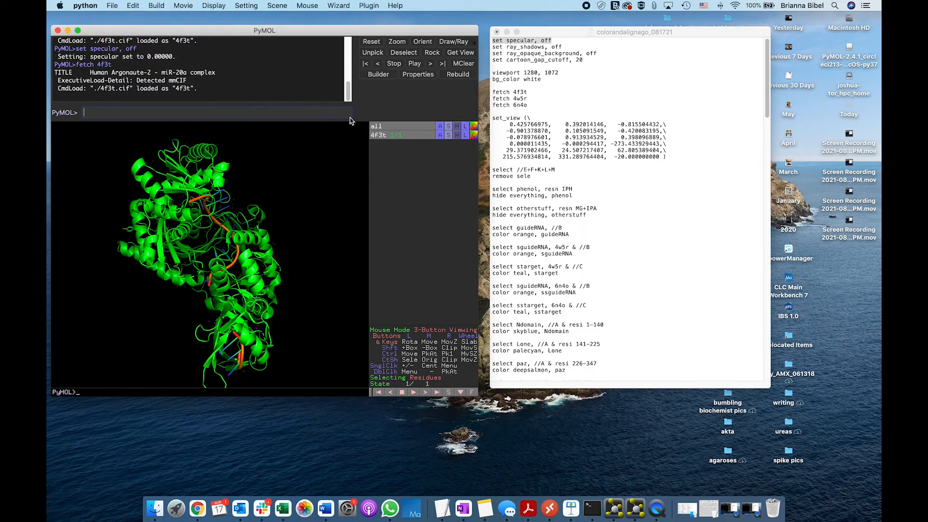
{"action": "left_click_drag", "start_coordinate": [240, 271], "coordinate": [208, 281]}
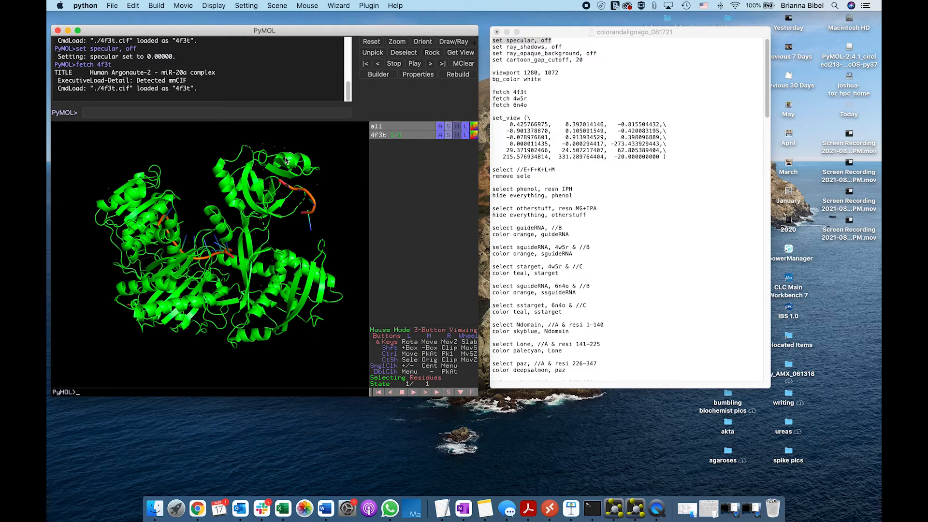
- Look up the second fetch line in the colorandalignago_081721 script and fetch structure 4w5r in PyMOL
{"action": "left_click", "coordinate": [543, 132]}
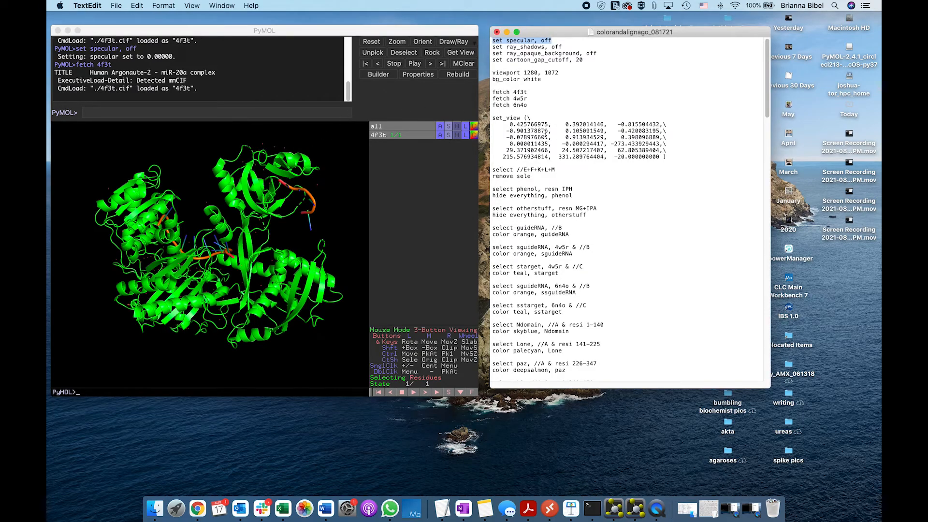
{"action": "scroll", "coordinate": [545, 134], "scroll_direction": "down", "scroll_amount": 3}
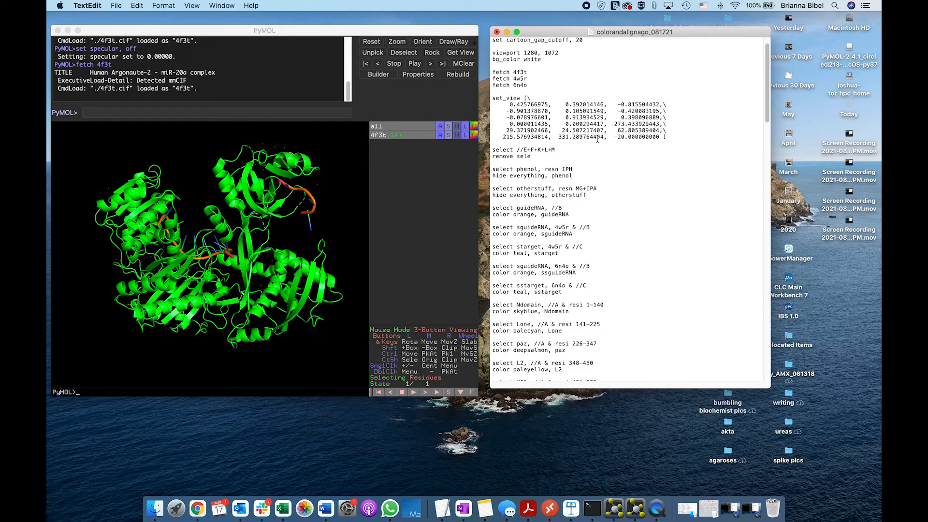
{"action": "scroll", "coordinate": [593, 148], "scroll_direction": "up", "scroll_amount": 3}
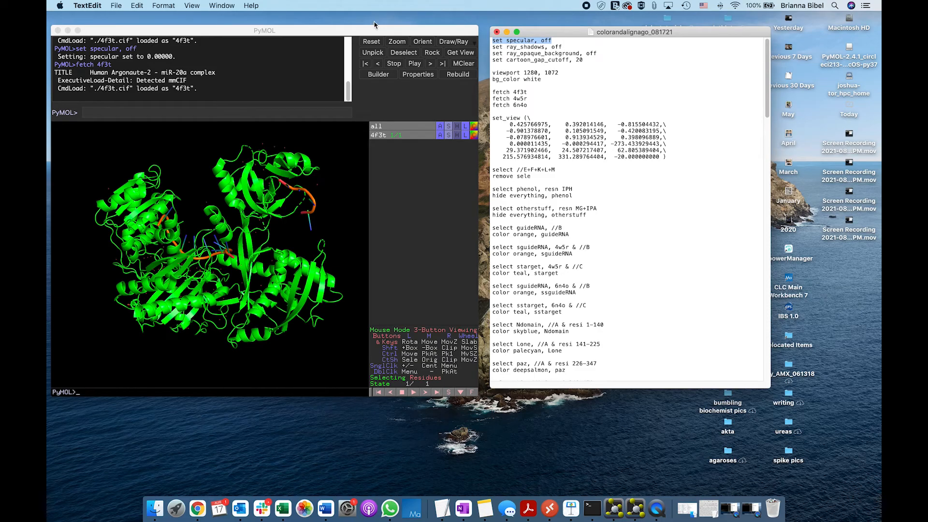
{"action": "left_click", "coordinate": [287, 112]}
{"action": "type", "text": "fetch "}
{"action": "type", "text": "4w5f"}
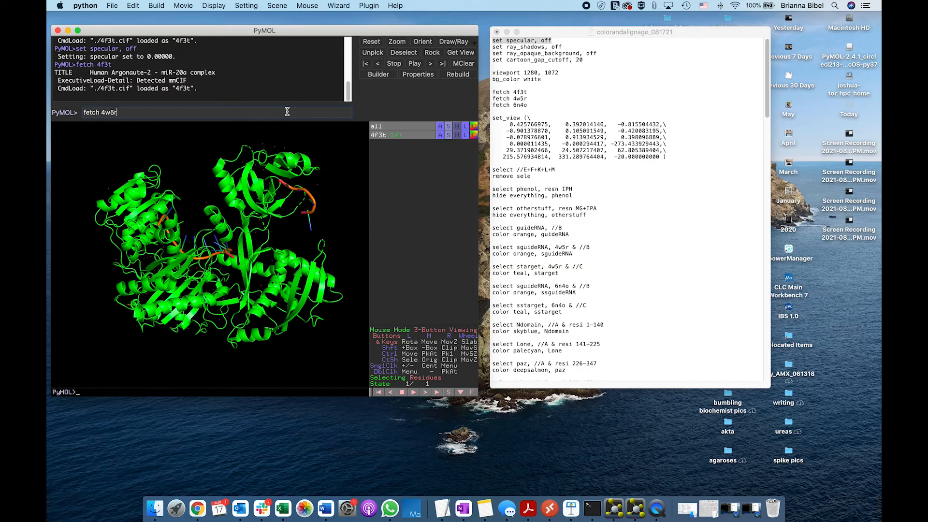
{"action": "key", "text": "Return"}
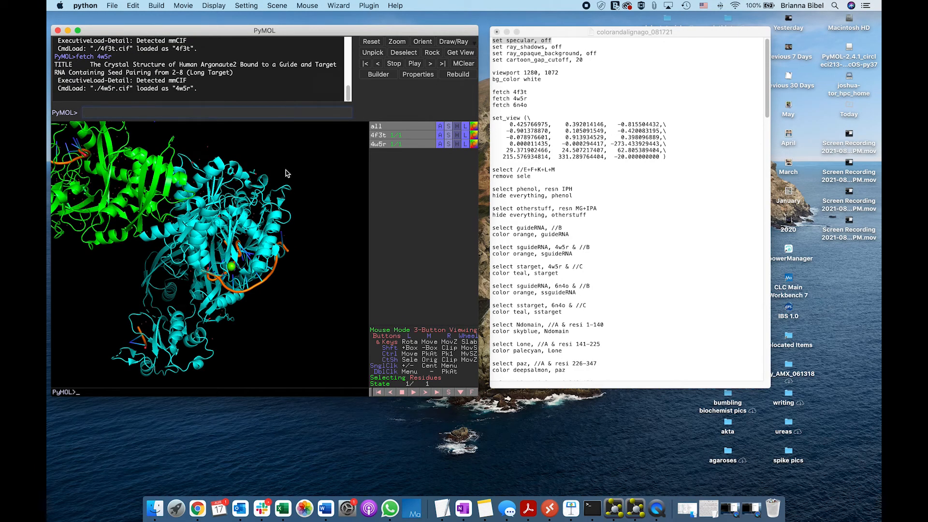
- Examine how the loaded structures 4f3t and 4w5r sit relative to each other, from several angles
{"action": "left_click_drag", "start_coordinate": [288, 182], "coordinate": [244, 208]}
{"action": "middle_click_drag", "start_coordinate": [174, 206], "coordinate": [233, 213]}
{"action": "mouse_move", "coordinate": [233, 213]}
{"action": "left_mouse_down"}
{"action": "mouse_move", "coordinate": [221, 263]}
{"action": "mouse_move", "coordinate": [243, 202]}
{"action": "mouse_move", "coordinate": [196, 290]}
{"action": "mouse_move", "coordinate": [233, 271]}
{"action": "mouse_move", "coordinate": [216, 261]}
{"action": "mouse_move", "coordinate": [230, 186]}
{"action": "mouse_move", "coordinate": [237, 198]}
{"action": "left_mouse_up"}
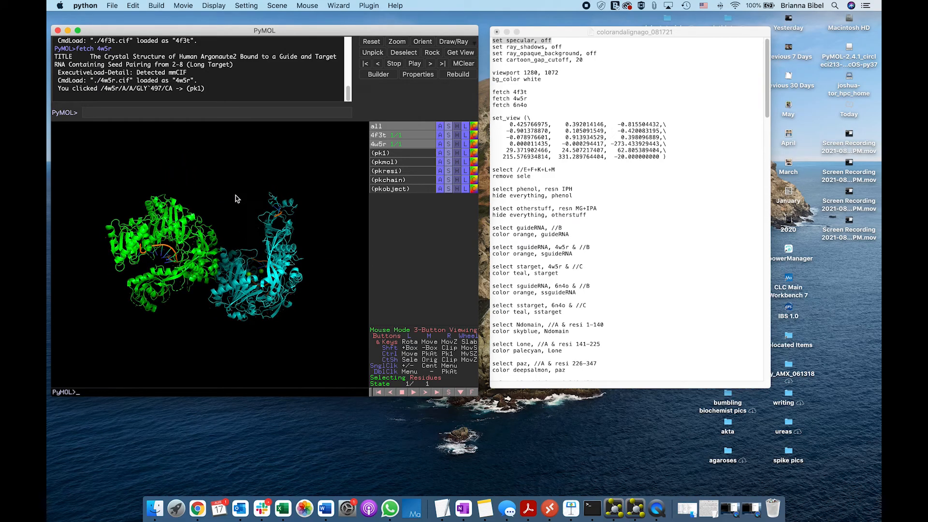
{"action": "left_click", "coordinate": [256, 111]}
{"action": "left_click_drag", "start_coordinate": [185, 188], "coordinate": [237, 341]}
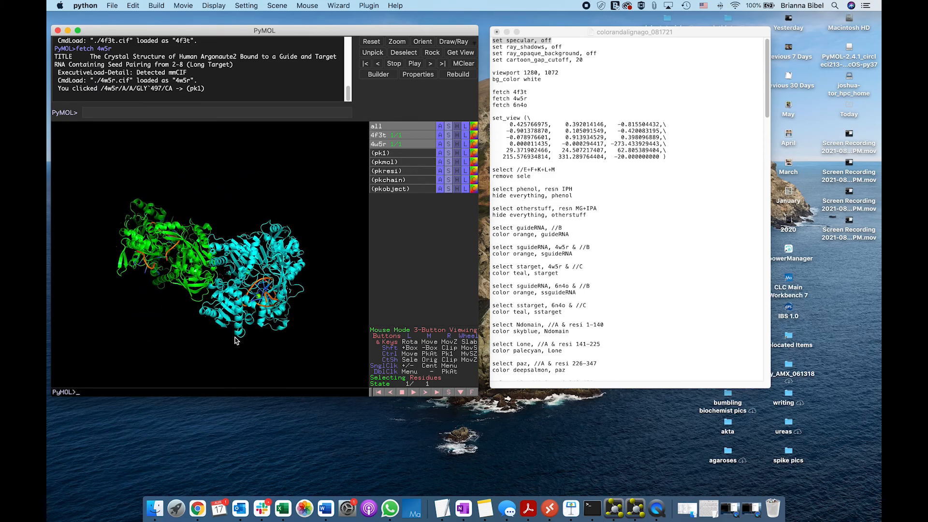
{"action": "left_click", "coordinate": [255, 112]}
- Align structure 4w5r onto 4f3t with the align command, consulting the script for its alignment lines
{"action": "left_click", "coordinate": [440, 145]}
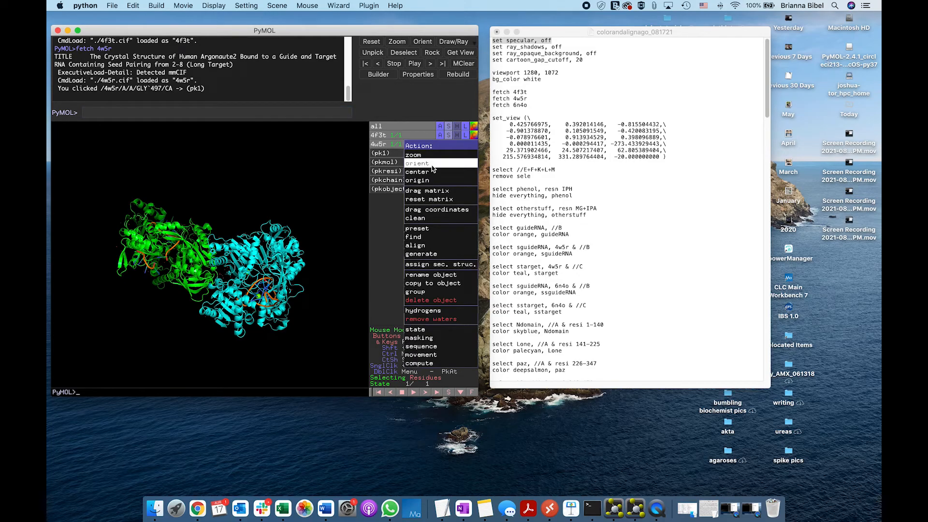
{"action": "mouse_move", "coordinate": [421, 245]}
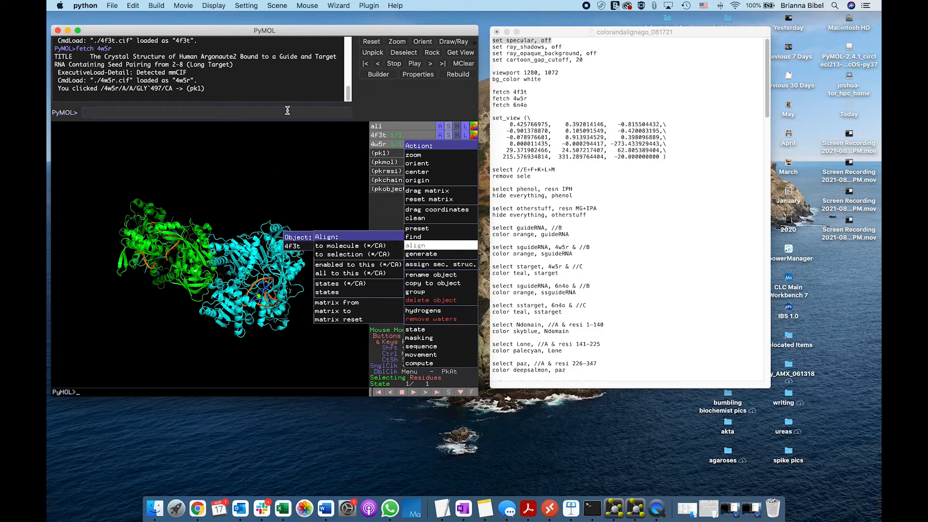
{"action": "type", "text": "ign"}
{"action": "scroll", "coordinate": [624, 243], "scroll_direction": "down", "scroll_amount": 20}
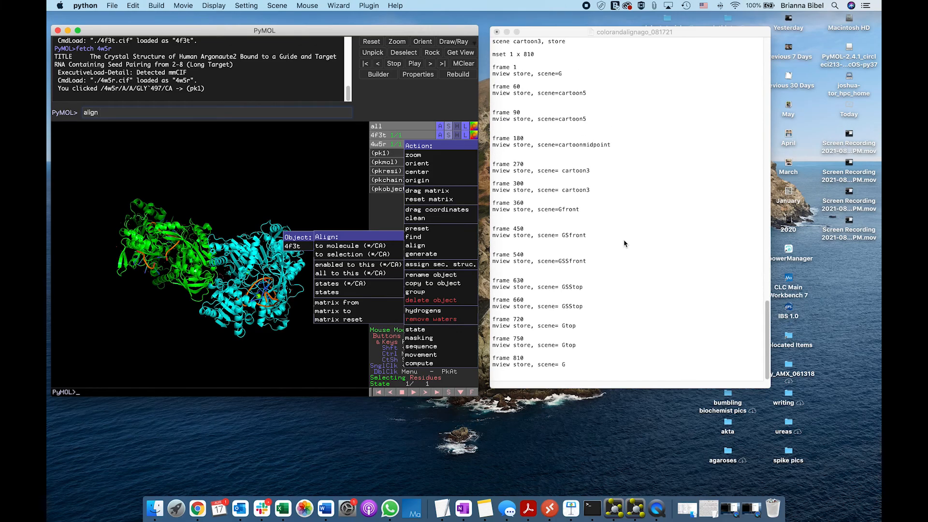
{"action": "scroll", "coordinate": [623, 240], "scroll_direction": "up", "scroll_amount": 8}
{"action": "scroll", "coordinate": [625, 243], "scroll_direction": "up", "scroll_amount": 12}
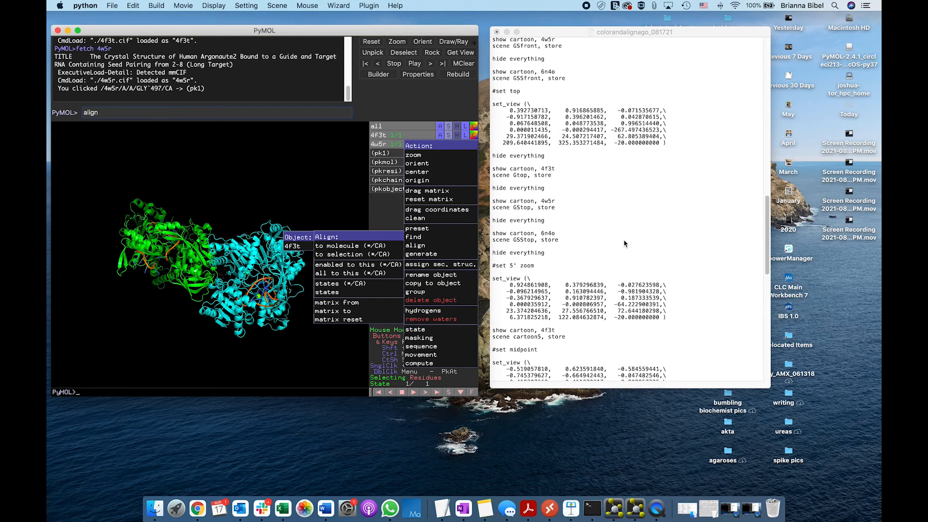
{"action": "scroll", "coordinate": [624, 244], "scroll_direction": "up", "scroll_amount": 15}
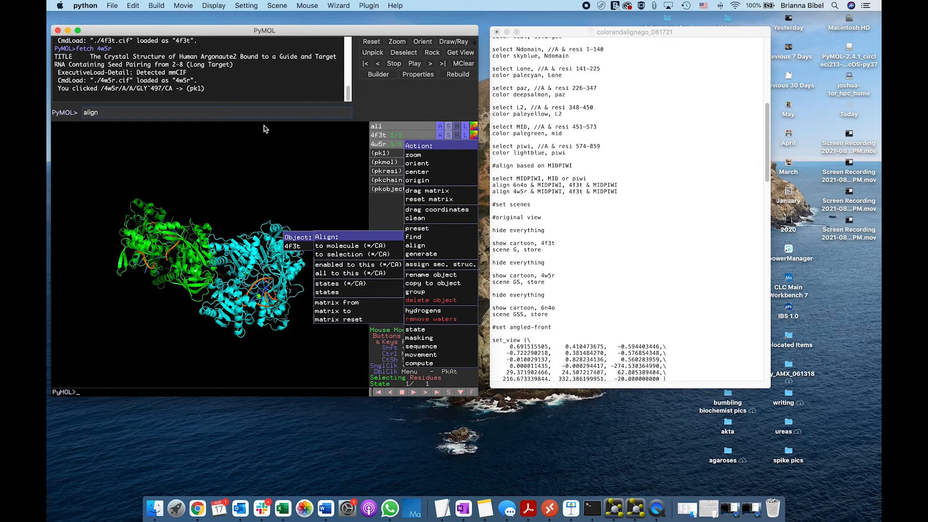
{"action": "type", "text": "4w5r, 4f3t"}
{"action": "key", "text": "Return"}
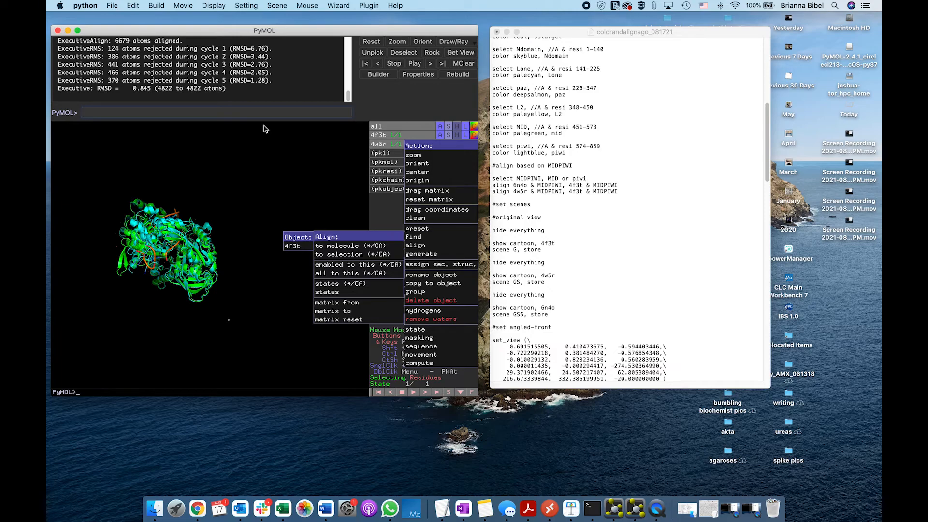
- Orient the view on the superposed 4f3t and 4w5r structures and inspect their overlap
{"action": "left_click", "coordinate": [238, 230]}
{"action": "left_click_drag", "start_coordinate": [145, 182], "coordinate": [187, 241]}
{"action": "left_click", "coordinate": [422, 42]}
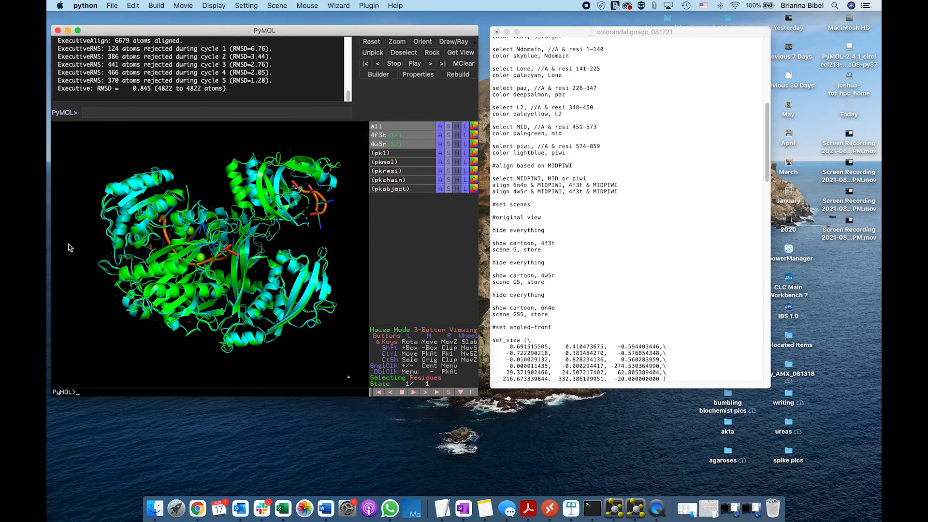
{"action": "left_click", "coordinate": [237, 202]}
{"action": "left_click_drag", "start_coordinate": [237, 202], "coordinate": [195, 256]}
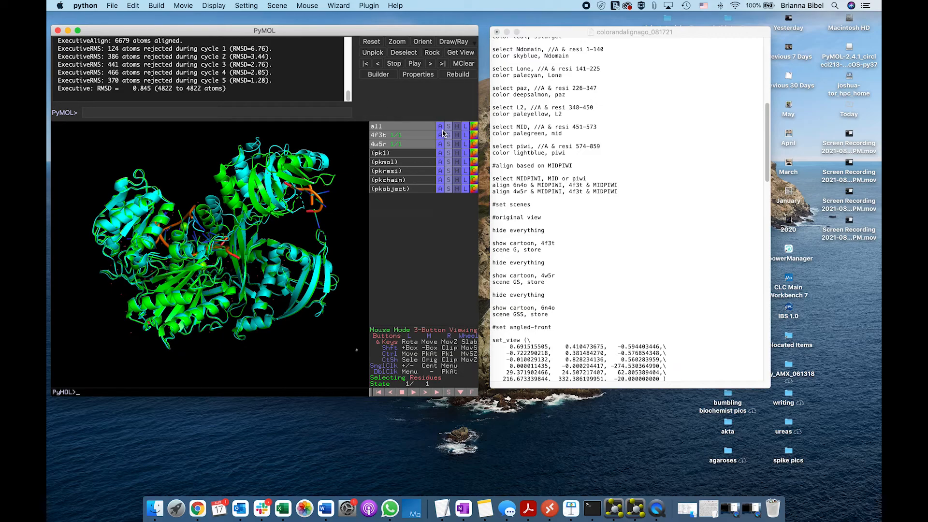
- Find the third fetch line in the script and fetch structure 6n4o in PyMOL
{"action": "left_click", "coordinate": [321, 114]}
{"action": "scroll", "coordinate": [582, 91], "scroll_direction": "up", "scroll_amount": 10}
{"action": "left_click", "coordinate": [529, 101]}
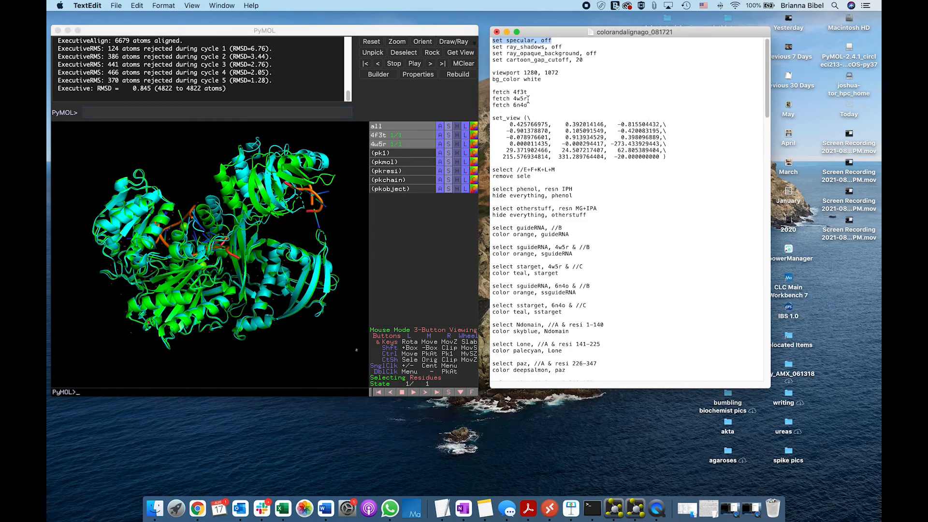
{"action": "left_click_drag", "start_coordinate": [527, 100], "coordinate": [496, 105]}
{"action": "left_click", "coordinate": [540, 113]}
{"action": "left_click", "coordinate": [330, 111]}
{"action": "type", "text": "f"}
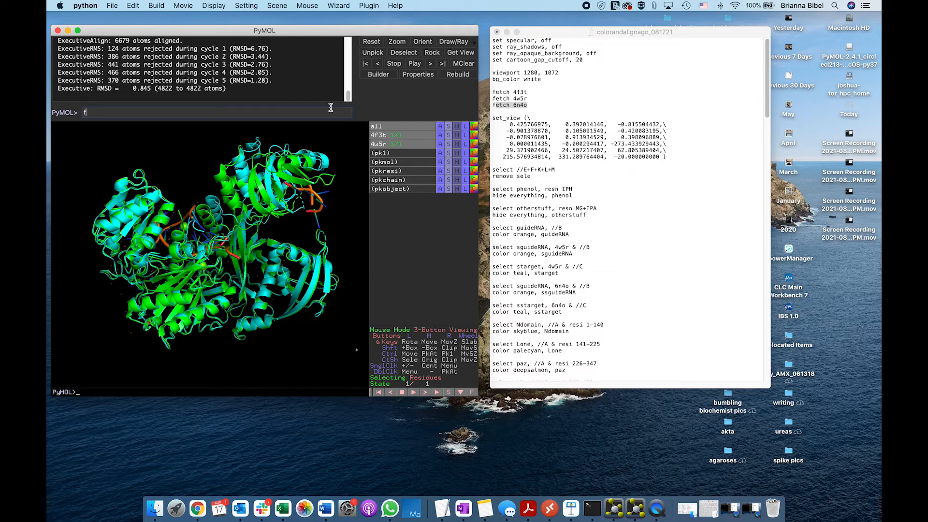
{"action": "type", "text": "etch 6n4o"}
{"action": "key", "text": "Return"}
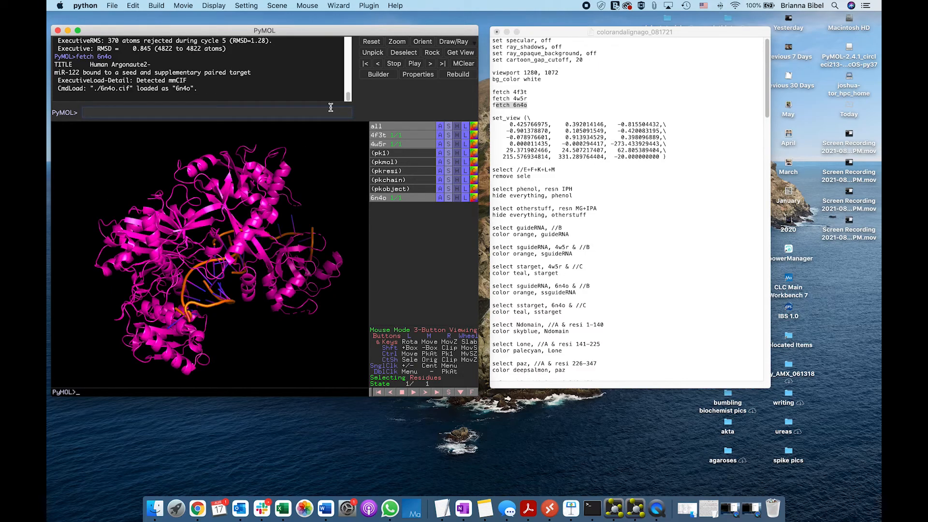
- Align structure 6n4o onto 4f3t by reusing the earlier align command, and orient the view on all three structures
{"action": "left_click_drag", "start_coordinate": [251, 281], "coordinate": [180, 190]}
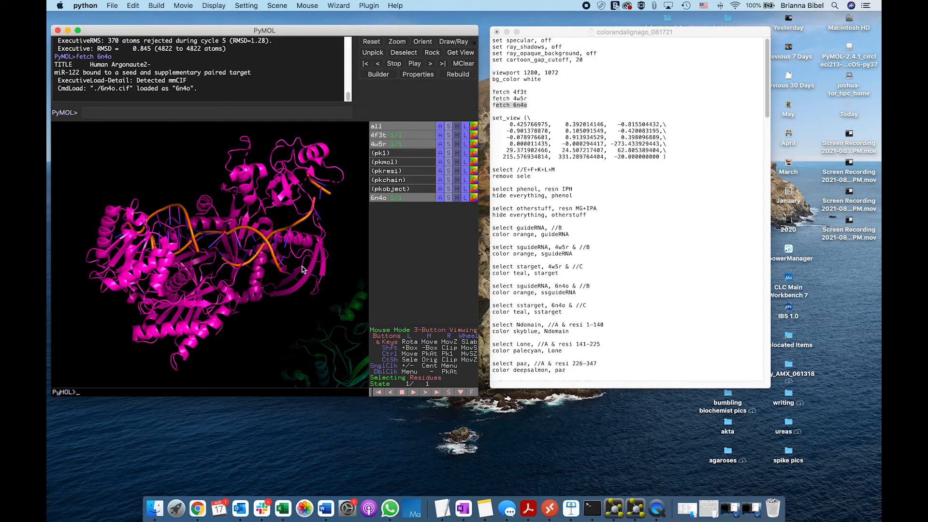
{"action": "left_click_drag", "start_coordinate": [289, 278], "coordinate": [251, 240]}
{"action": "right_click_drag", "start_coordinate": [251, 240], "coordinate": [244, 315]}
{"action": "mouse_move", "coordinate": [244, 314]}
{"action": "left_mouse_down"}
{"action": "mouse_move", "coordinate": [277, 325]}
{"action": "mouse_move", "coordinate": [241, 305]}
{"action": "mouse_move", "coordinate": [247, 297]}
{"action": "left_mouse_up"}
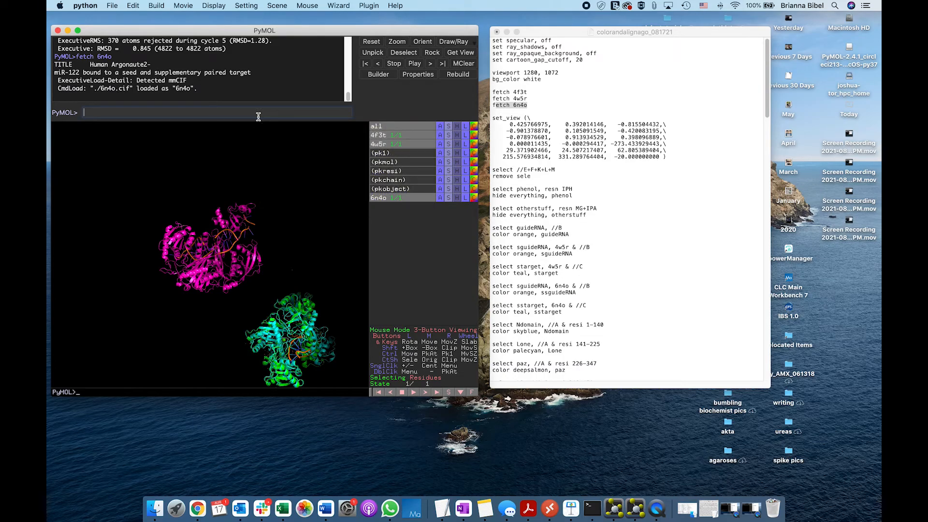
{"action": "type", "text": "fetch 6n4o"}
{"action": "key", "text": "Up"}
{"action": "key", "text": "BackSpace"}
{"action": "key", "text": "BackSpace"}
{"action": "key", "text": "BackSpace"}
{"action": "key", "text": "BackSpace"}
{"action": "key", "text": "BackSpace"}
{"action": "type", "text": "6n4o"}
{"action": "key", "text": "Return"}
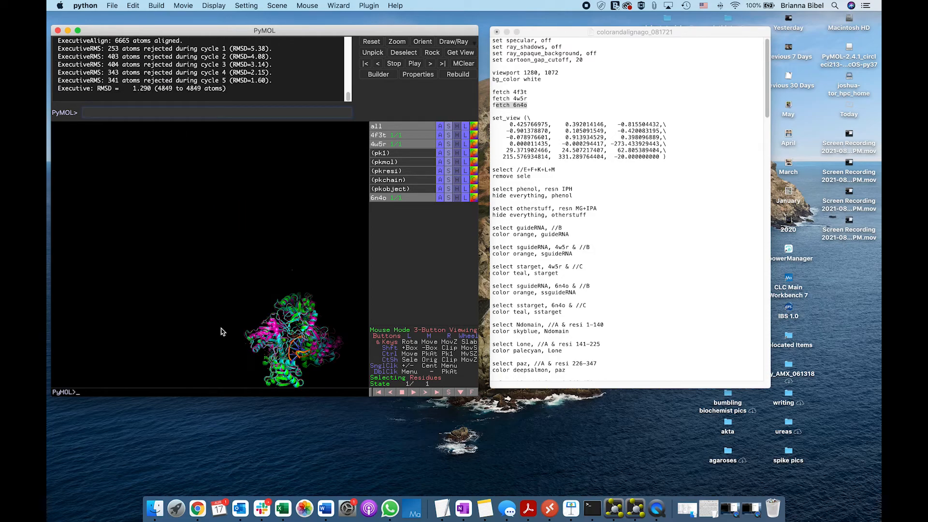
{"action": "left_click", "coordinate": [419, 42]}
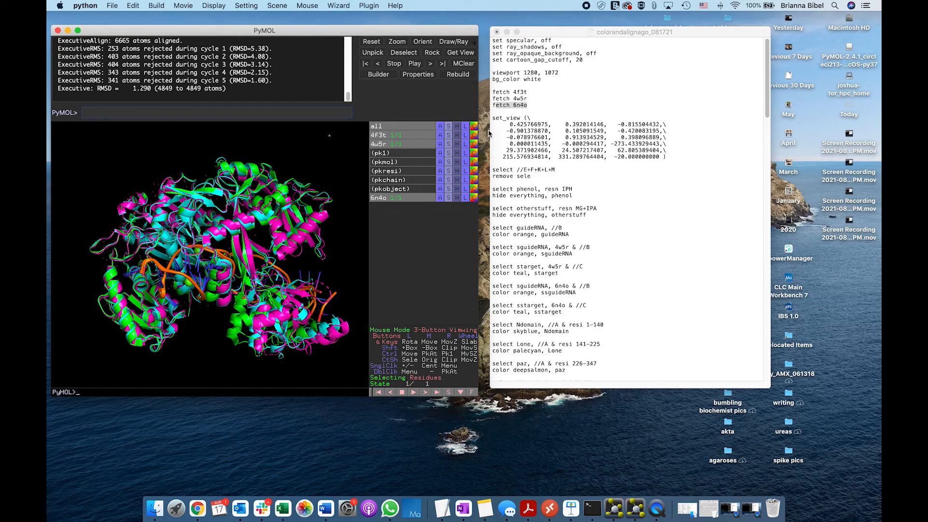
- Copy the first set_view matrix from the script and run it in PyMOL to apply the stored camera view
{"action": "left_click", "coordinate": [502, 128]}
{"action": "left_click_drag", "start_coordinate": [491, 118], "coordinate": [668, 157]}
{"action": "key", "text": "super+c"}
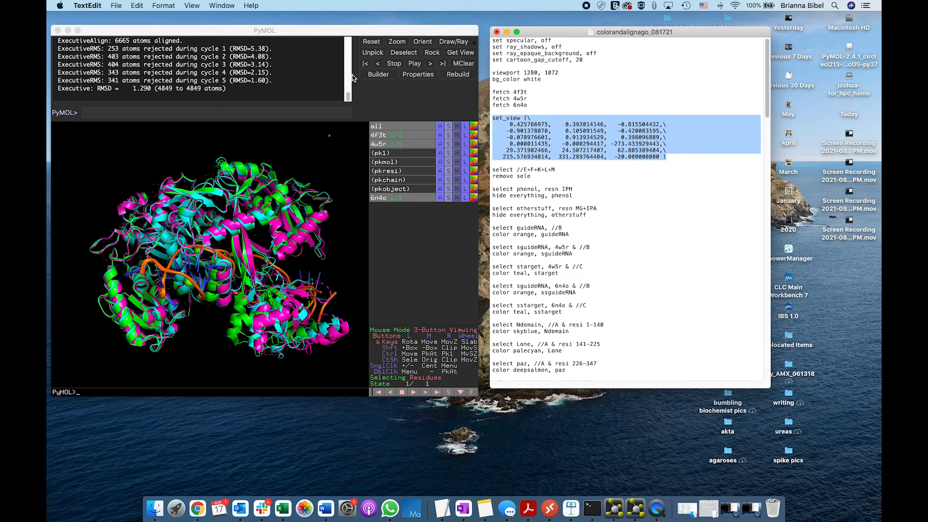
{"action": "left_click", "coordinate": [329, 113]}
{"action": "key", "text": "super+v"}
{"action": "key", "text": "Return"}
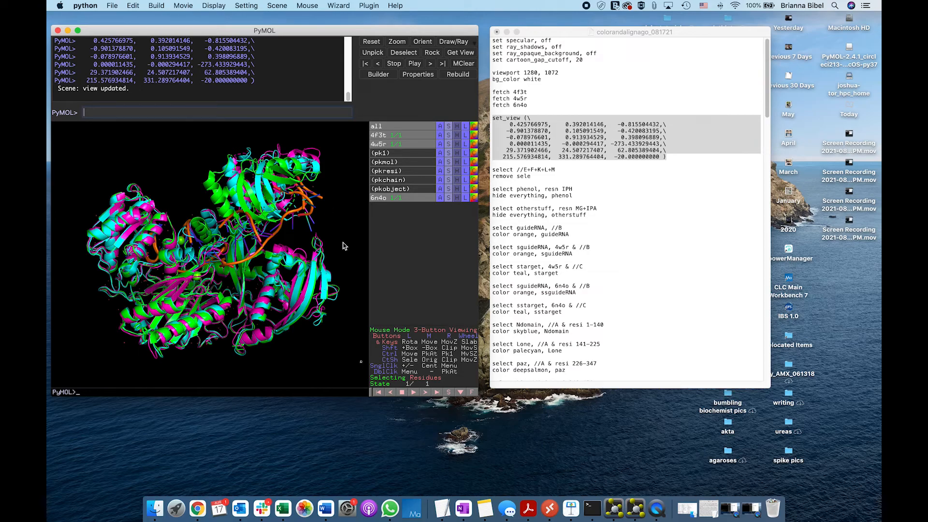
- Compare the aligned structures by showing 4f3t alone, 4f3t together with 4w5r, and 4w5r alone
{"action": "left_click_drag", "start_coordinate": [344, 246], "coordinate": [323, 213]}
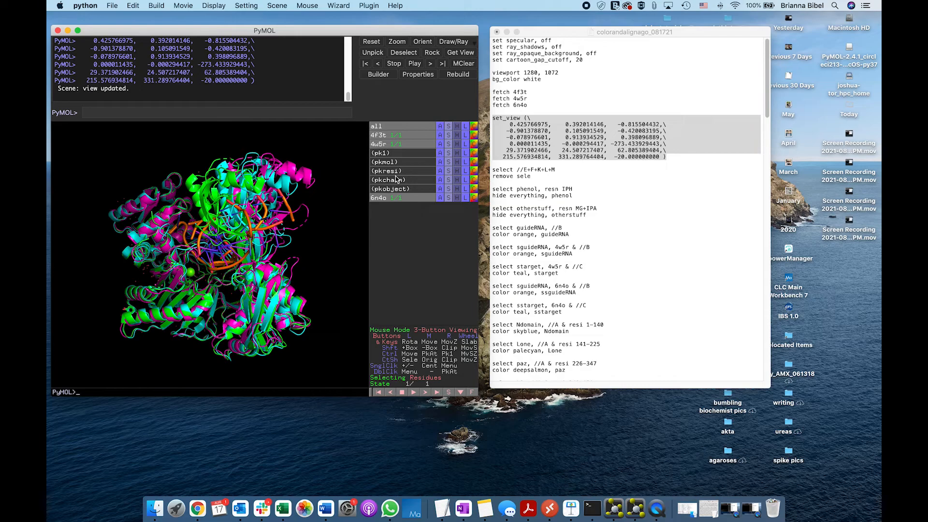
{"action": "left_click", "coordinate": [406, 145]}
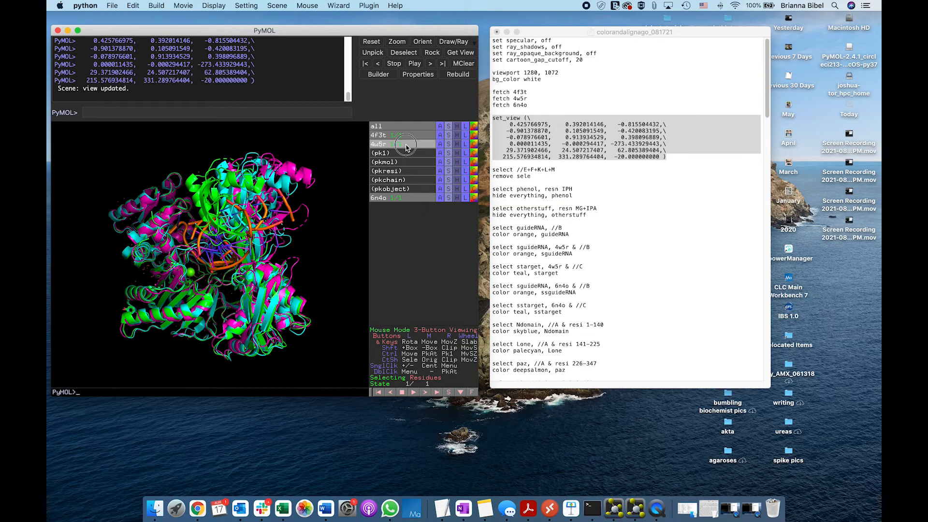
{"action": "left_click", "coordinate": [400, 198]}
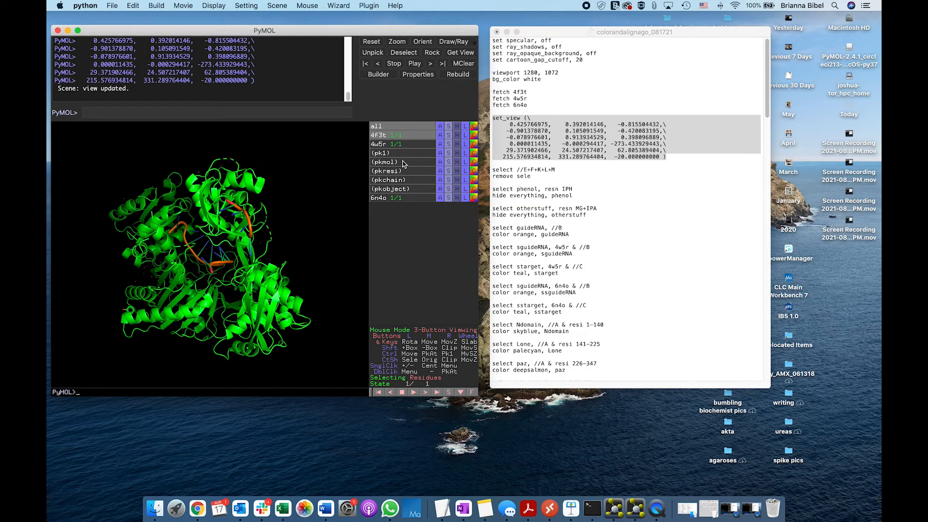
{"action": "left_click", "coordinate": [395, 145]}
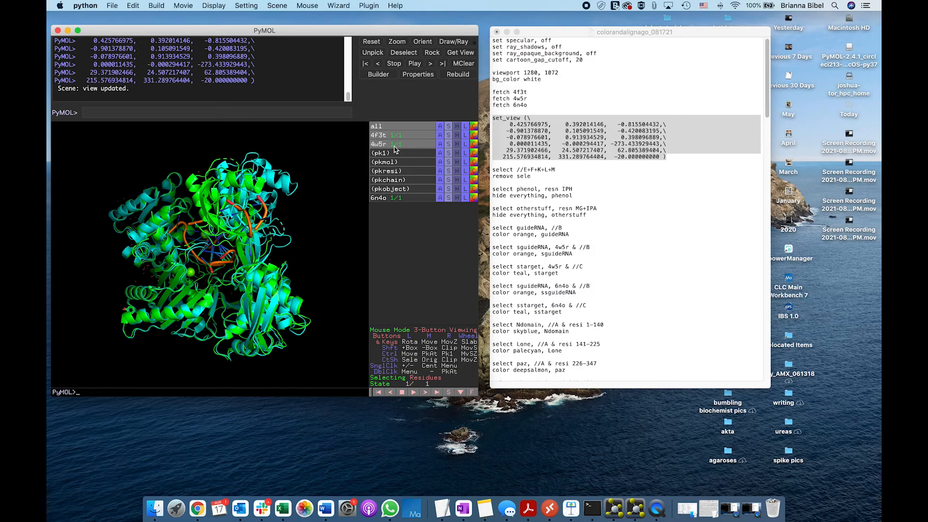
{"action": "left_click", "coordinate": [394, 137]}
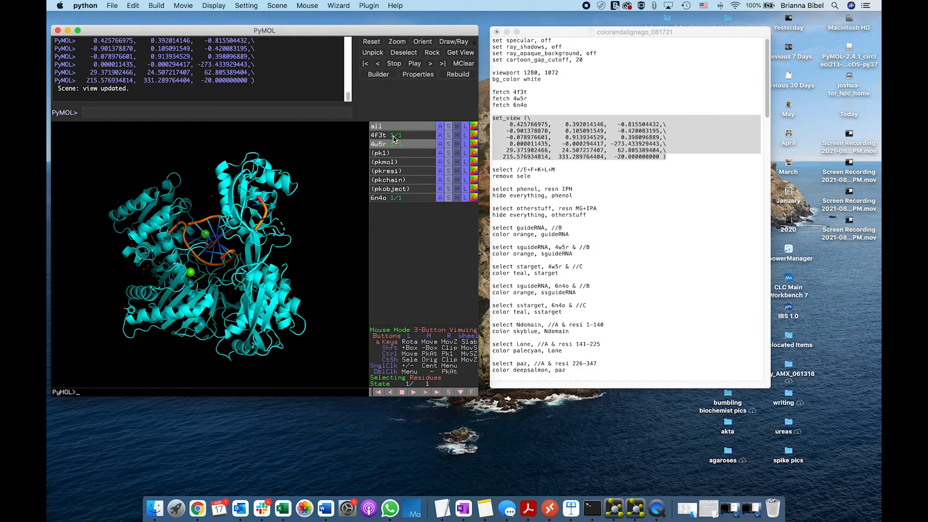
- Show 6n4o alone and rotate it, then overlay 4f3t and 4w5r to compare all three structures
{"action": "left_click", "coordinate": [401, 198]}
{"action": "left_click", "coordinate": [402, 145]}
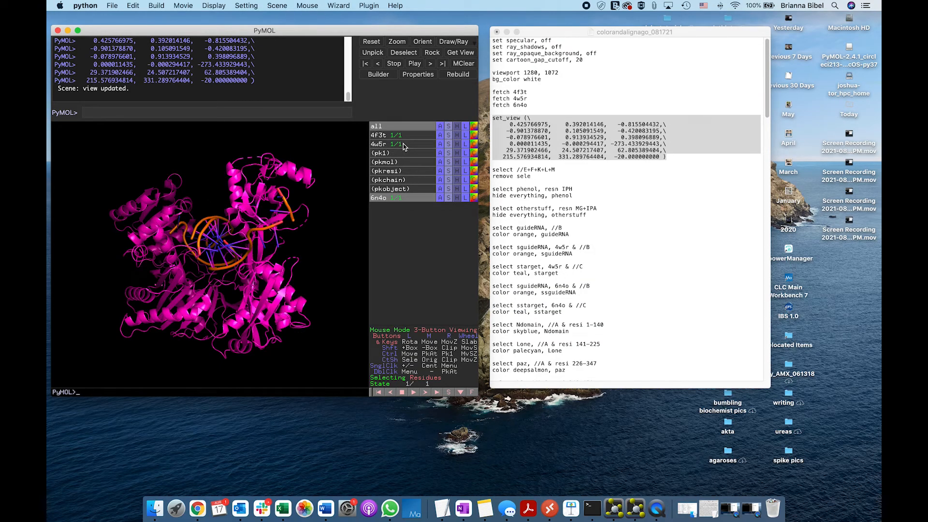
{"action": "left_click_drag", "start_coordinate": [208, 299], "coordinate": [269, 302]}
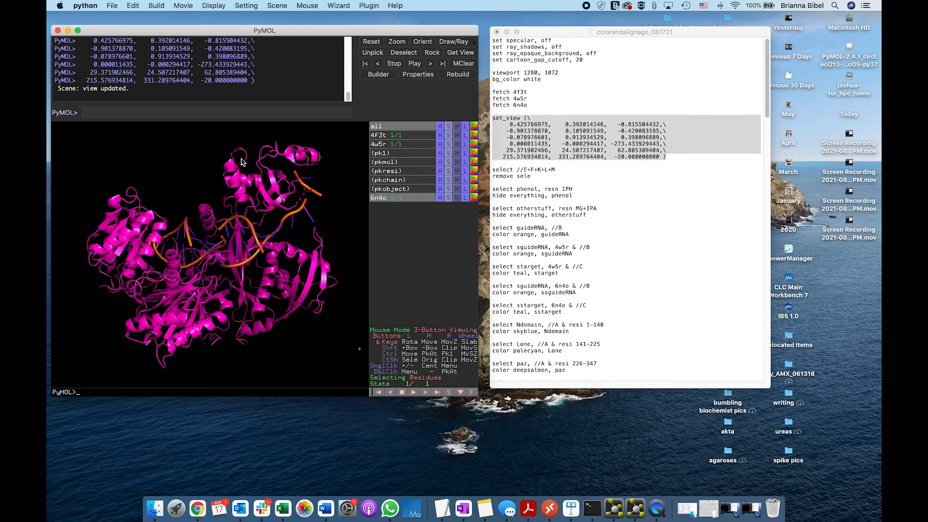
{"action": "left_click", "coordinate": [398, 135]}
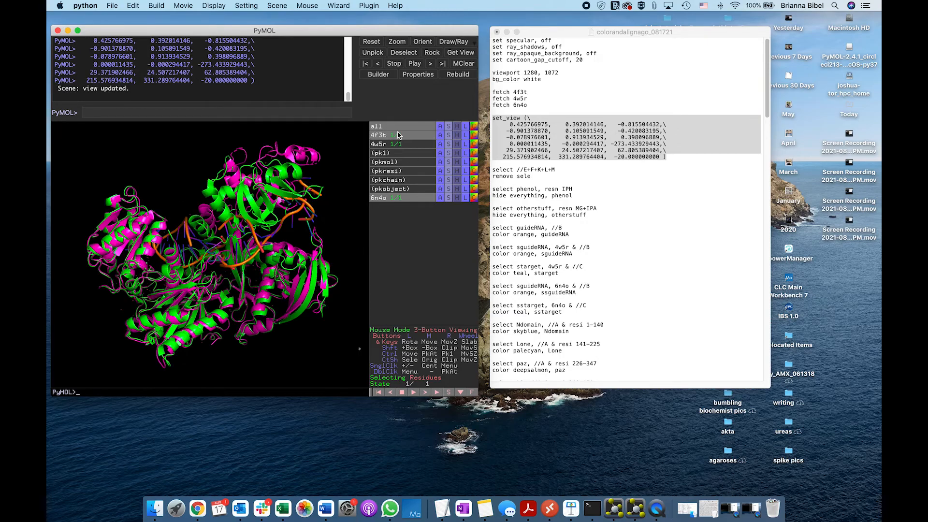
{"action": "left_click", "coordinate": [397, 145]}
{"action": "left_click_drag", "start_coordinate": [310, 254], "coordinate": [204, 268]}
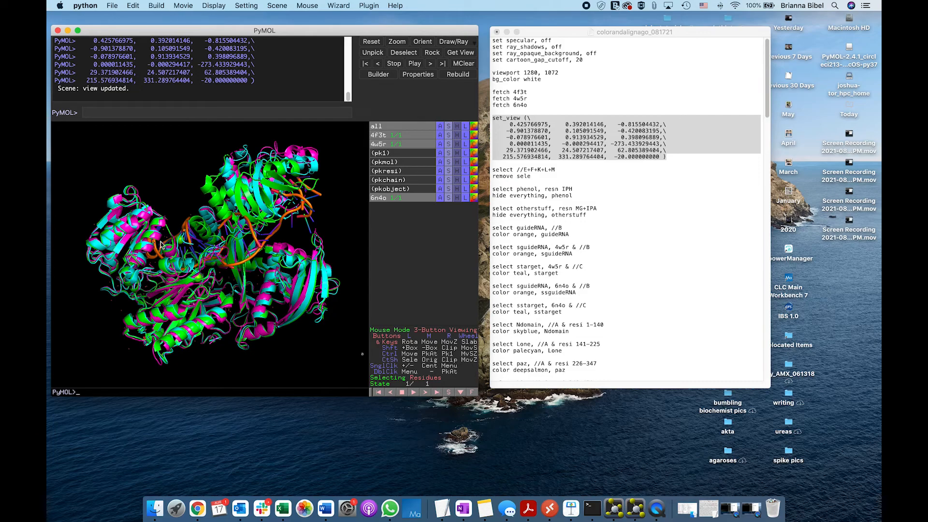
- Review the script's commands for cleaning up, selecting, colouring and aligning the structures
{"action": "scroll", "coordinate": [554, 217], "scroll_direction": "down", "scroll_amount": 3}
{"action": "scroll", "coordinate": [554, 217], "scroll_direction": "down", "scroll_amount": 5}
{"action": "scroll", "coordinate": [554, 217], "scroll_direction": "down", "scroll_amount": 1}
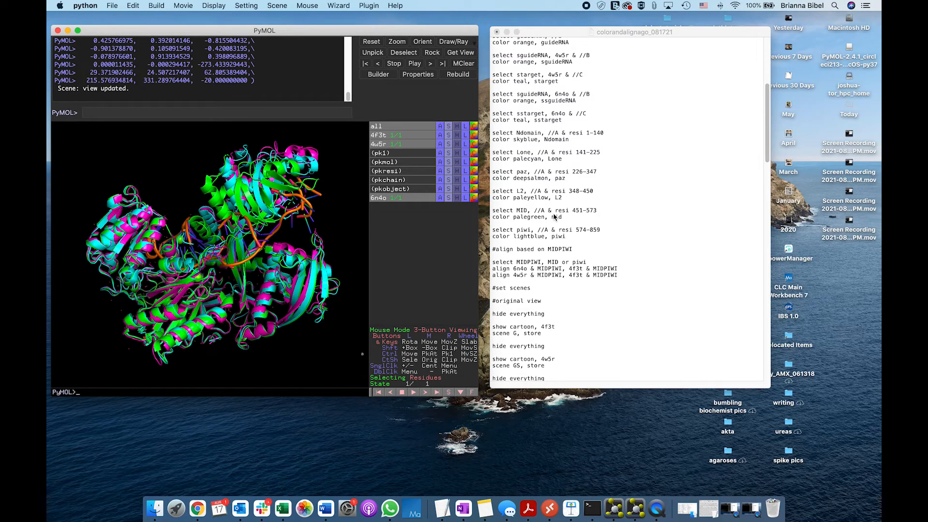
{"action": "scroll", "coordinate": [555, 217], "scroll_direction": "up", "scroll_amount": 5}
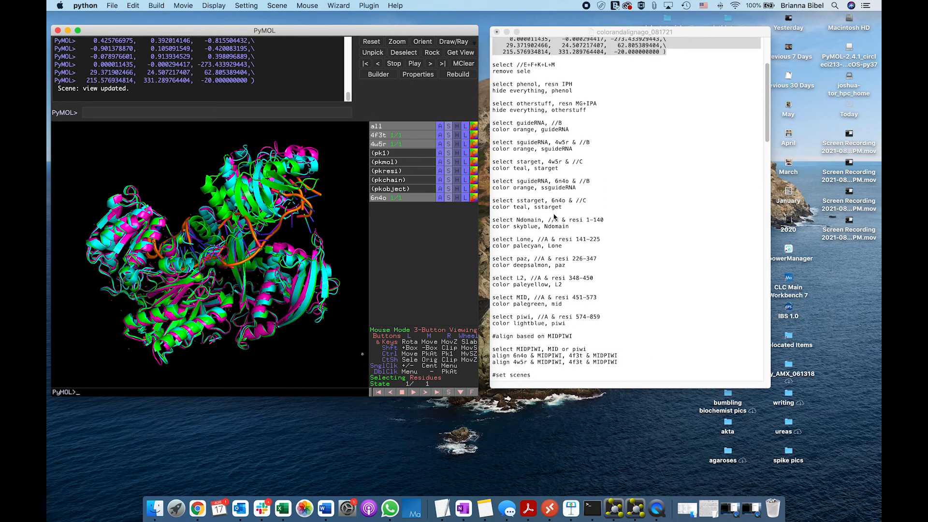
{"action": "scroll", "coordinate": [555, 217], "scroll_direction": "down", "scroll_amount": 1}
{"action": "left_click", "coordinate": [544, 129]}
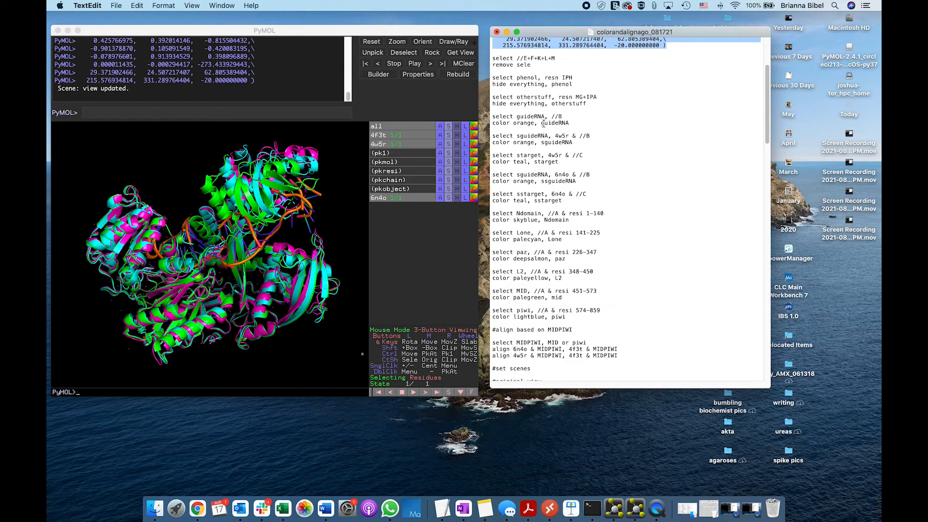
{"action": "scroll", "coordinate": [544, 124], "scroll_direction": "up", "scroll_amount": 3}
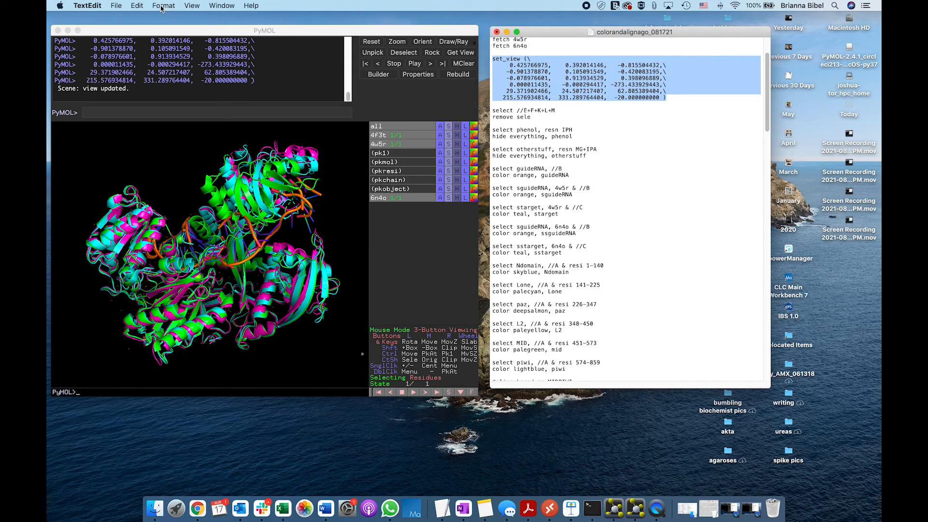
- Turn on the sequence display in PyMOL and browse the start of the three structures' sequences
{"action": "left_click", "coordinate": [192, 140]}
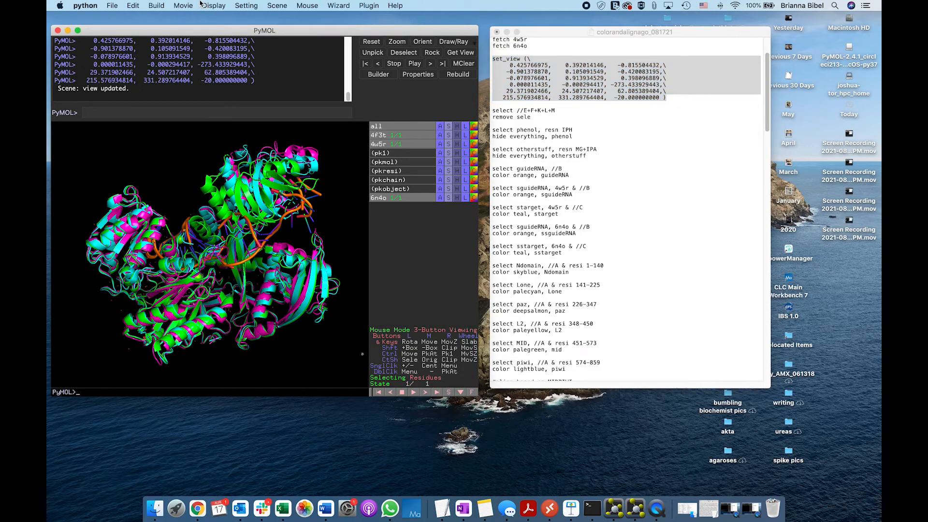
{"action": "left_click", "coordinate": [246, 5]}
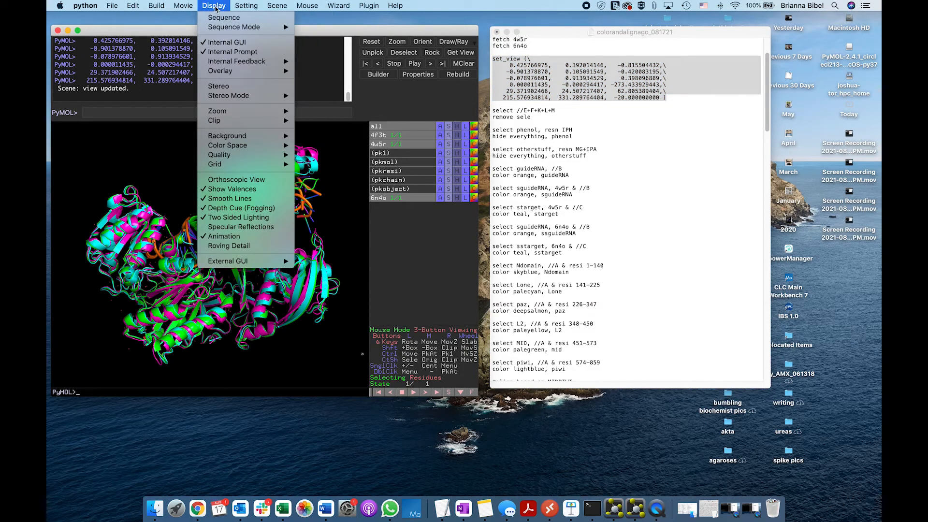
{"action": "left_click", "coordinate": [227, 16]}
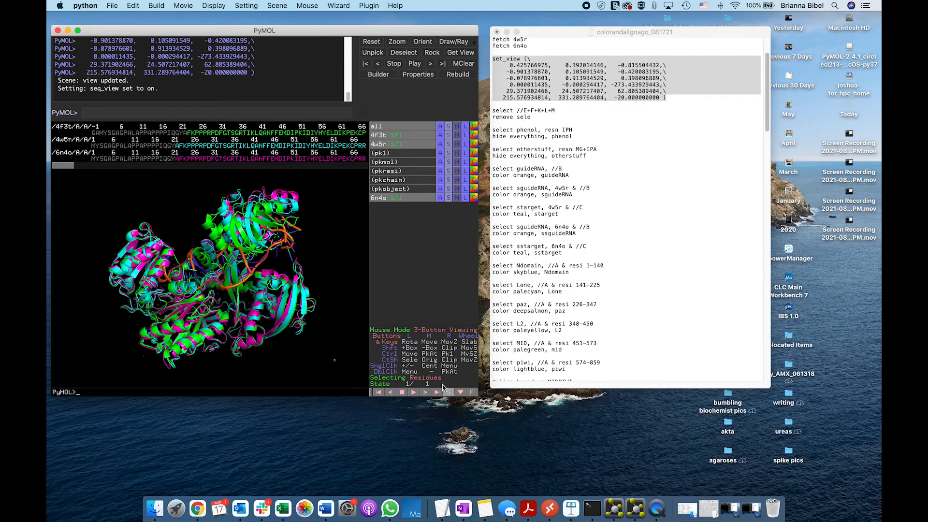
{"action": "mouse_move", "coordinate": [69, 165]}
{"action": "left_mouse_down"}
{"action": "mouse_move", "coordinate": [377, 165]}
{"action": "mouse_move", "coordinate": [73, 166]}
{"action": "left_mouse_up"}
- Copy the script's commands that remove chains E+F+K+L+M and hide phenol (IPH) and otherstuff (MG+IPA), and run them in PyMOL
{"action": "left_click", "coordinate": [618, 153]}
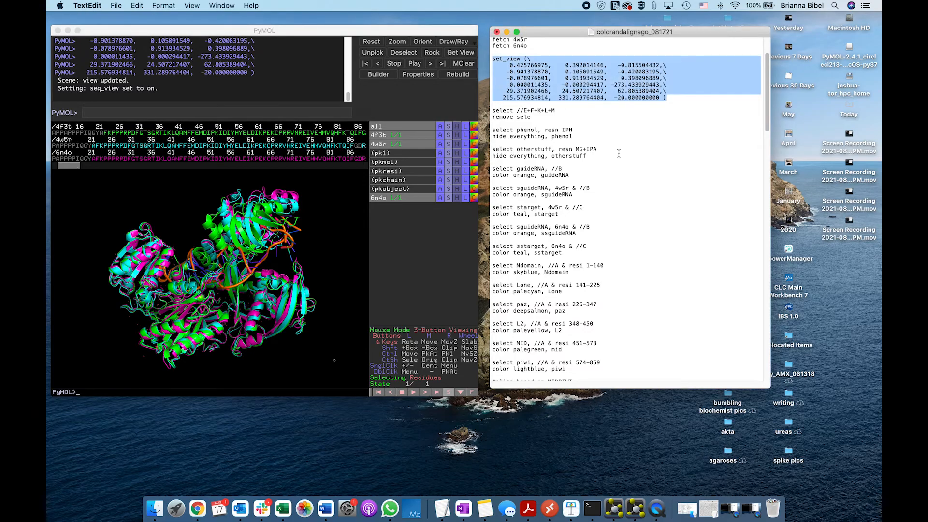
{"action": "left_click", "coordinate": [532, 128]}
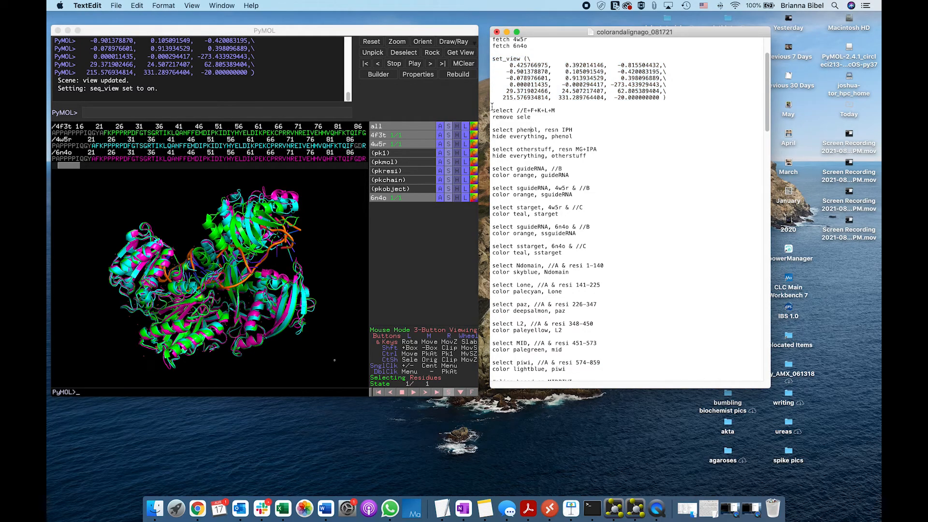
{"action": "left_click_drag", "start_coordinate": [493, 110], "coordinate": [599, 154]}
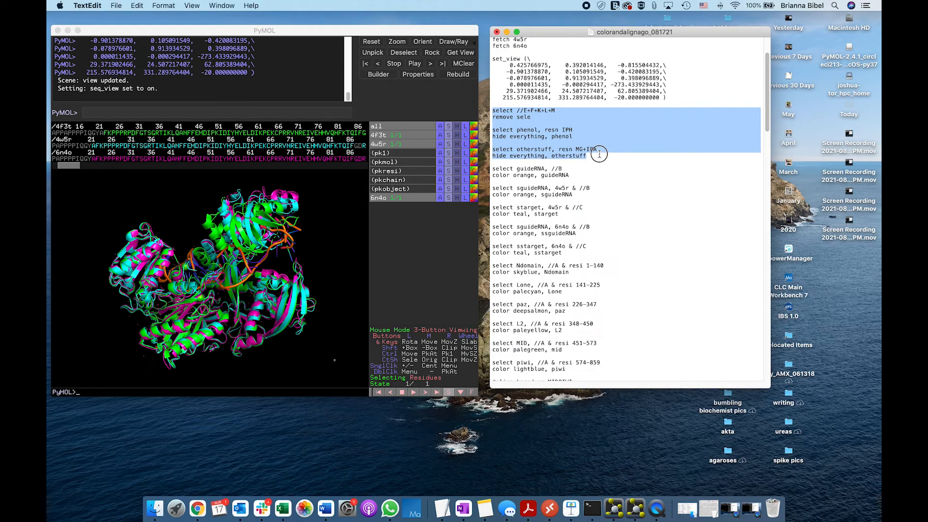
{"action": "left_click", "coordinate": [293, 111]}
{"action": "key", "text": "super+v"}
{"action": "key", "text": "Return"}
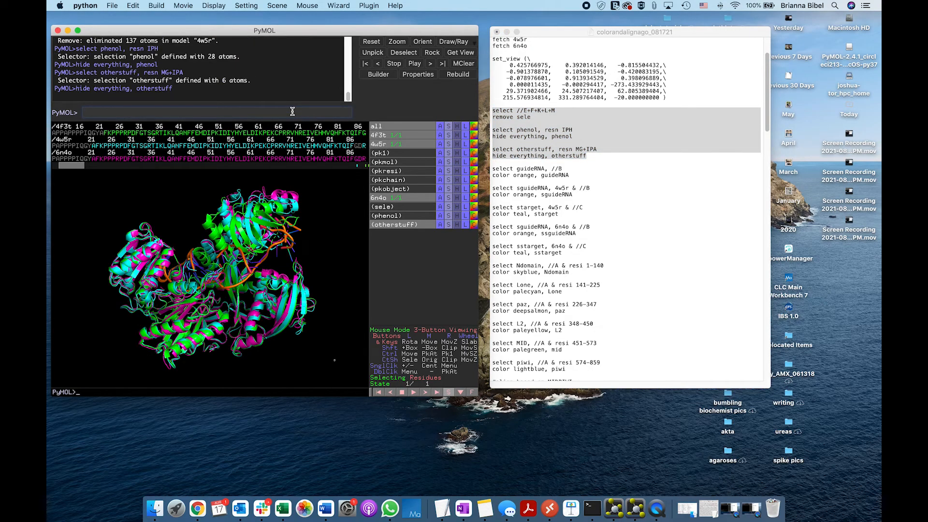
- Inspect the sequences from the far end back to the start, and deactivate the otherstuff selection
{"action": "scroll", "coordinate": [250, 280], "scroll_direction": "down", "scroll_amount": 3}
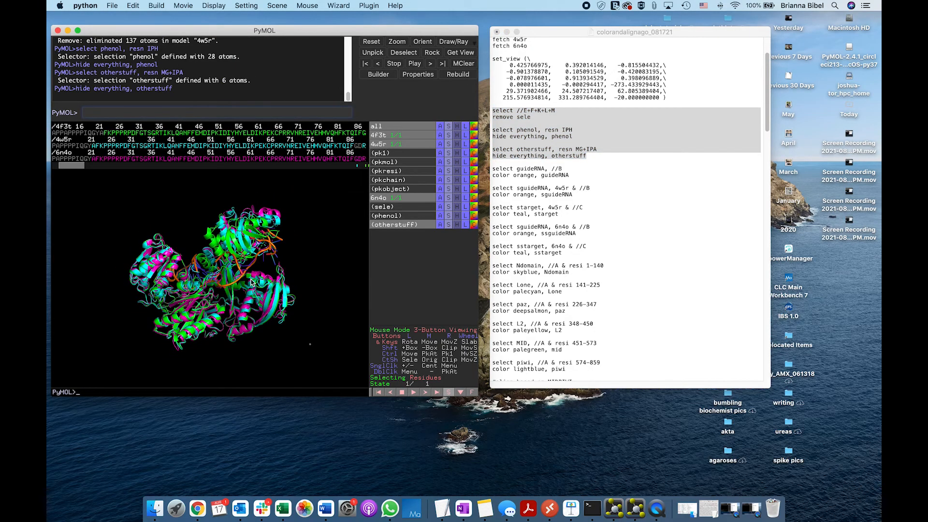
{"action": "left_click_drag", "start_coordinate": [81, 166], "coordinate": [365, 175]}
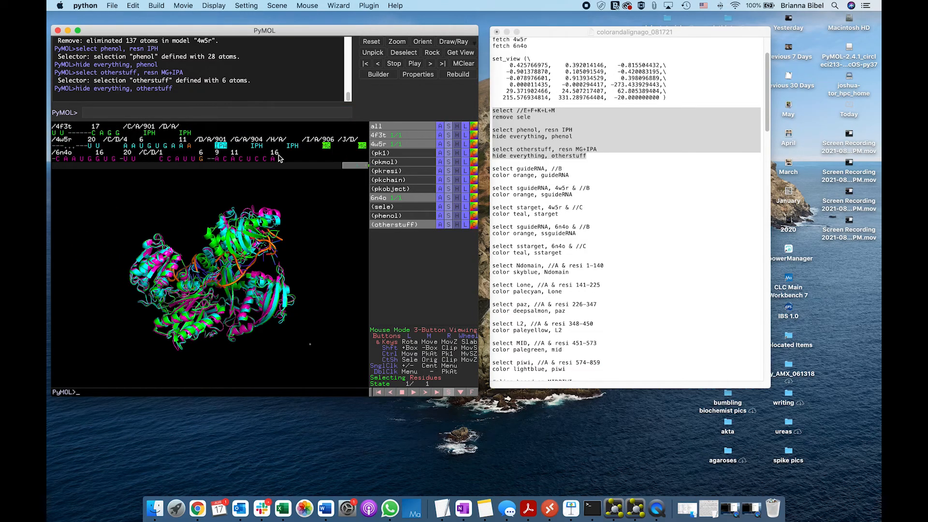
{"action": "left_click_drag", "start_coordinate": [347, 165], "coordinate": [55, 166]}
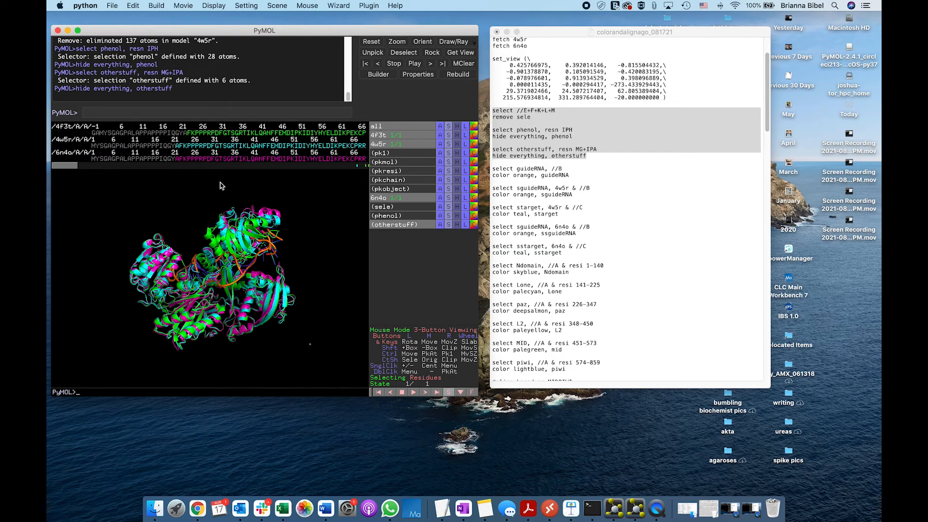
{"action": "left_click", "coordinate": [335, 186]}
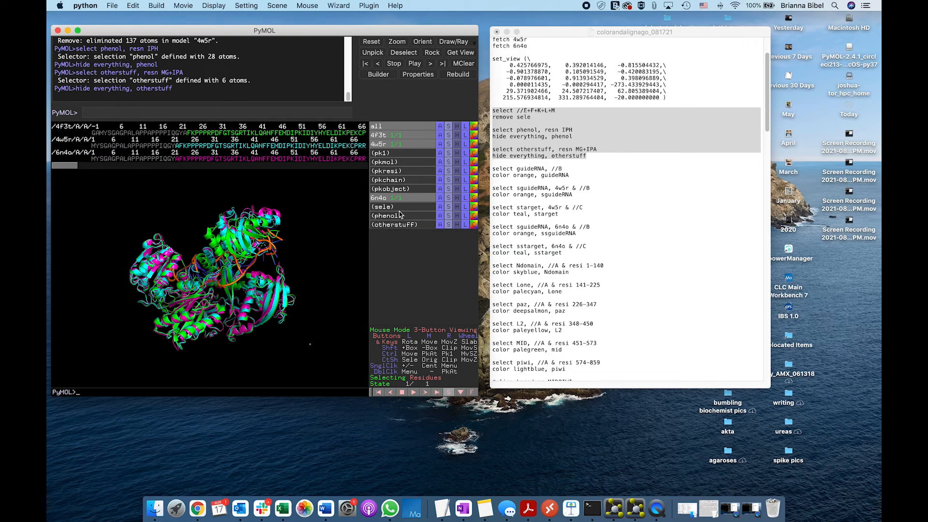
- Examine the script's guide RNA and target selection and colouring commands for 4w5r and 6n4o
{"action": "left_click", "coordinate": [579, 180]}
{"action": "scroll", "coordinate": [580, 182], "scroll_direction": "down", "scroll_amount": 3}
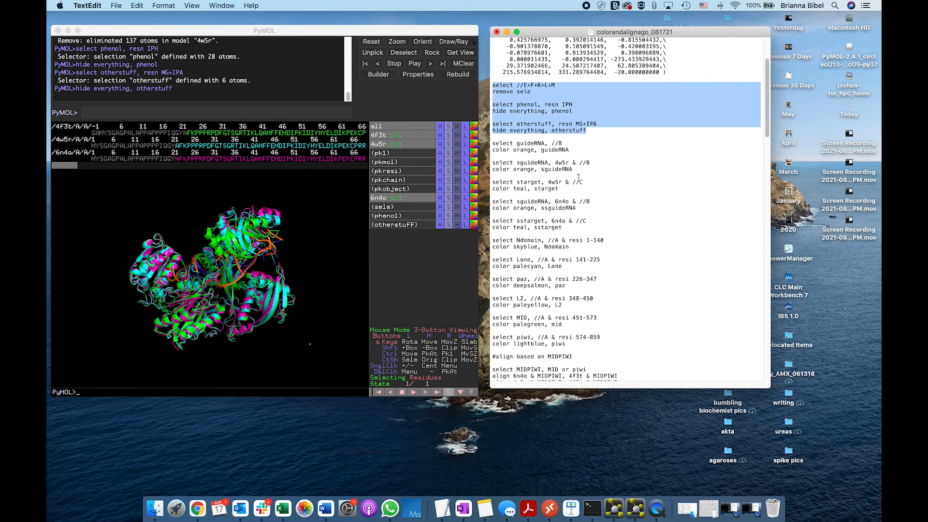
{"action": "left_click", "coordinate": [592, 184]}
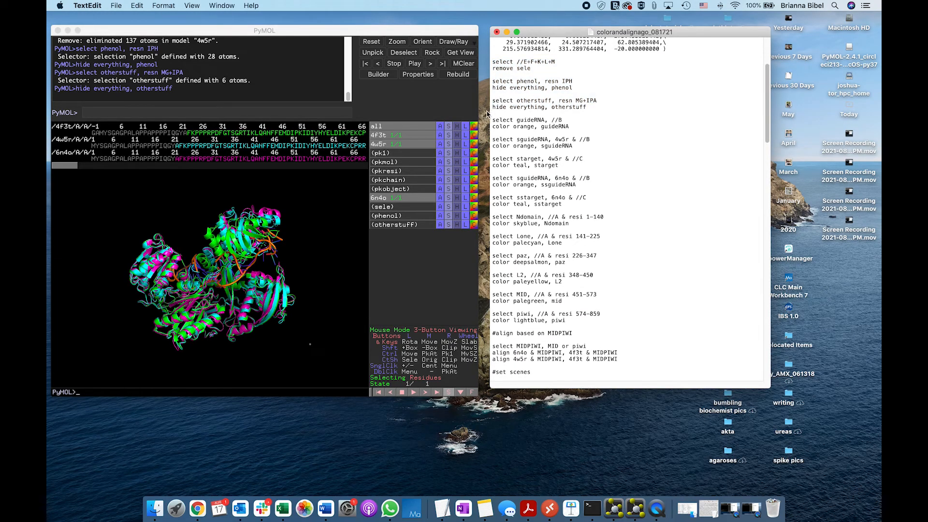
{"action": "left_click_drag", "start_coordinate": [492, 121], "coordinate": [552, 158]}
{"action": "scroll", "coordinate": [541, 159], "scroll_direction": "down", "scroll_amount": 2}
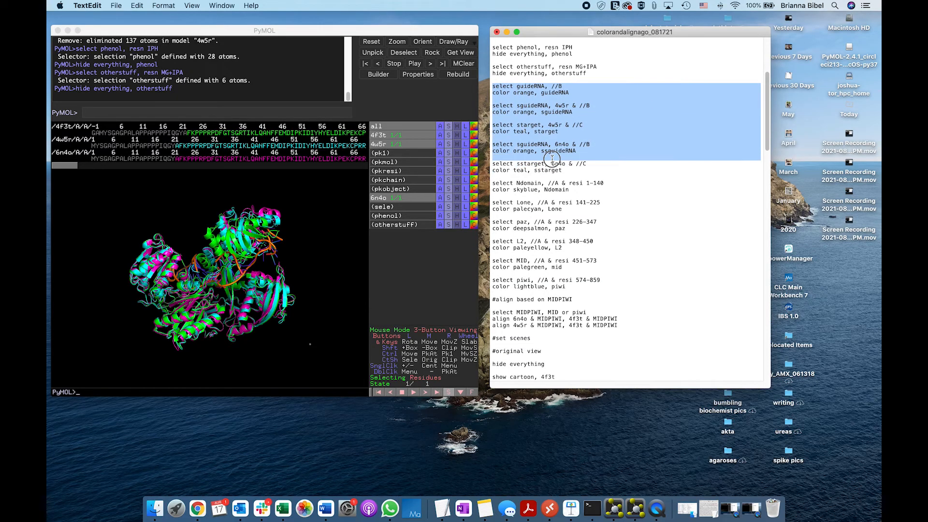
{"action": "left_click", "coordinate": [595, 145]}
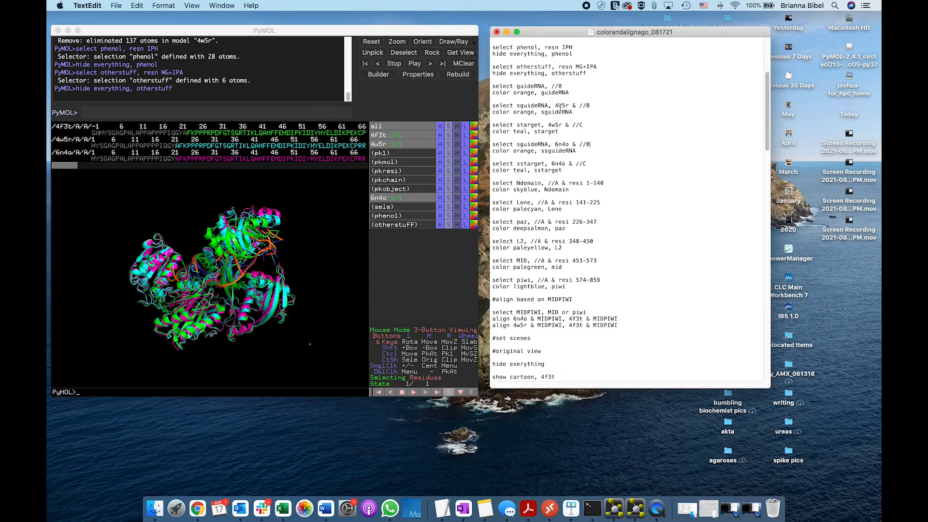
{"action": "scroll", "coordinate": [526, 132], "scroll_direction": "down", "scroll_amount": 1}
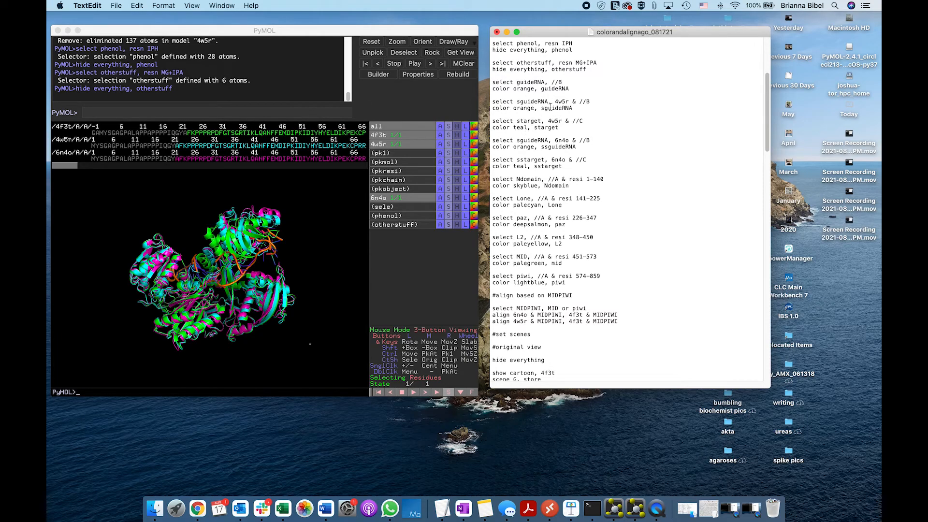
{"action": "scroll", "coordinate": [550, 154], "scroll_direction": "up", "scroll_amount": 3}
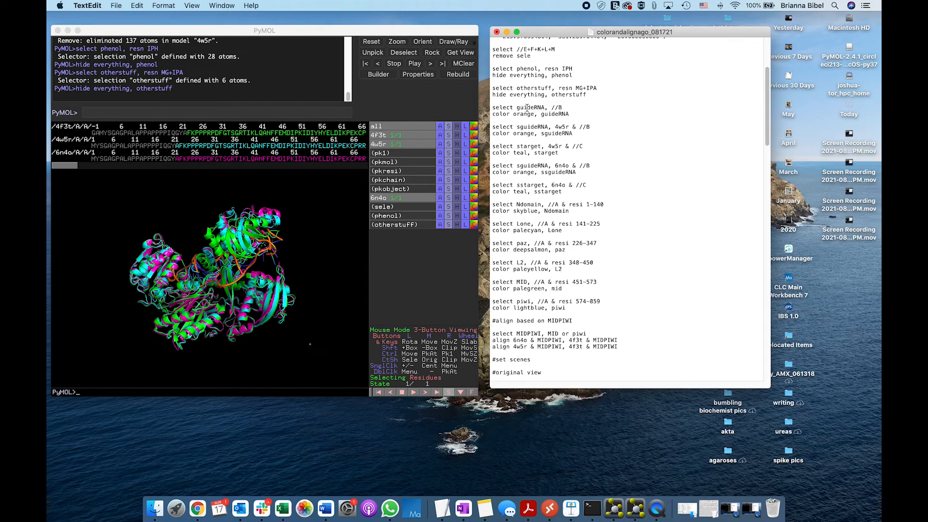
{"action": "left_click_drag", "start_coordinate": [493, 109], "coordinate": [571, 112]}
{"action": "key", "text": "super+c"}
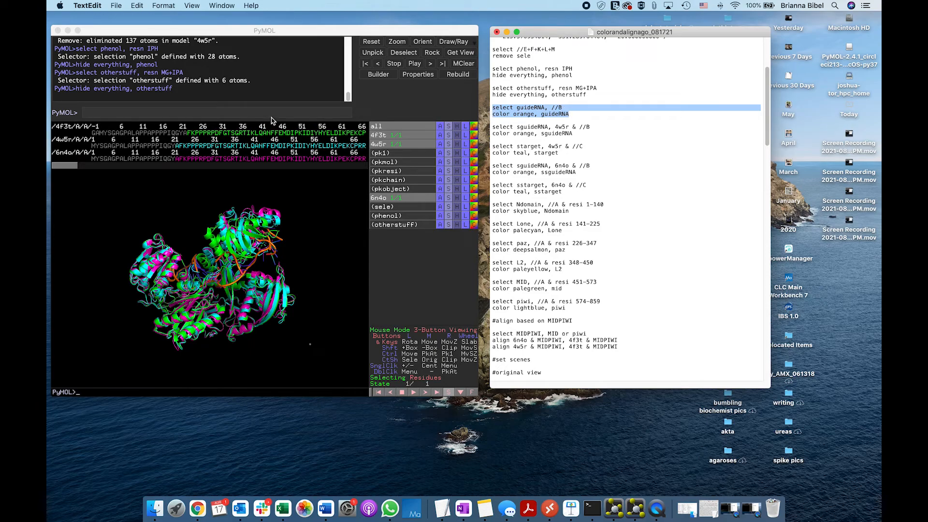
{"action": "left_click", "coordinate": [272, 121]}
{"action": "left_click_drag", "start_coordinate": [70, 165], "coordinate": [339, 141]}
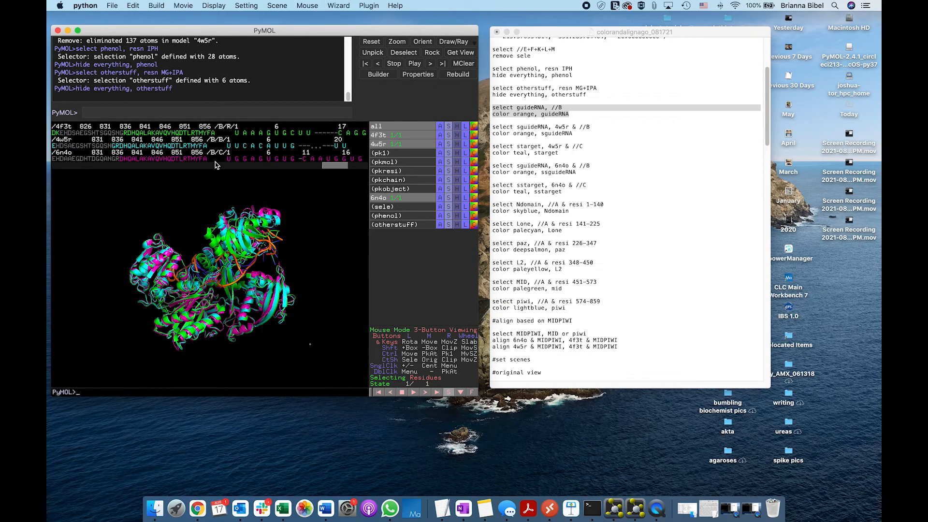
{"action": "left_click", "coordinate": [218, 108]}
{"action": "key", "text": "super+v"}
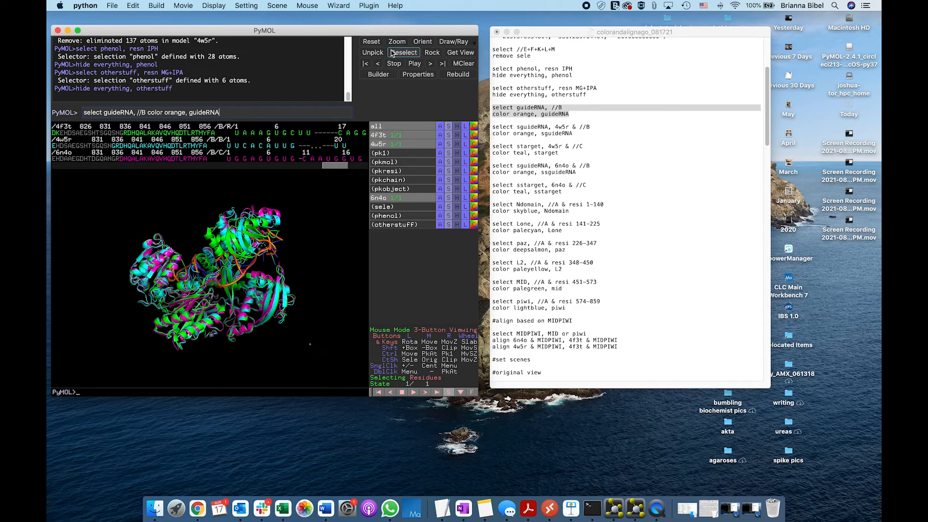
- Restrict the script's guideRNA selection to structure 4f3t by adding "4f3t &" before //B
{"action": "left_click", "coordinate": [554, 107]}
{"action": "left_click", "coordinate": [555, 108]}
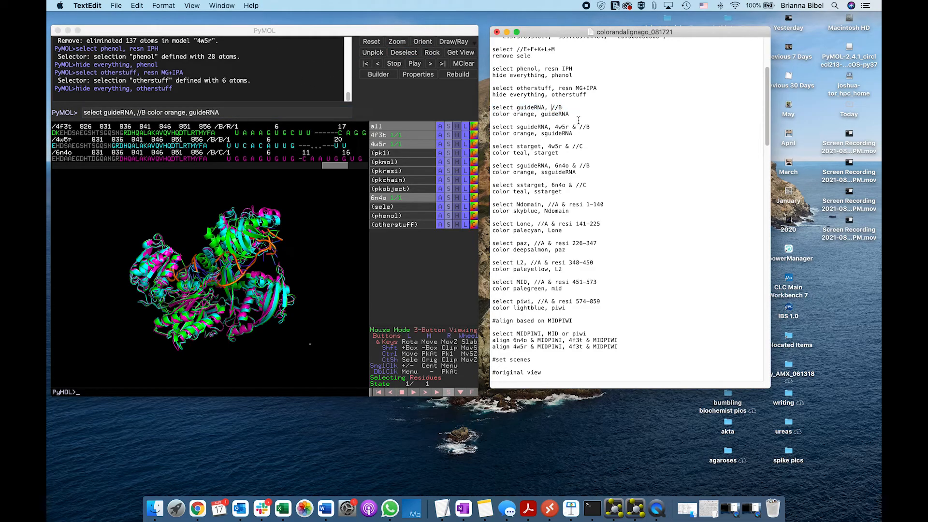
{"action": "type", "text": "4f3t &"}
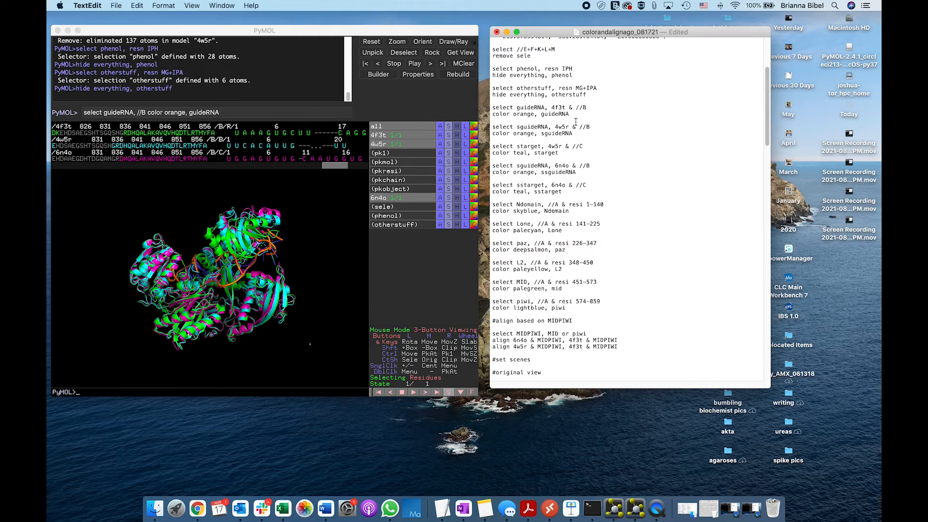
- Run the edited guideRNA commands from the script in PyMOL to select chain B of 4f3t and colour it orange
{"action": "left_click_drag", "start_coordinate": [576, 121], "coordinate": [491, 107]}
{"action": "key", "text": "super+c"}
{"action": "left_click", "coordinate": [319, 120]}
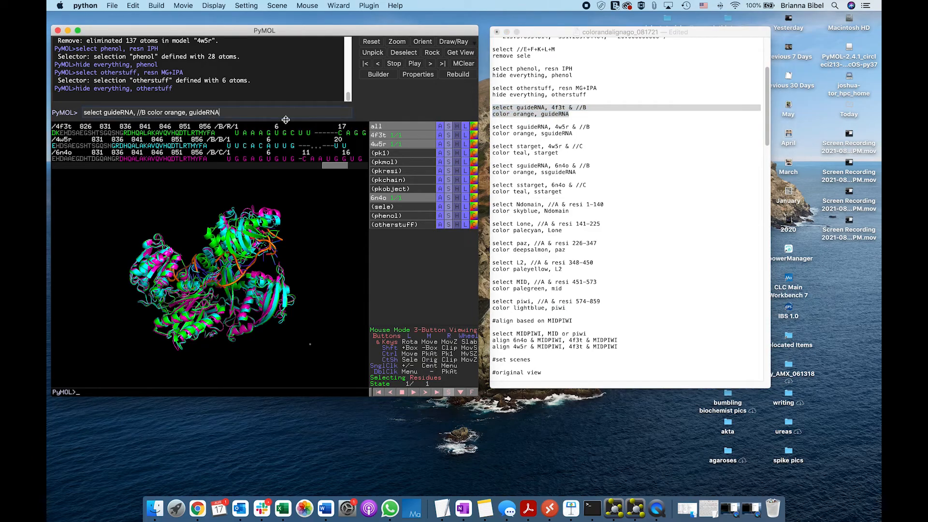
{"action": "left_click_drag", "start_coordinate": [227, 112], "coordinate": [48, 106]}
{"action": "key", "text": "super+v"}
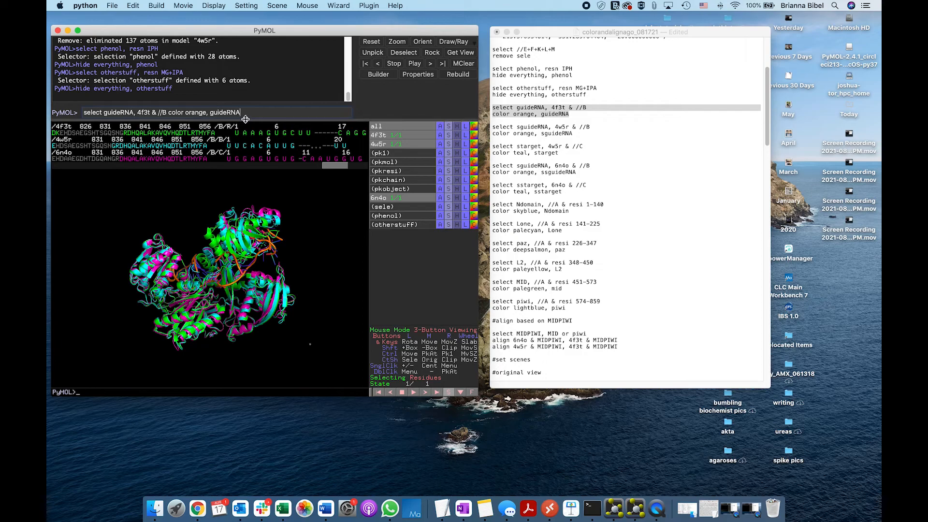
{"action": "left_click_drag", "start_coordinate": [252, 112], "coordinate": [179, 116]}
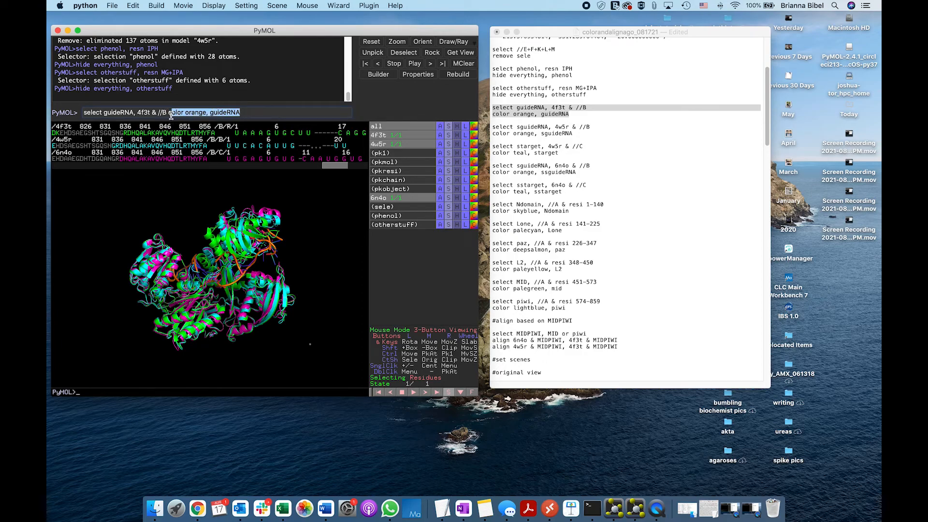
{"action": "left_click", "coordinate": [255, 113]}
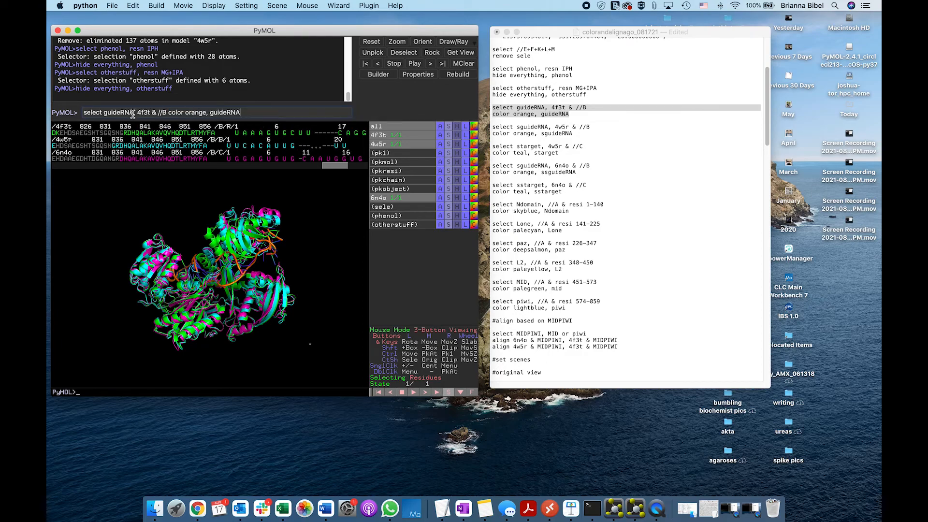
{"action": "key", "text": "Return"}
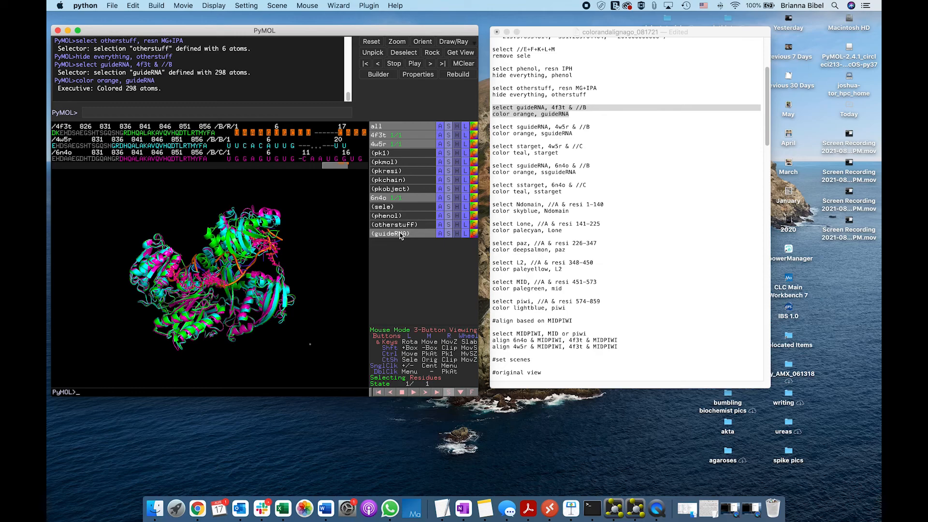
- Run the script's 4w5r and 6n4o commands in PyMOL to select chains B and C and colour guides orange and targets teal
{"action": "left_click", "coordinate": [631, 95]}
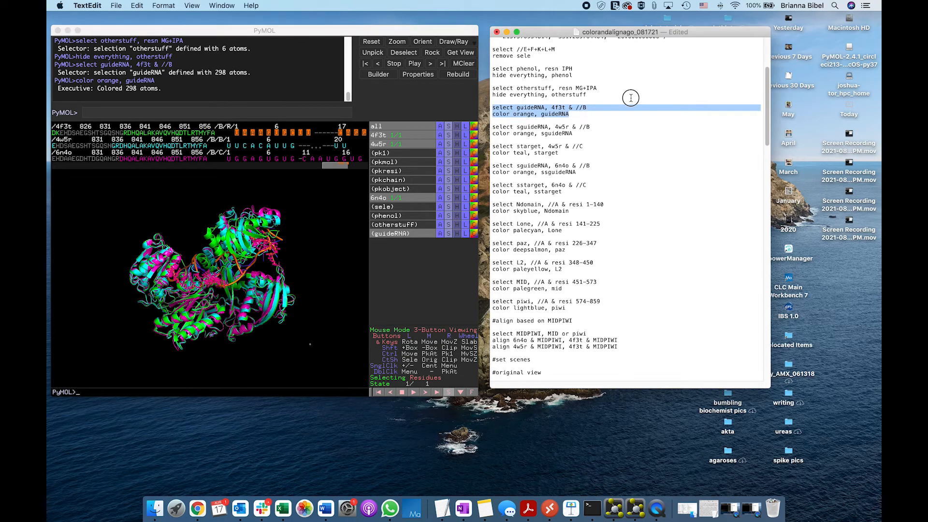
{"action": "left_click_drag", "start_coordinate": [492, 126], "coordinate": [603, 190]}
{"action": "key", "text": "super+c"}
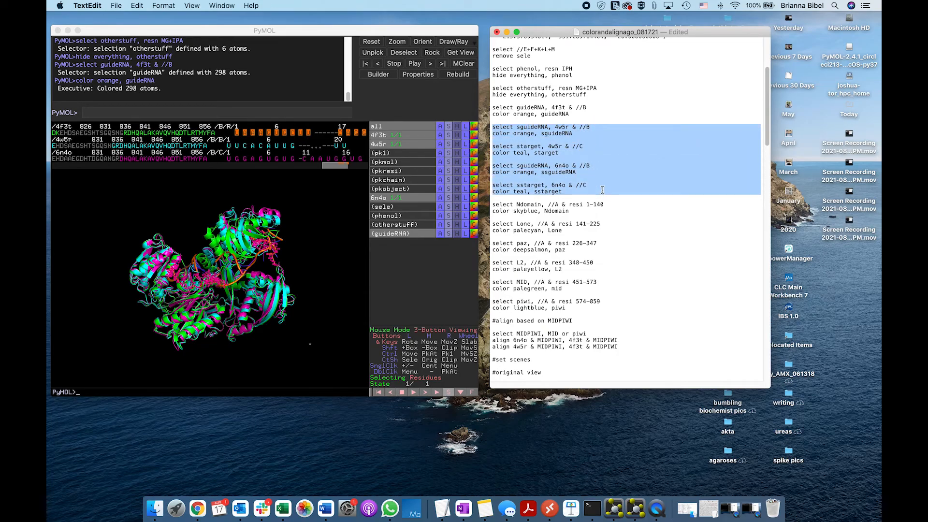
{"action": "left_click", "coordinate": [230, 112]}
{"action": "key", "text": "super+v"}
{"action": "key", "text": "Return"}
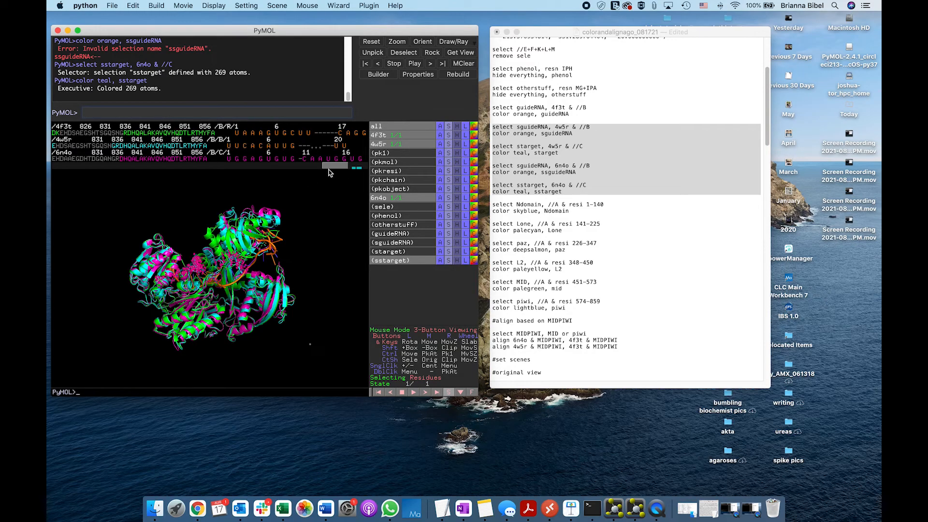
{"action": "left_click_drag", "start_coordinate": [327, 170], "coordinate": [347, 170]}
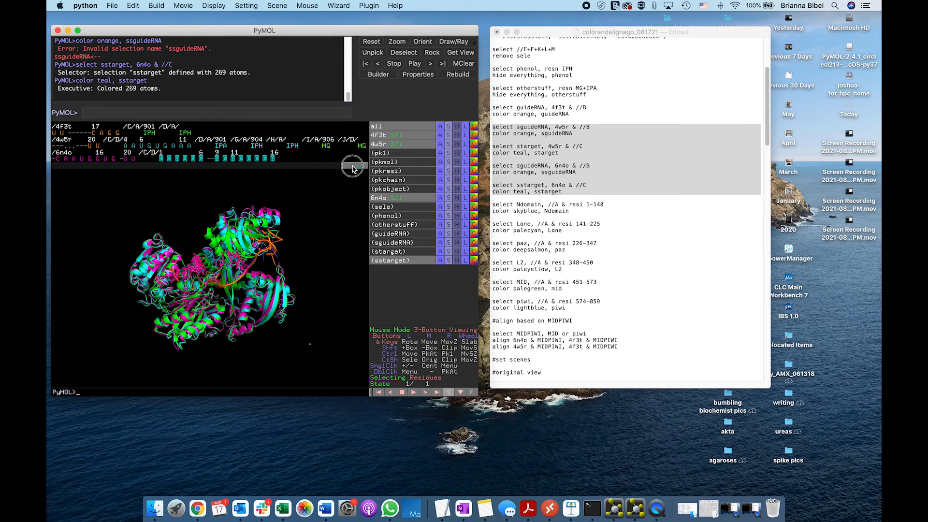
{"action": "left_click", "coordinate": [332, 191]}
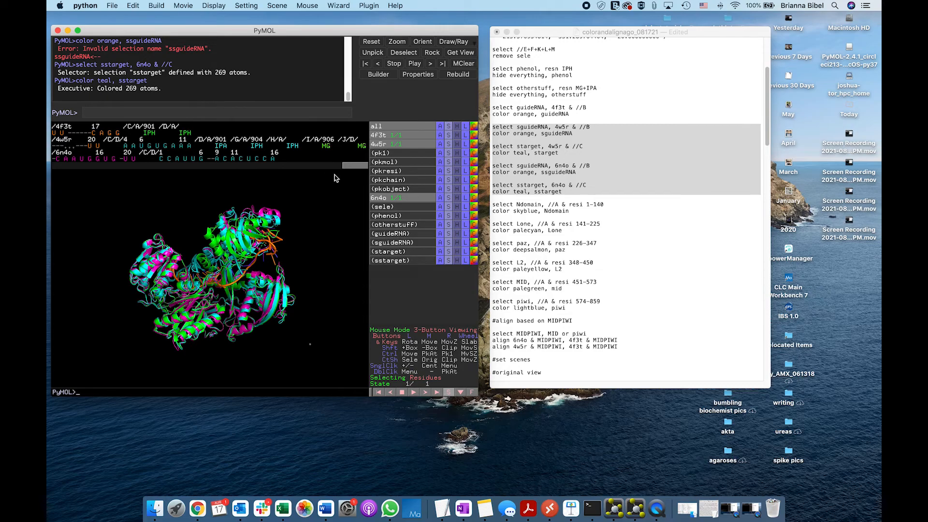
- Select a stretch of 4w5r residues in the sequence and look at the actions available for the selection
{"action": "left_click_drag", "start_coordinate": [349, 170], "coordinate": [283, 179]}
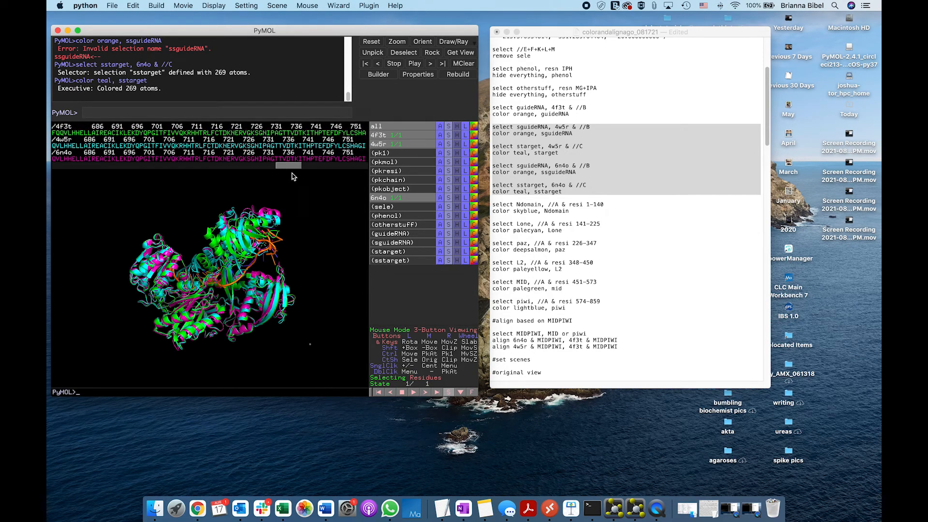
{"action": "left_click_drag", "start_coordinate": [296, 145], "coordinate": [350, 146]}
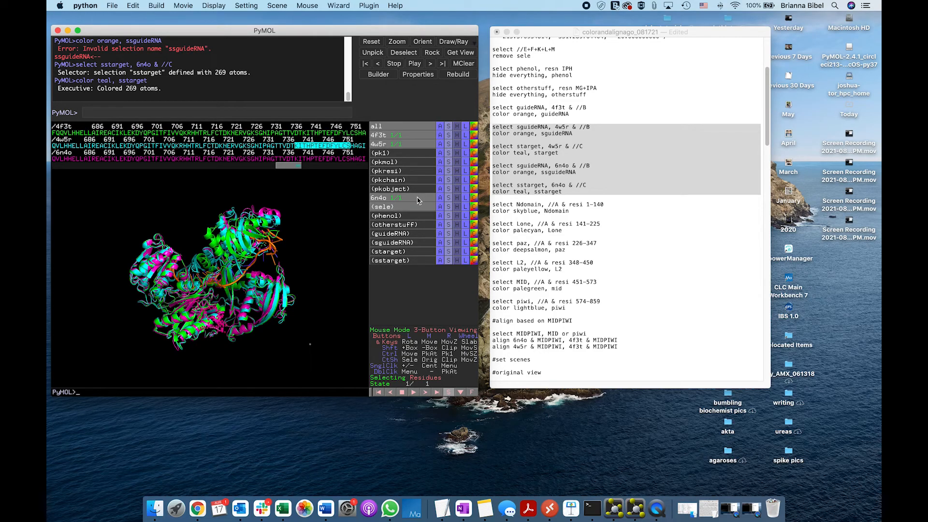
{"action": "left_click", "coordinate": [439, 208]}
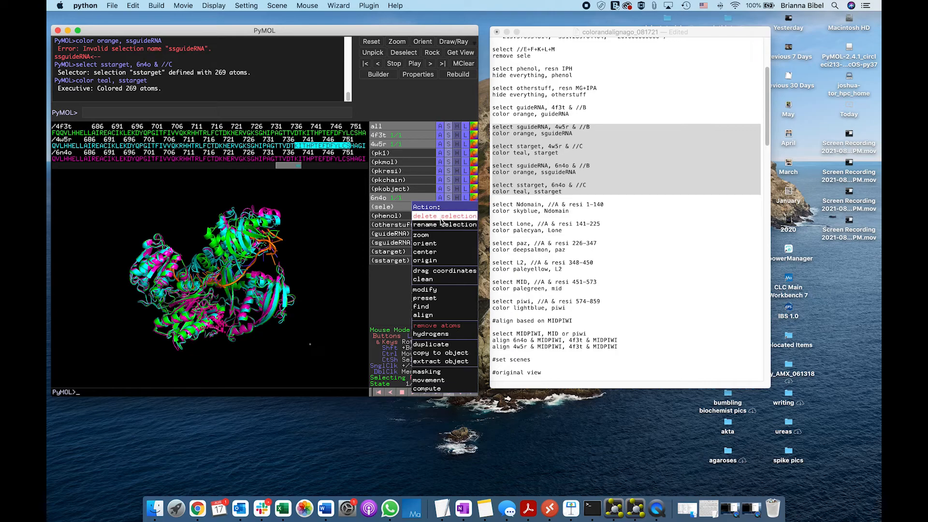
{"action": "left_click", "coordinate": [351, 200]}
{"action": "left_click_drag", "start_coordinate": [264, 321], "coordinate": [236, 330]}
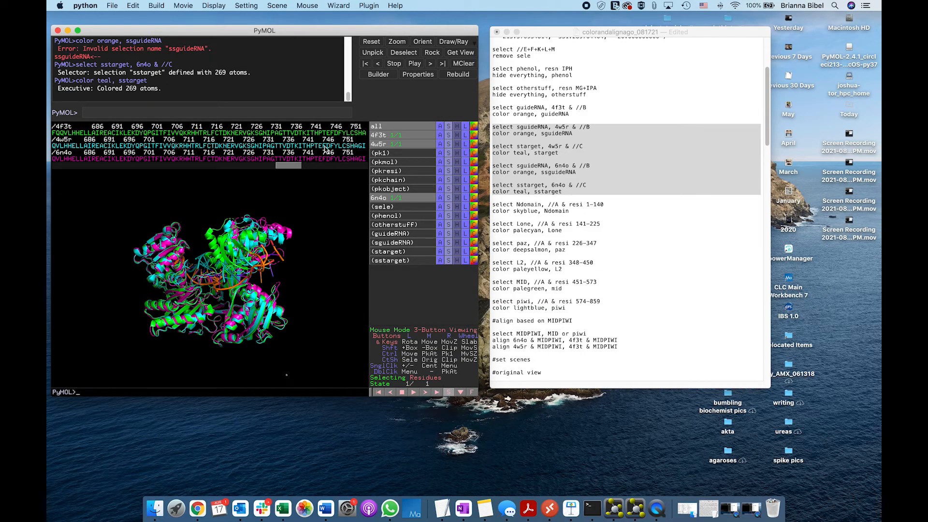
{"action": "left_click_drag", "start_coordinate": [234, 271], "coordinate": [236, 254]}
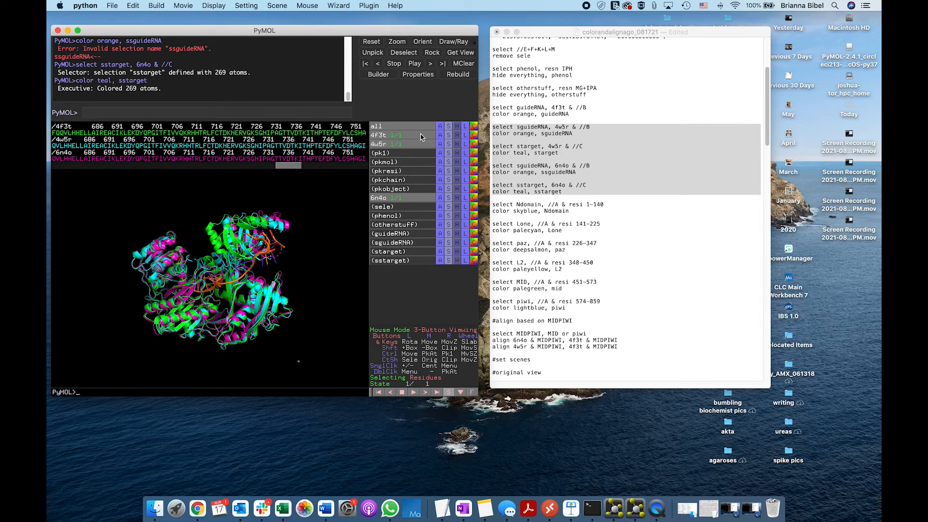
- Rename the script's 6n4o guide selection to ssguideRNA so it matches its colour command
{"action": "left_click", "coordinate": [536, 149]}
{"action": "left_click", "coordinate": [536, 172]}
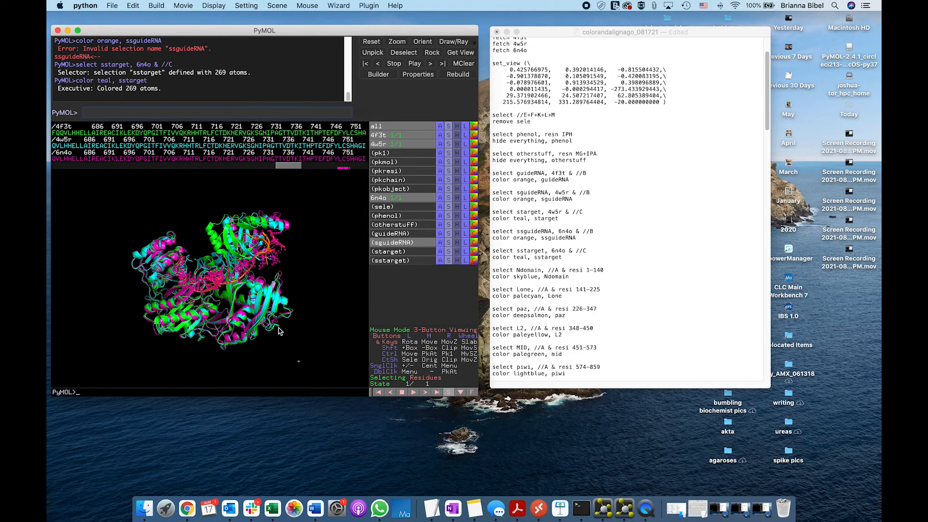
{"action": "left_click", "coordinate": [593, 184]}
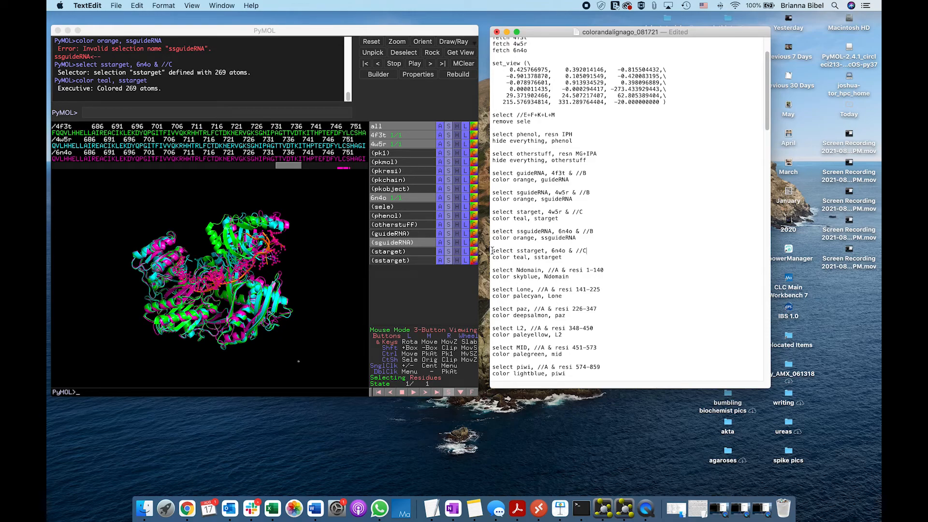
- Run the corrected ssguideRNA commands in PyMOL to select chain B of 6n4o and colour it orange, and clear the highlighting
{"action": "left_click_drag", "start_coordinate": [494, 229], "coordinate": [579, 237]}
{"action": "key", "text": "super+c"}
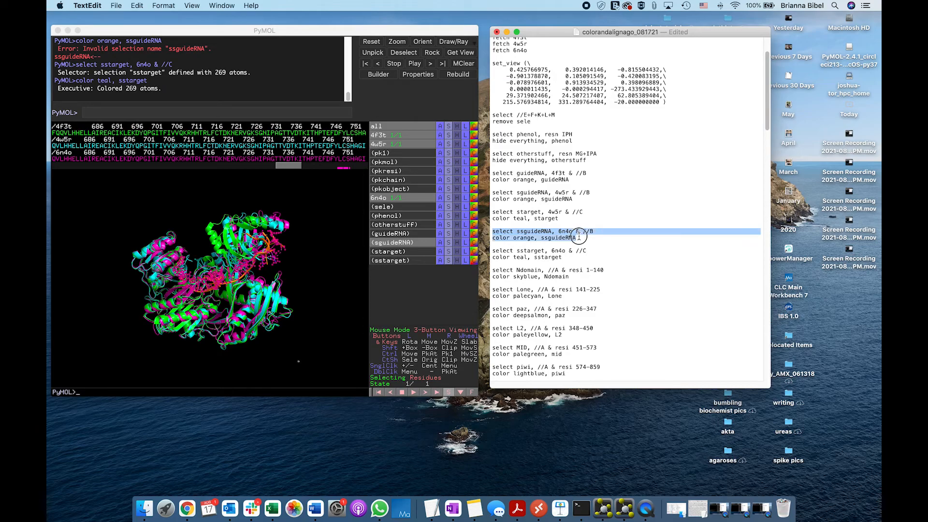
{"action": "left_click", "coordinate": [220, 106]}
{"action": "key", "text": "super+v"}
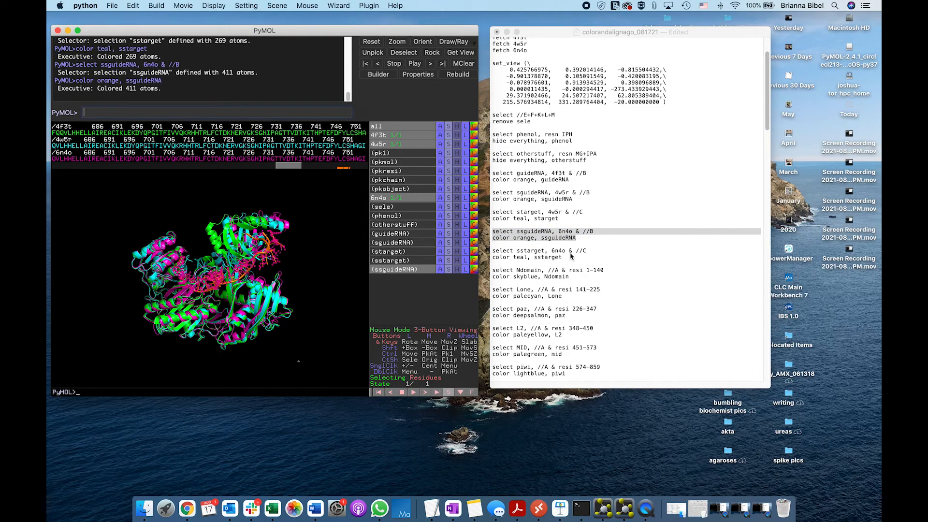
{"action": "left_click", "coordinate": [520, 237]}
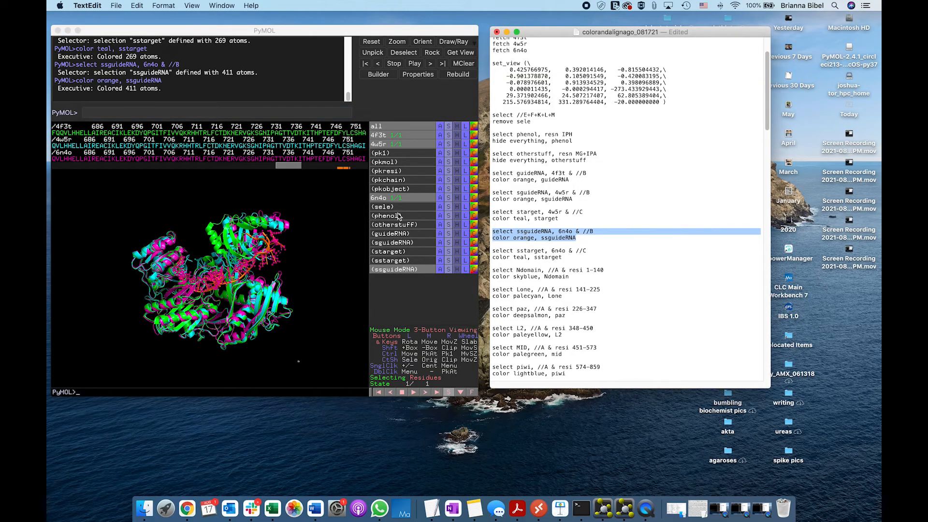
{"action": "left_click", "coordinate": [289, 286]}
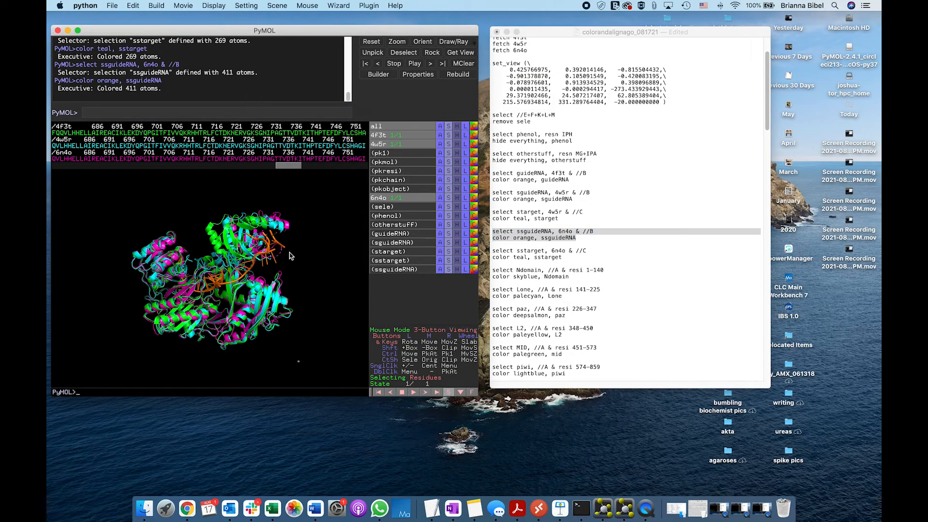
- Run the script's chain A domain commands in PyMOL to select and colour Ndomain, Lone, paz, L2, MID and piwi
{"action": "left_click", "coordinate": [264, 111]}
{"action": "scroll", "coordinate": [509, 301], "scroll_direction": "down", "scroll_amount": 5}
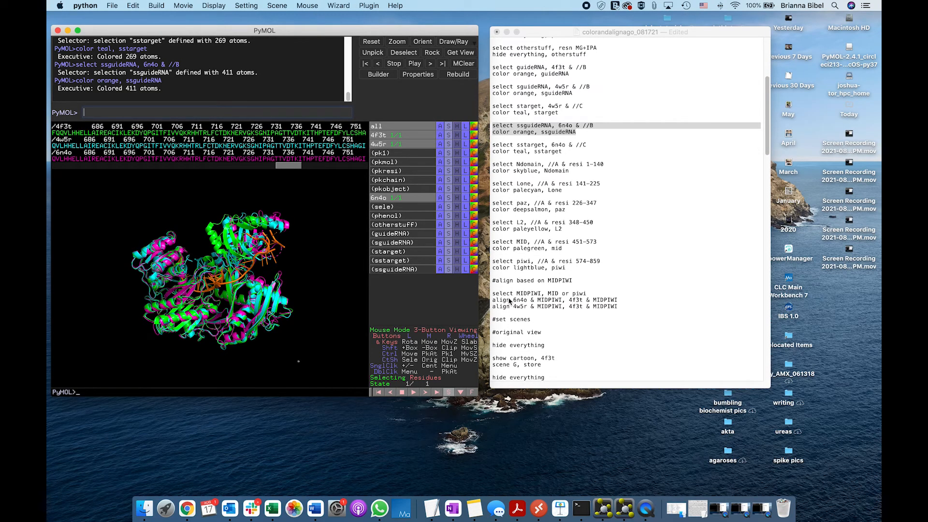
{"action": "scroll", "coordinate": [509, 301], "scroll_direction": "down", "scroll_amount": 2}
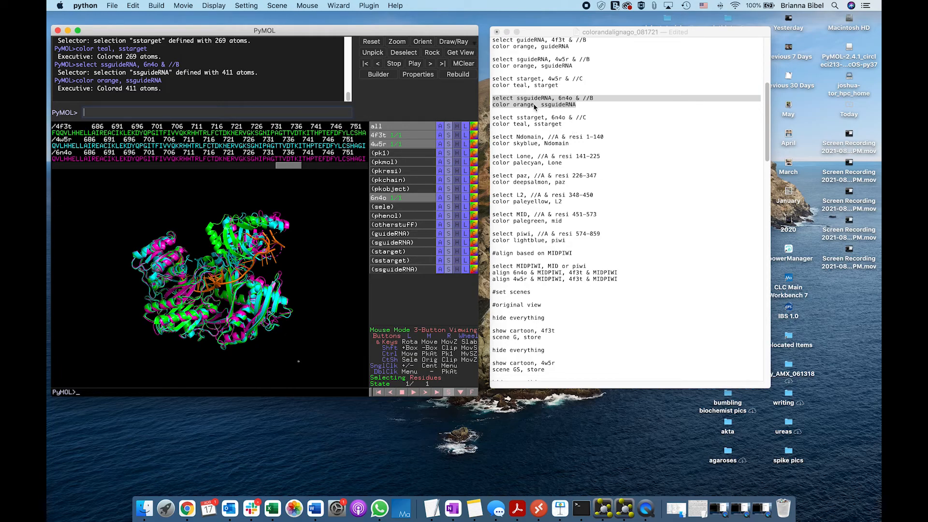
{"action": "scroll", "coordinate": [537, 108], "scroll_direction": "down", "scroll_amount": 4}
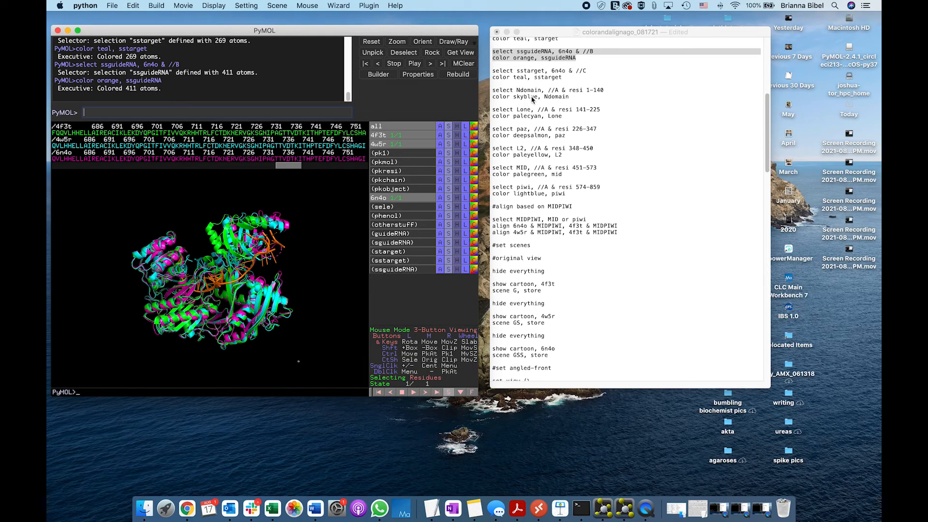
{"action": "left_click", "coordinate": [531, 97]}
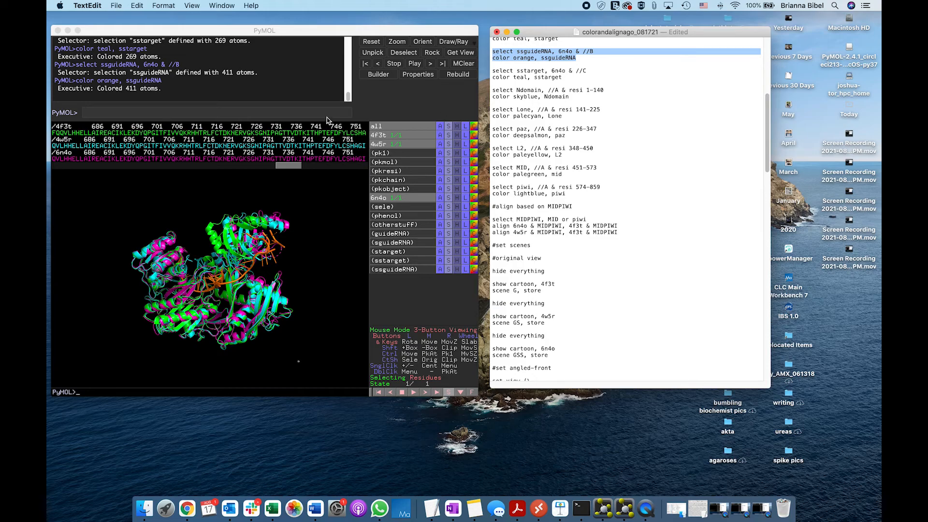
{"action": "left_click", "coordinate": [519, 99]}
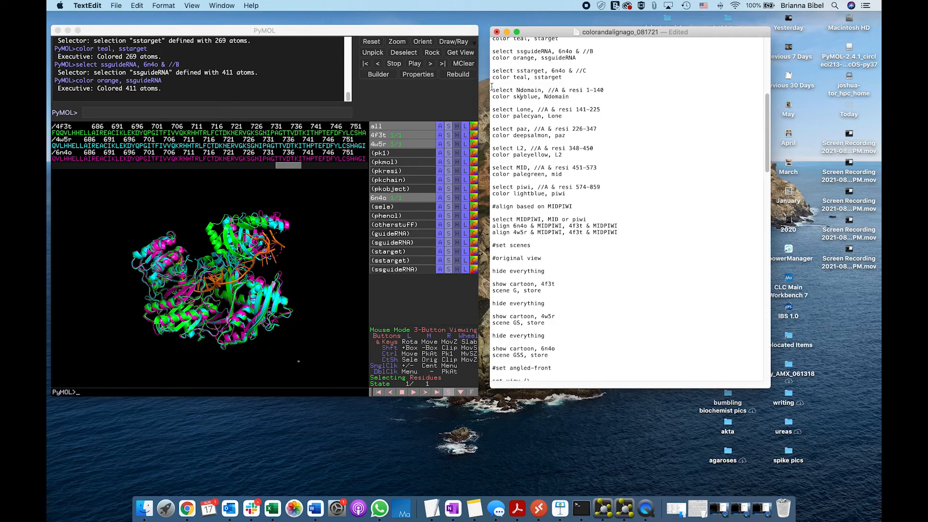
{"action": "left_click_drag", "start_coordinate": [492, 89], "coordinate": [584, 192]}
{"action": "key", "text": "super+c"}
{"action": "left_click", "coordinate": [255, 106]}
{"action": "key", "text": "super+v"}
{"action": "key", "text": "Return"}
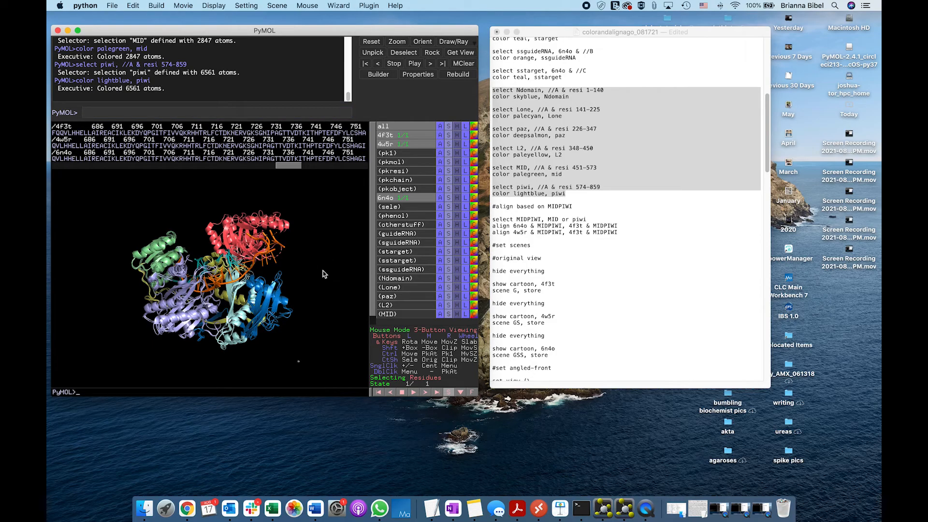
{"action": "left_click_drag", "start_coordinate": [323, 274], "coordinate": [237, 282]}
- Try to align 6n4o & MIDPIWI to 4f3t & MIDPIWI with the script's align command
{"action": "scroll", "coordinate": [548, 279], "scroll_direction": "down", "scroll_amount": 5}
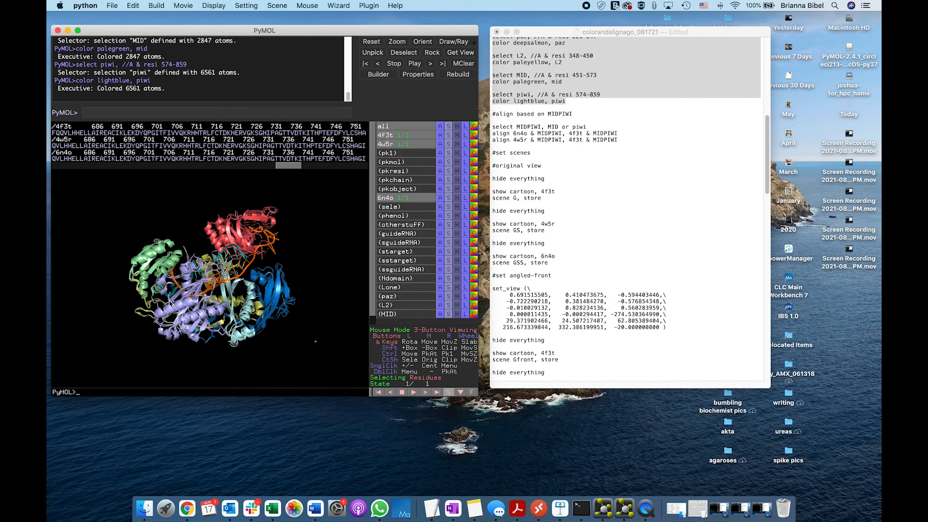
{"action": "left_click", "coordinate": [539, 141]}
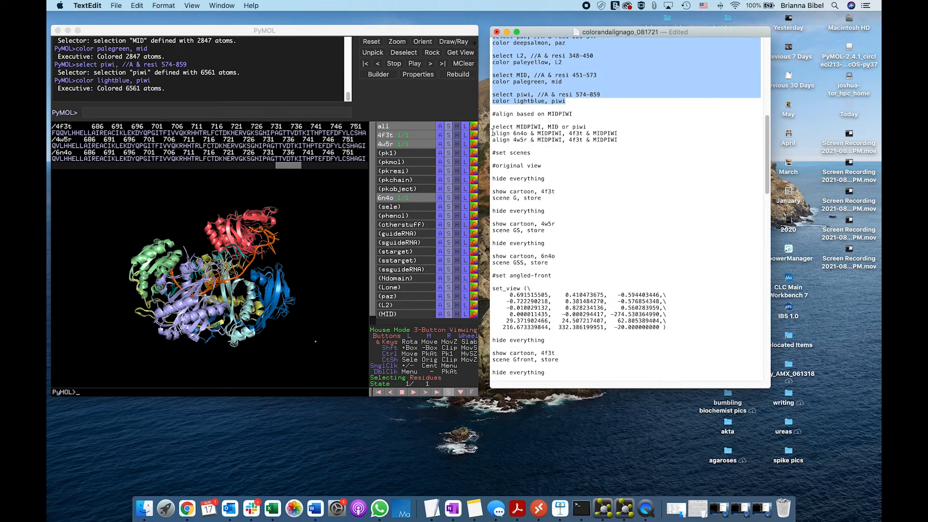
{"action": "left_click_drag", "start_coordinate": [493, 132], "coordinate": [622, 132]}
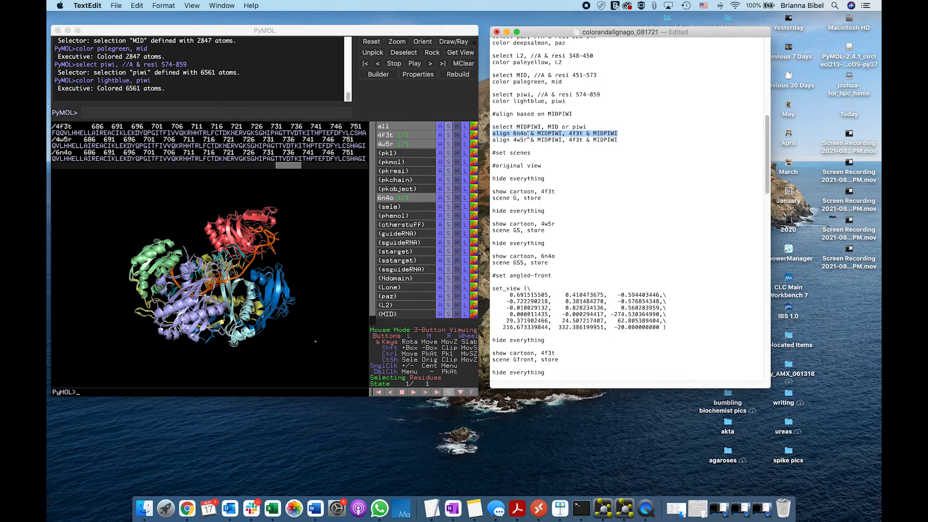
{"action": "left_click", "coordinate": [552, 133]}
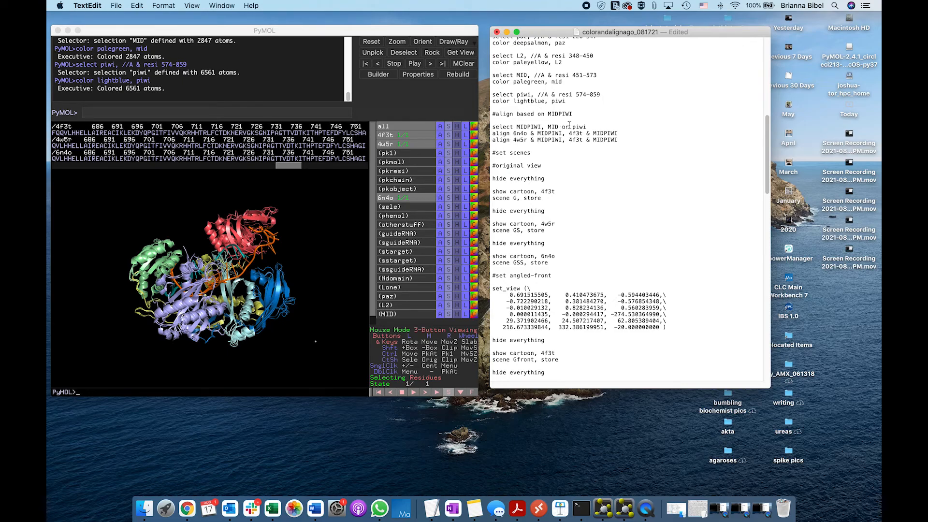
{"action": "left_click_drag", "start_coordinate": [618, 133], "coordinate": [492, 133]}
{"action": "left_click", "coordinate": [345, 107]}
{"action": "key", "text": "super+v"}
{"action": "key", "text": "Return"}
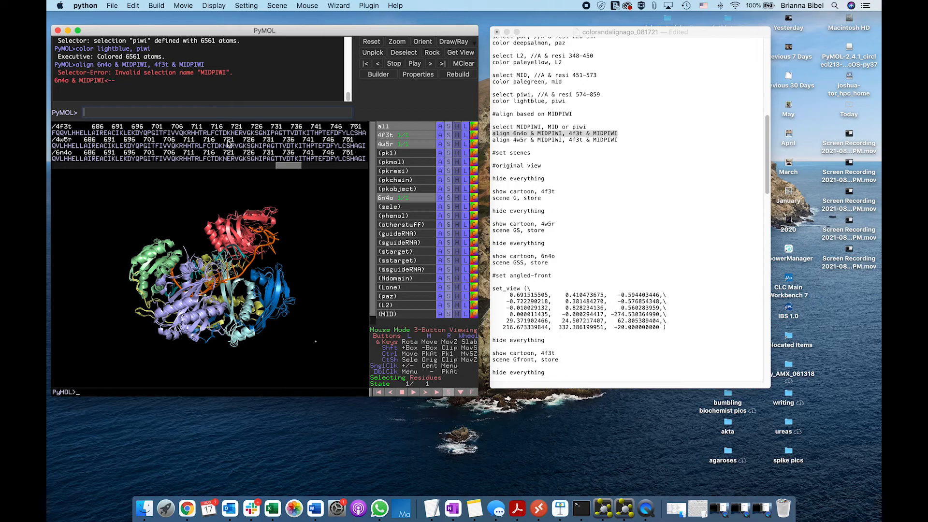
{"action": "left_click", "coordinate": [583, 151]}
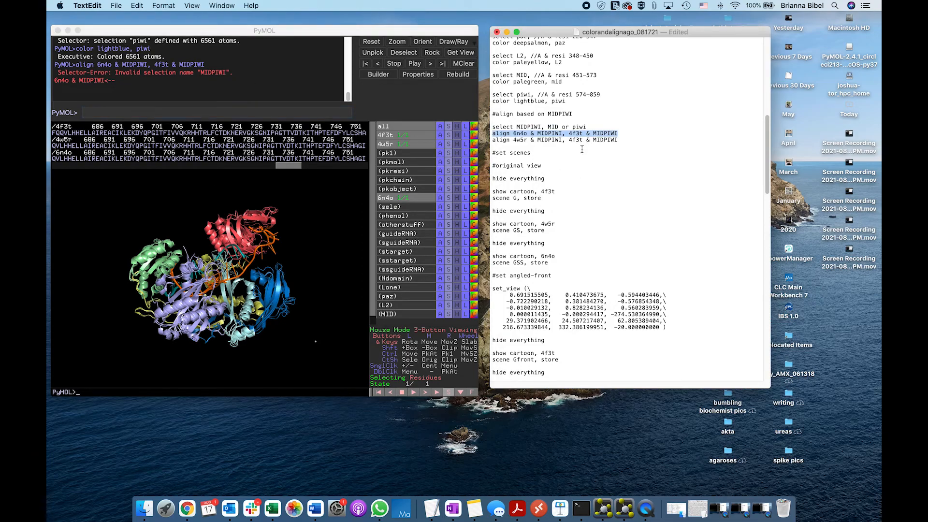
- Run the script's "select MIDPIWI, MID or piwi" command to define the combined selection, and clear its highlighting
{"action": "left_click_drag", "start_coordinate": [371, 243], "coordinate": [371, 273]}
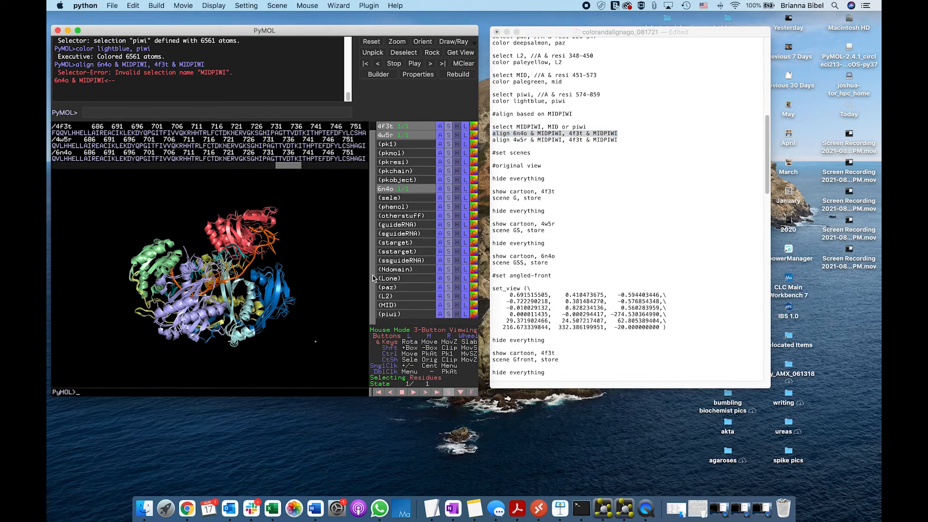
{"action": "left_click", "coordinate": [546, 206]}
{"action": "scroll", "coordinate": [545, 169], "scroll_direction": "up", "scroll_amount": 3}
{"action": "left_click", "coordinate": [511, 145]}
{"action": "left_click_drag", "start_coordinate": [492, 149], "coordinate": [586, 149]}
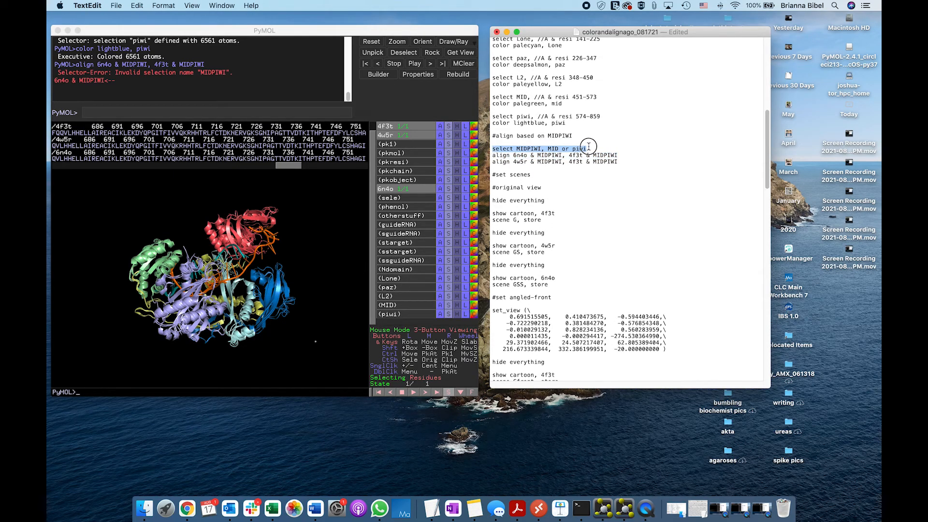
{"action": "left_click", "coordinate": [294, 115]}
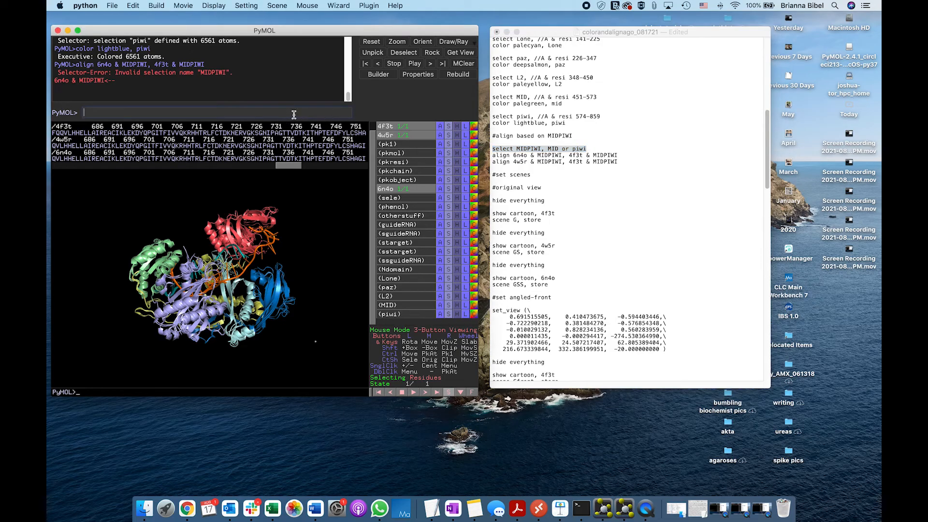
{"action": "key", "text": "super+v"}
{"action": "key", "text": "Return"}
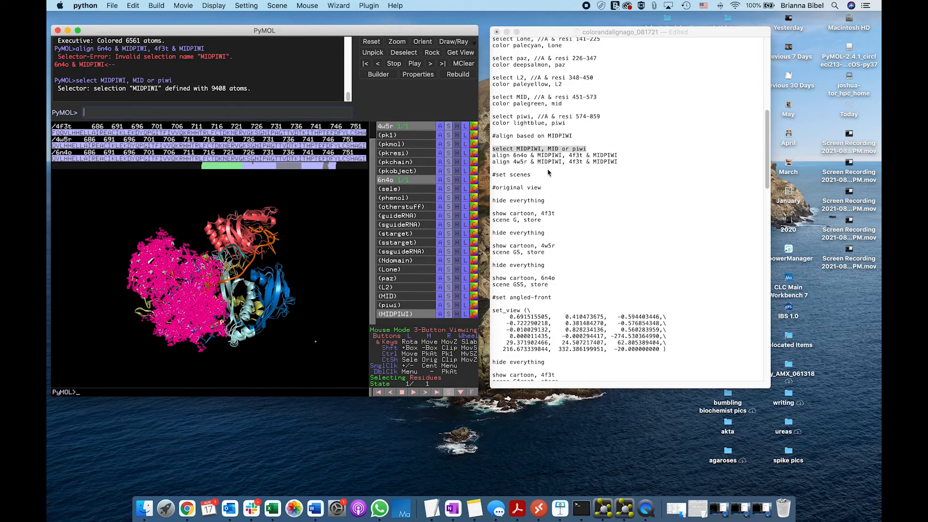
{"action": "left_click", "coordinate": [323, 207]}
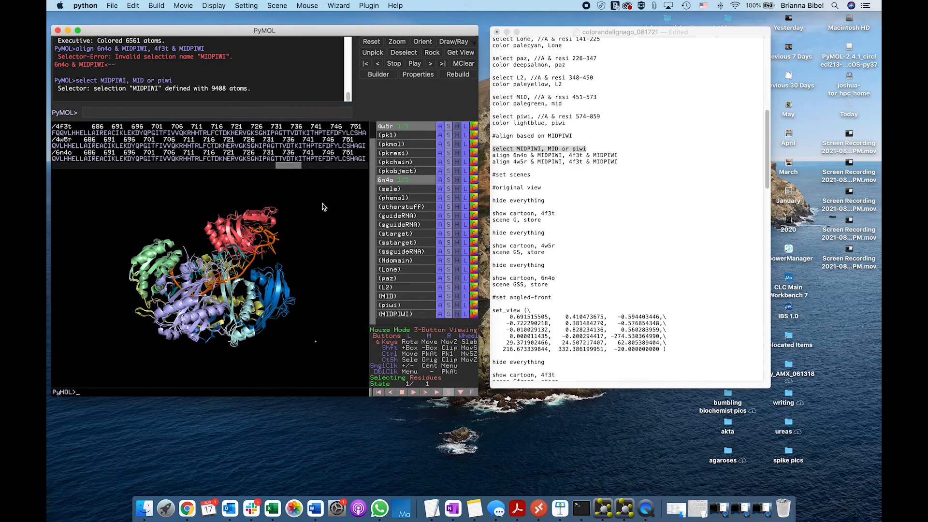
- Run "align 6n4o & MIDPIWI, 4f3t & MIDPIWI" in PyMOL and inspect the aligned structures
{"action": "left_click", "coordinate": [495, 155]}
{"action": "left_click", "coordinate": [348, 111]}
{"action": "key", "text": "super+v"}
{"action": "key", "text": "Up"}
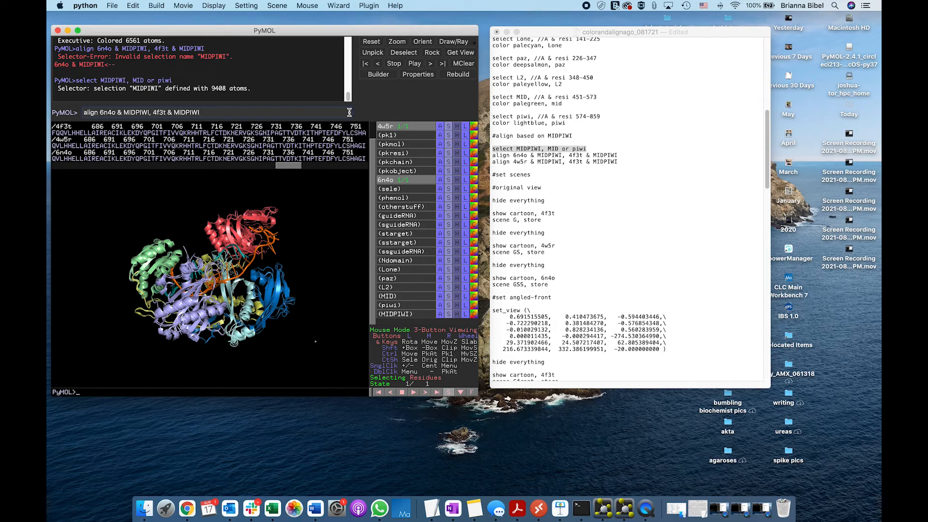
{"action": "key", "text": "Return"}
{"action": "left_click_drag", "start_coordinate": [258, 228], "coordinate": [249, 251]}
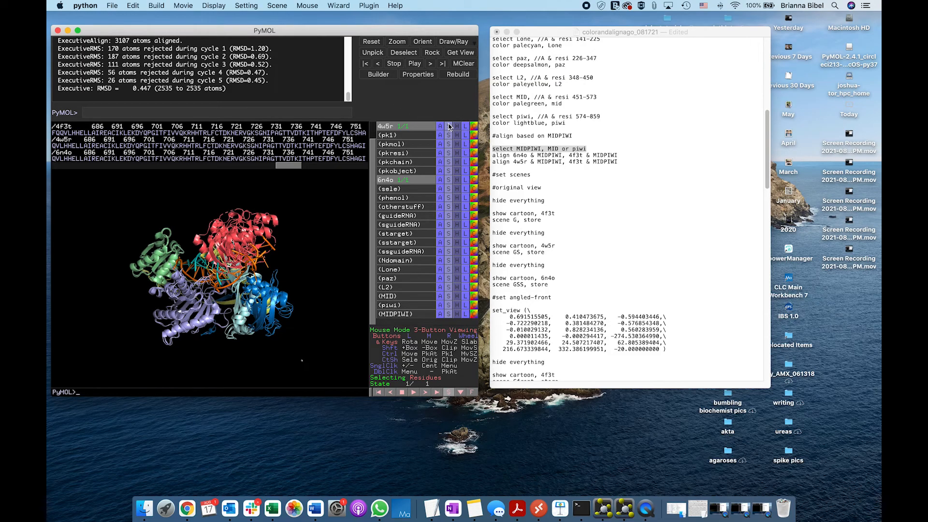
- Run the script's "align 4w5r & MIDPIWI, 4f3t & MIDPIWI" command in PyMOL and inspect the aligned structures
{"action": "left_click", "coordinate": [617, 164]}
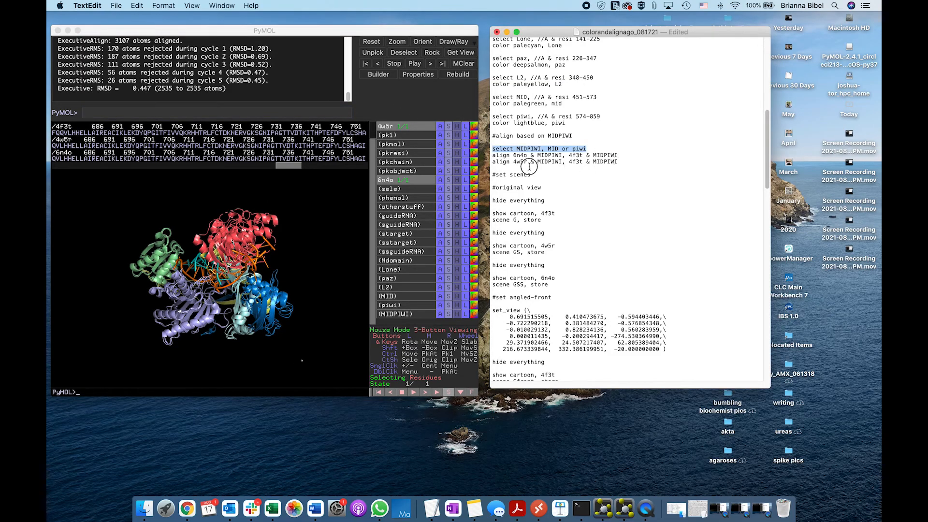
{"action": "left_click_drag", "start_coordinate": [616, 164], "coordinate": [491, 163]}
{"action": "key", "text": "super+c"}
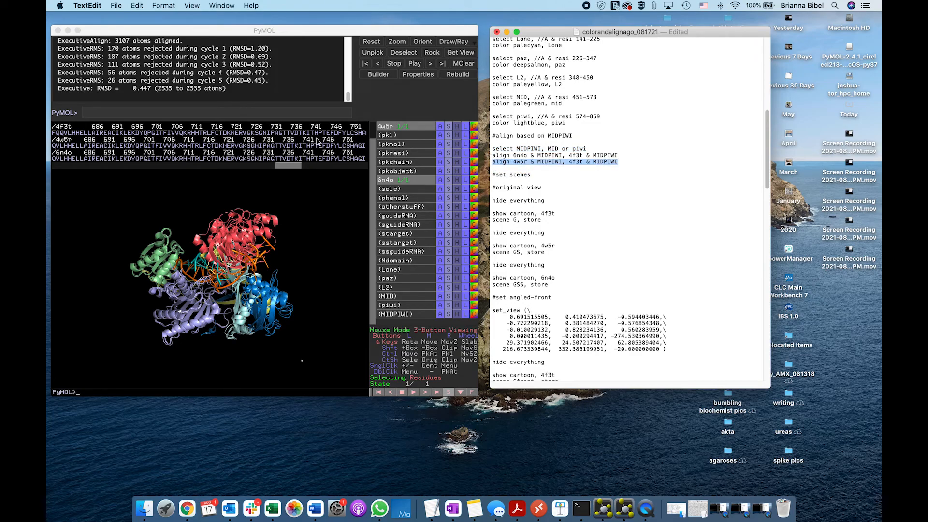
{"action": "left_click", "coordinate": [310, 114]}
{"action": "key", "text": "super+v"}
{"action": "key", "text": "Return"}
{"action": "left_click_drag", "start_coordinate": [225, 377], "coordinate": [265, 373]}
{"action": "left_click_drag", "start_coordinate": [157, 271], "coordinate": [265, 215]}
- Run the first set_view block of the script, below the fetch commands, in PyMOL to restore the original view
{"action": "scroll", "coordinate": [520, 351], "scroll_direction": "down", "scroll_amount": 5}
{"action": "scroll", "coordinate": [519, 351], "scroll_direction": "up", "scroll_amount": 15}
{"action": "left_click", "coordinate": [515, 138]}
{"action": "left_click_drag", "start_coordinate": [493, 118], "coordinate": [667, 155]}
{"action": "key", "text": "super+c"}
{"action": "left_click", "coordinate": [264, 111]}
{"action": "key", "text": "super+v"}
{"action": "key", "text": "Return"}
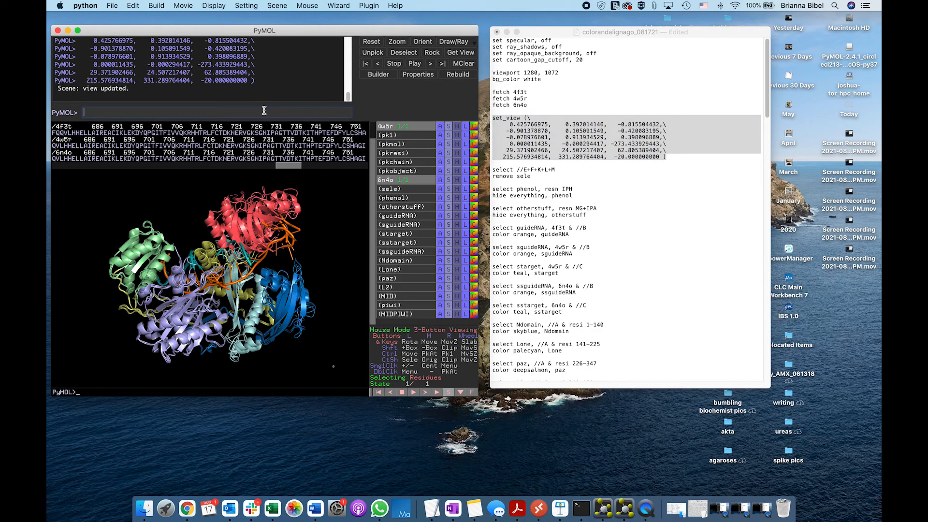
- Examine the overlaid structures from several angles and look over the script's scene-setting commands
{"action": "left_click_drag", "start_coordinate": [314, 220], "coordinate": [280, 240]}
{"action": "left_click_drag", "start_coordinate": [342, 279], "coordinate": [210, 279]}
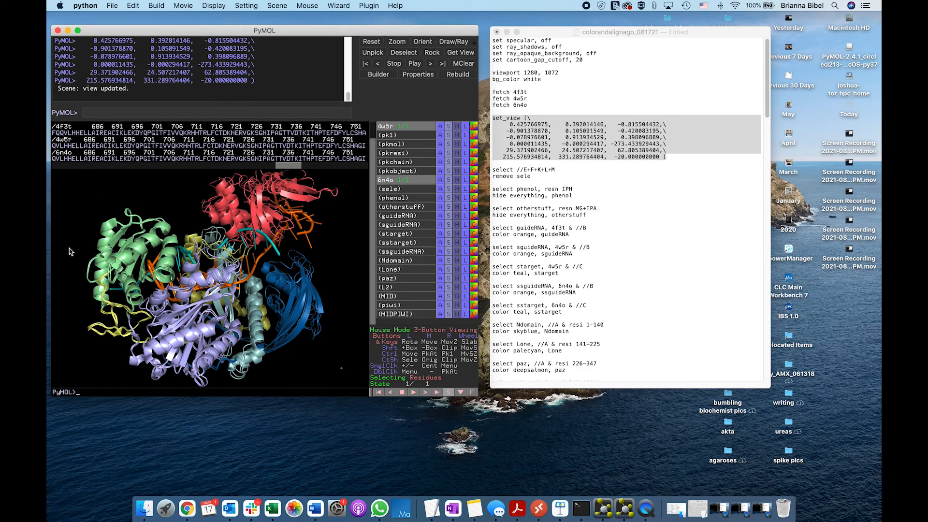
{"action": "left_click_drag", "start_coordinate": [308, 290], "coordinate": [251, 302]}
{"action": "left_click_drag", "start_coordinate": [315, 232], "coordinate": [282, 255]}
{"action": "left_click_drag", "start_coordinate": [174, 289], "coordinate": [207, 284]}
{"action": "scroll", "coordinate": [529, 244], "scroll_direction": "down", "scroll_amount": 10}
{"action": "scroll", "coordinate": [548, 239], "scroll_direction": "down", "scroll_amount": 4}
{"action": "scroll", "coordinate": [548, 238], "scroll_direction": "down", "scroll_amount": 2}
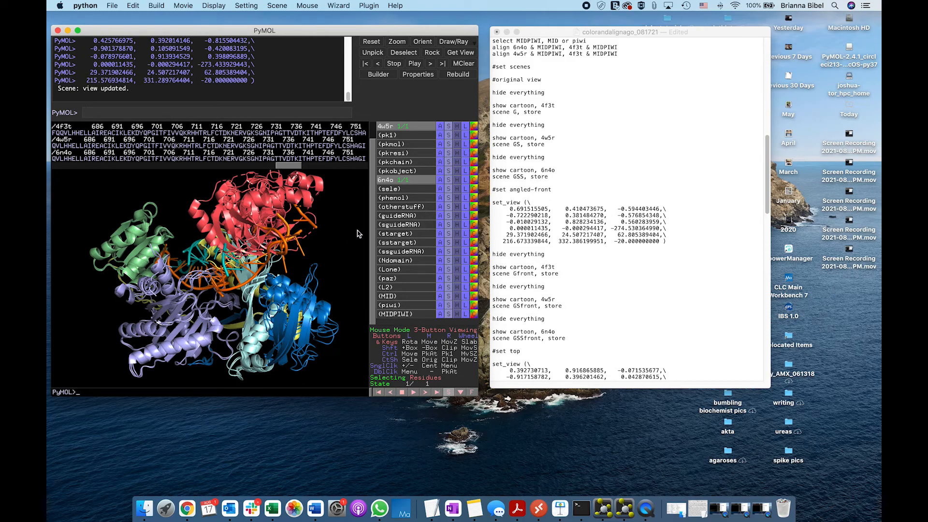
{"action": "scroll", "coordinate": [335, 230], "scroll_direction": "down", "scroll_amount": 3}
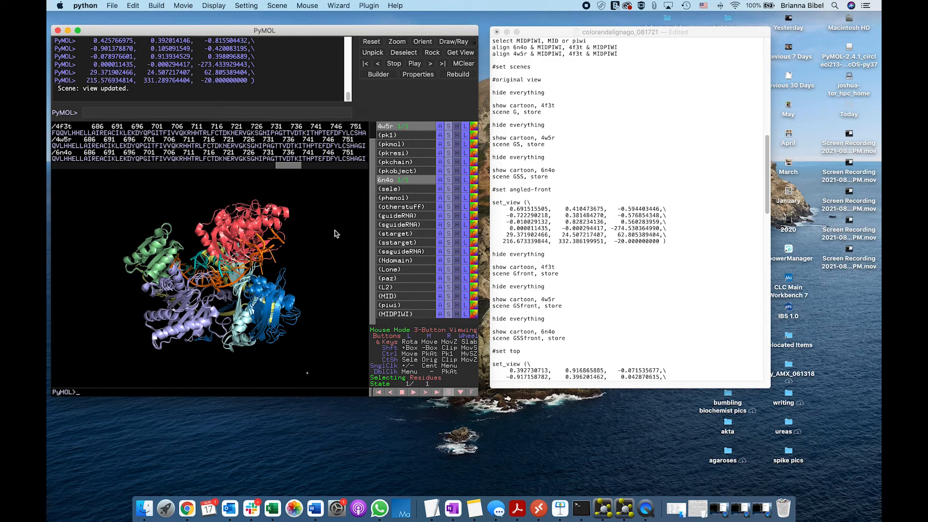
- Hide objects 6n4o and 4w5r so that only 4f3t is displayed, and inspect its domains
{"action": "left_click", "coordinate": [399, 180]}
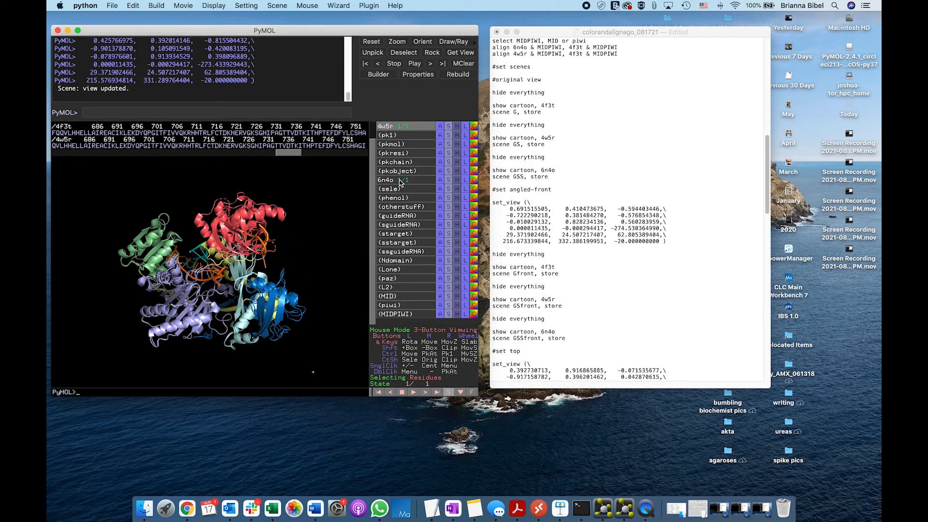
{"action": "left_click_drag", "start_coordinate": [375, 141], "coordinate": [376, 125]}
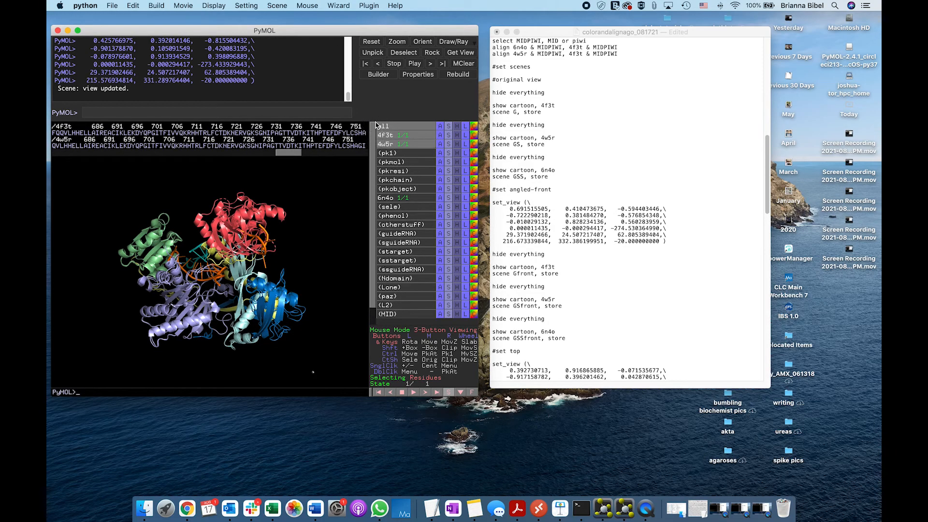
{"action": "left_click", "coordinate": [394, 144]}
{"action": "left_click_drag", "start_coordinate": [300, 280], "coordinate": [211, 300]}
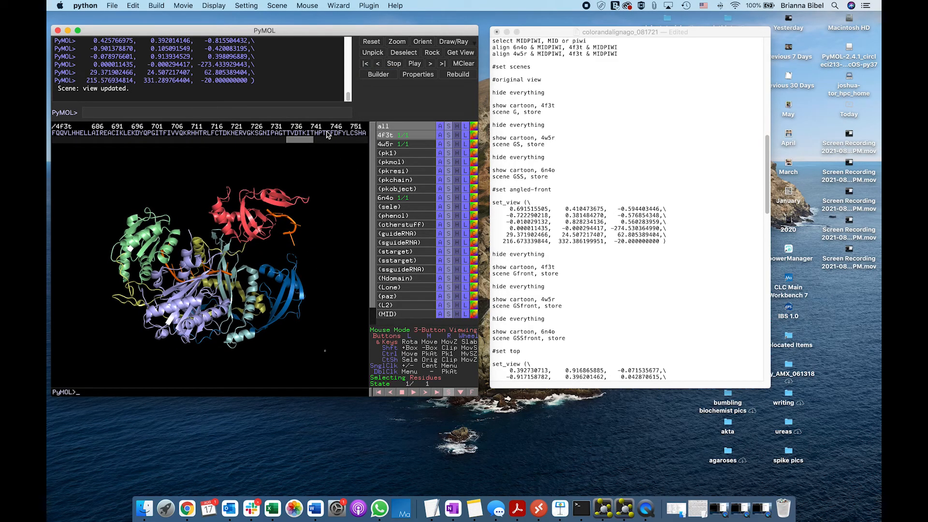
{"action": "left_click", "coordinate": [228, 279]}
{"action": "left_click", "coordinate": [297, 258]}
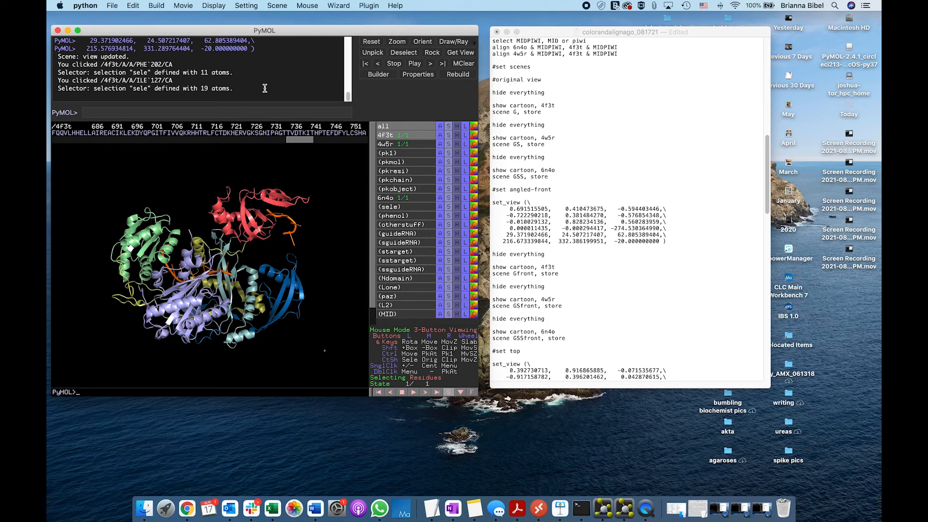
{"action": "left_click_drag", "start_coordinate": [312, 261], "coordinate": [294, 267]}
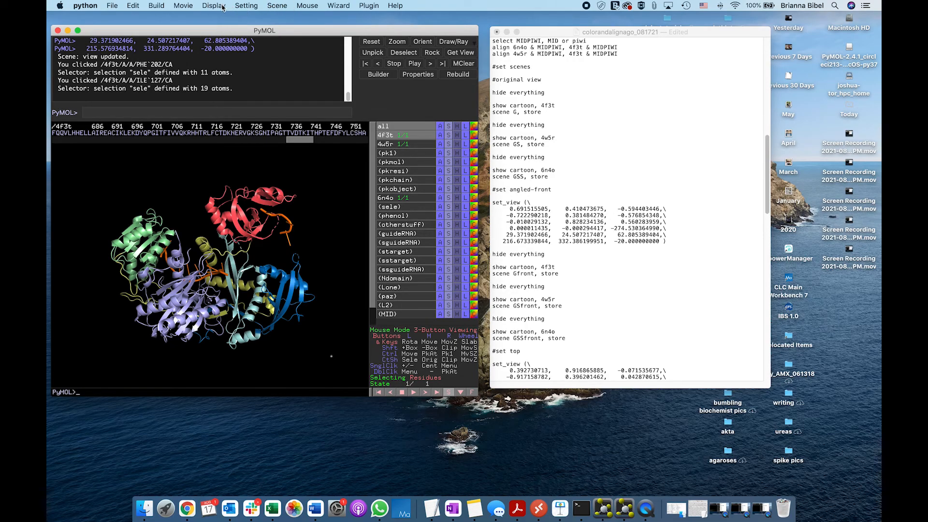
- Program a Nutate camera loop of 30 deg. over 8 sec., play the movie, and stop it
{"action": "left_click", "coordinate": [183, 6]}
{"action": "mouse_move", "coordinate": [188, 23]}
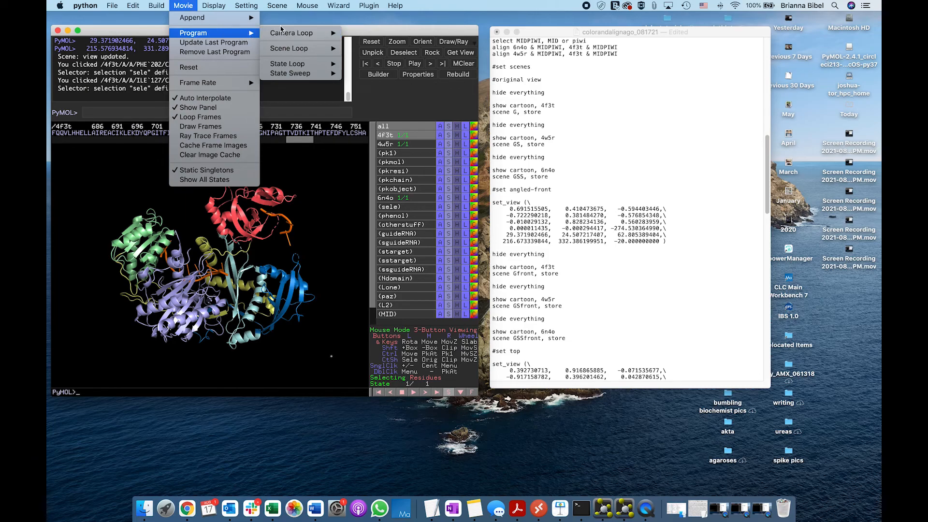
{"action": "mouse_move", "coordinate": [291, 34]}
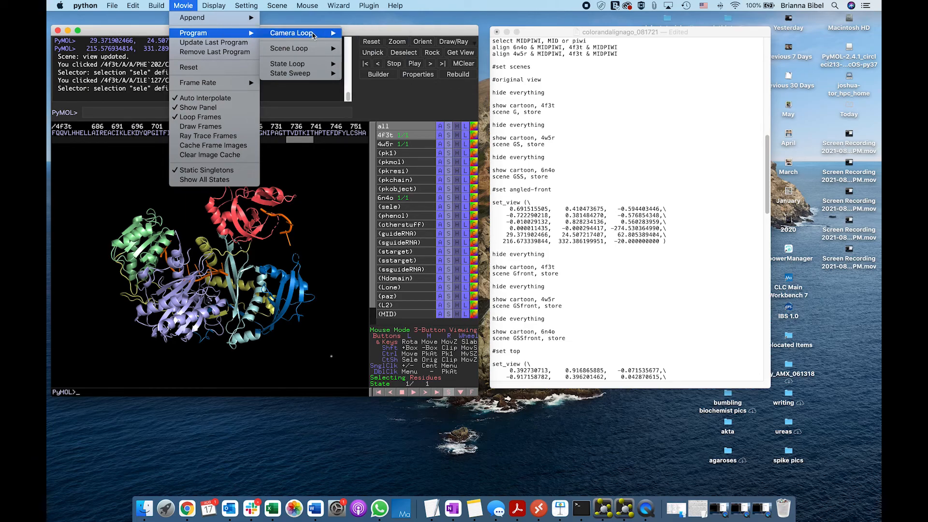
{"action": "mouse_move", "coordinate": [353, 32]}
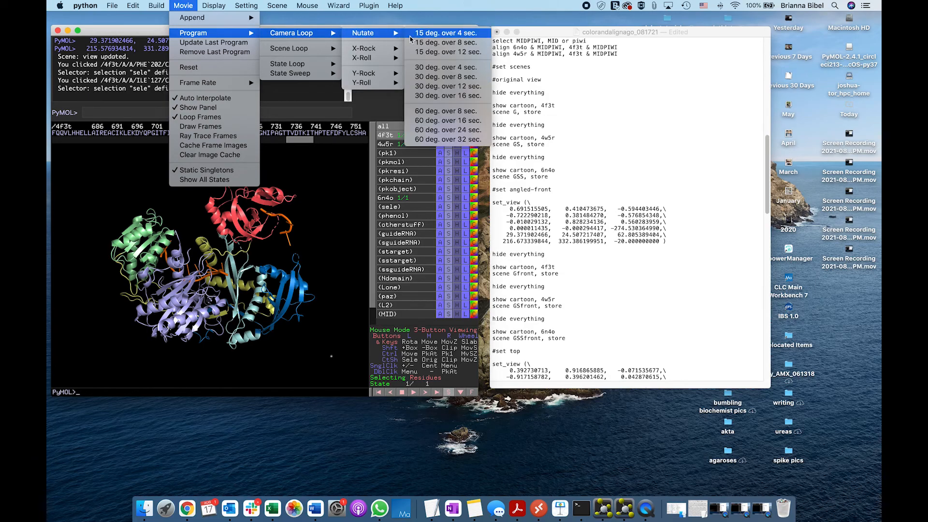
{"action": "left_click", "coordinate": [449, 78]}
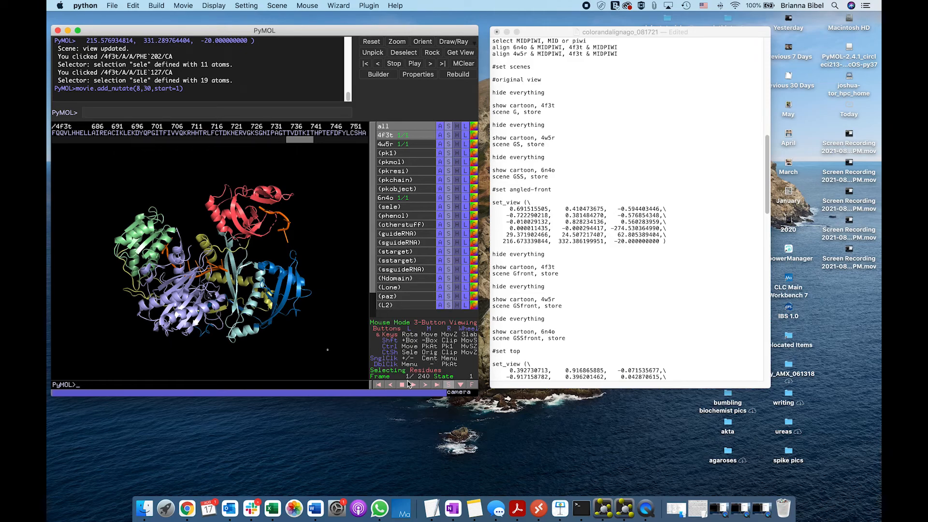
{"action": "left_click", "coordinate": [423, 394]}
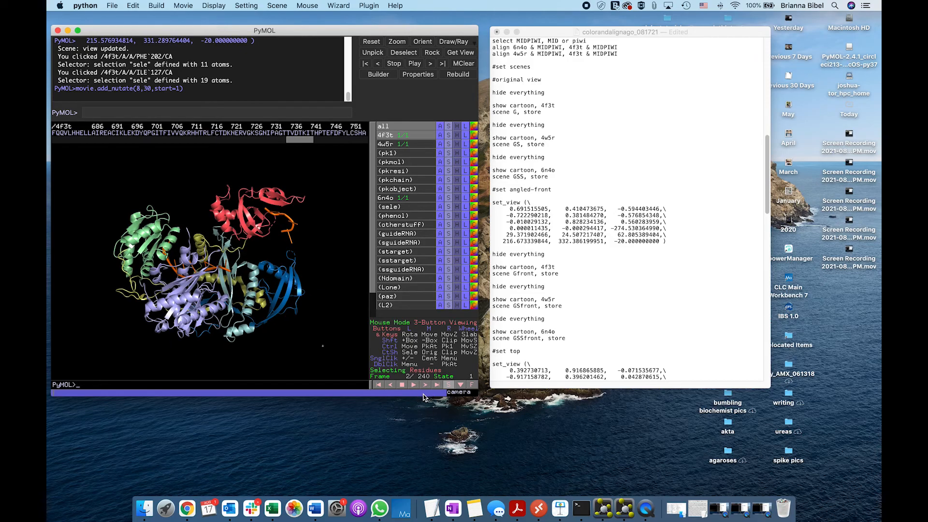
{"action": "left_click", "coordinate": [411, 386]}
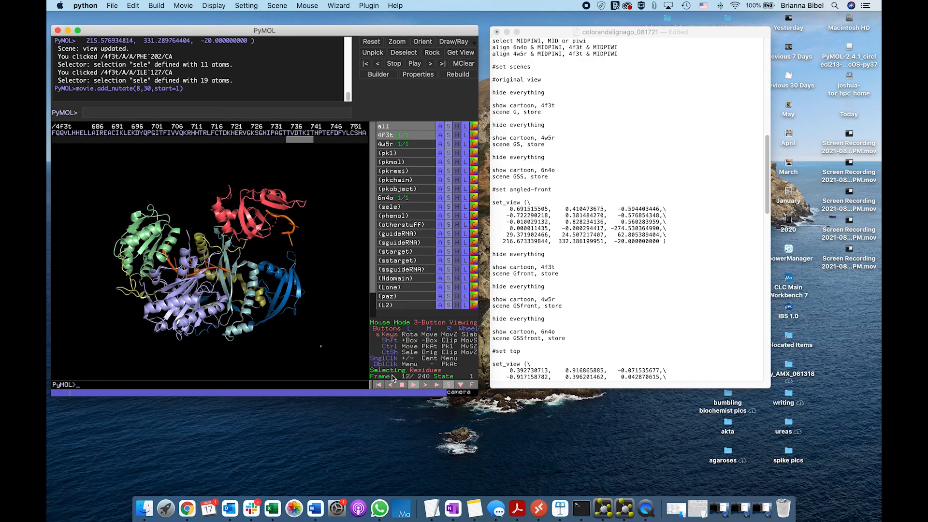
{"action": "left_click", "coordinate": [404, 385]}
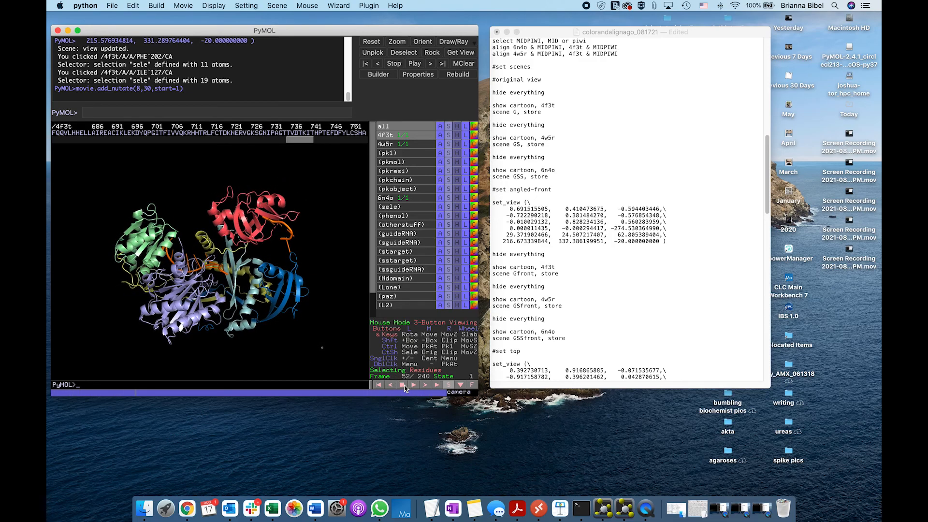
- Add a rocking scene loop with a 30-degree sweep over 4 seconds and play the movie
{"action": "left_click", "coordinate": [183, 5]}
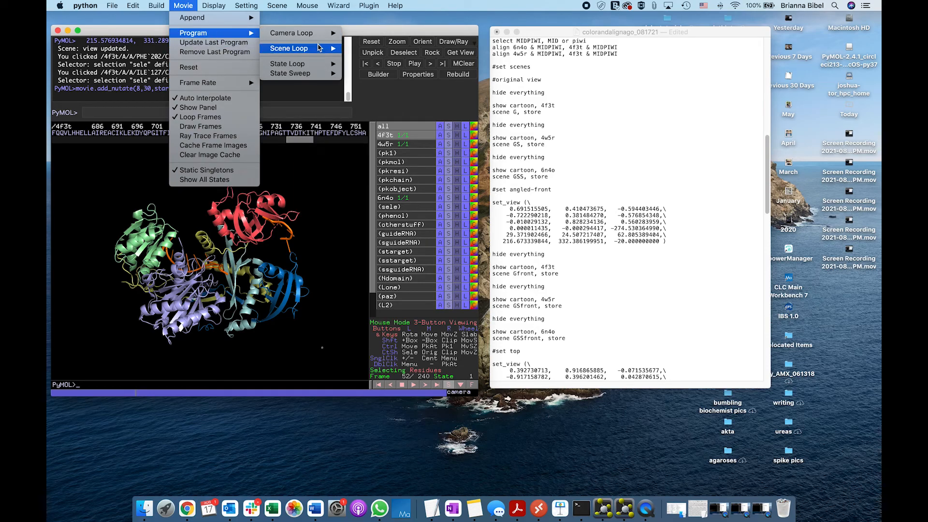
{"action": "mouse_move", "coordinate": [320, 48]}
{"action": "mouse_move", "coordinate": [396, 58]}
{"action": "left_click", "coordinate": [437, 67]}
{"action": "left_click", "coordinate": [413, 384]}
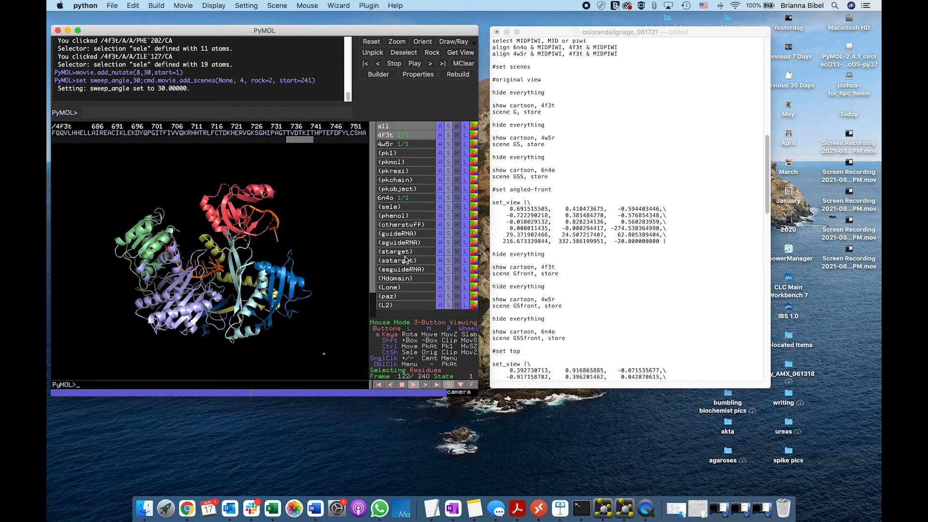
{"action": "left_click", "coordinate": [460, 65]}
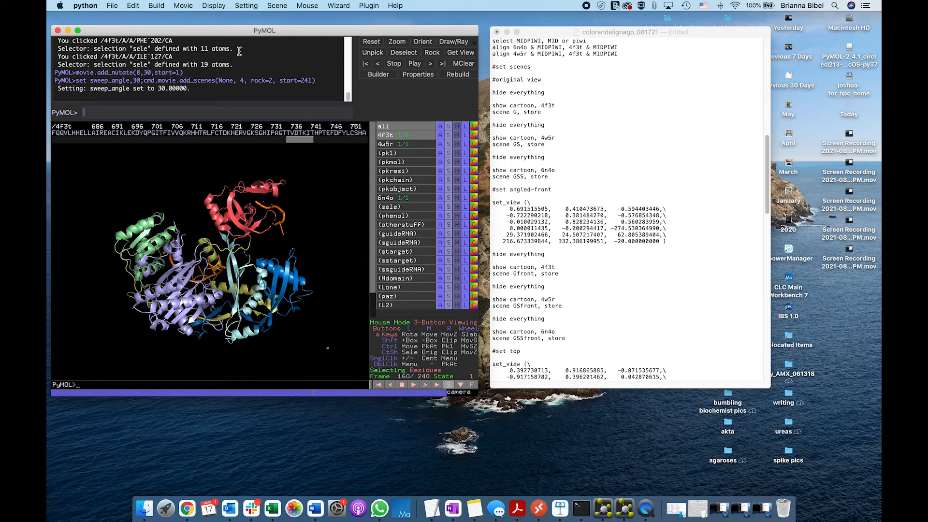
- Reset the movie and program an X-Rock camera loop of 120 deg. over 8 sec
{"action": "left_click", "coordinate": [183, 5]}
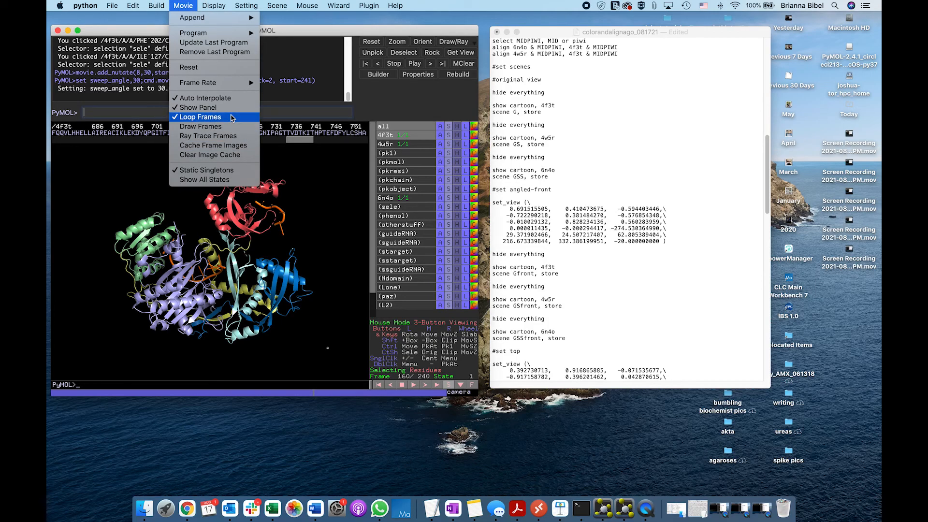
{"action": "left_click", "coordinate": [230, 67]}
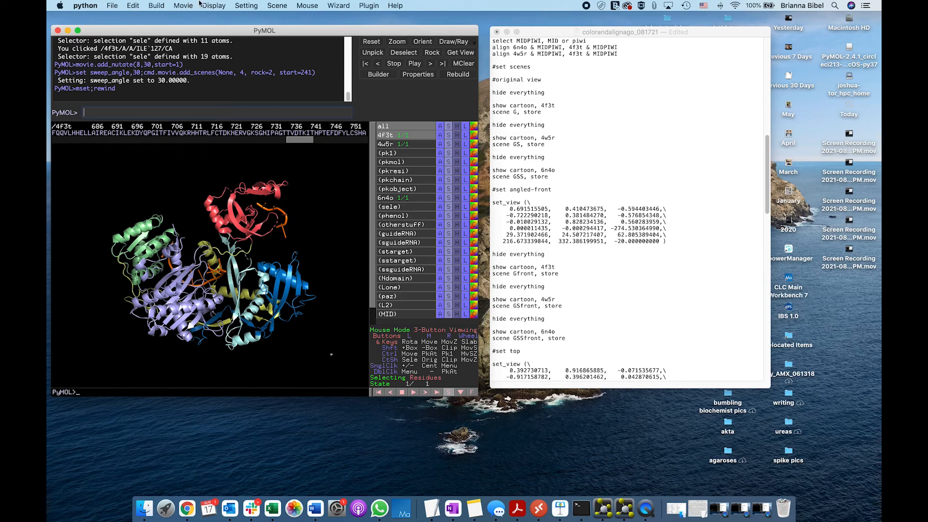
{"action": "left_click", "coordinate": [246, 5]}
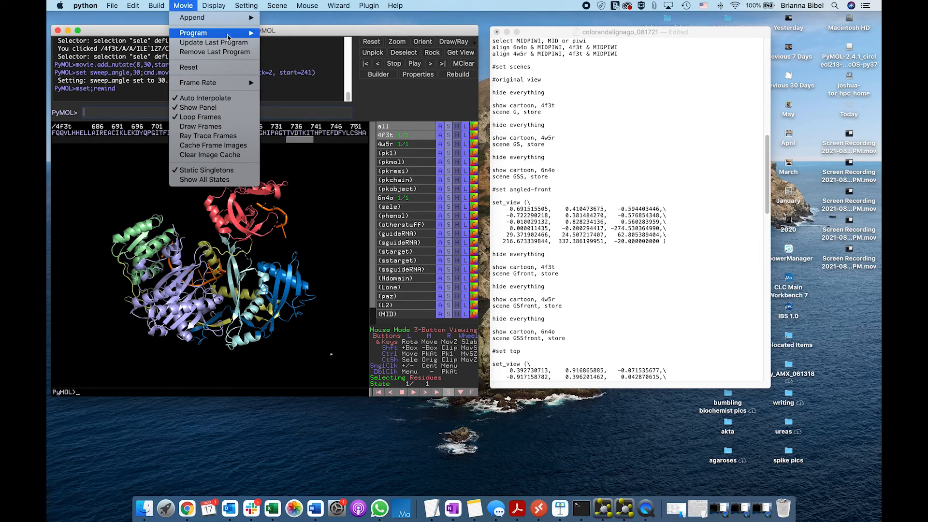
{"action": "mouse_move", "coordinate": [245, 36]}
{"action": "mouse_move", "coordinate": [329, 33]}
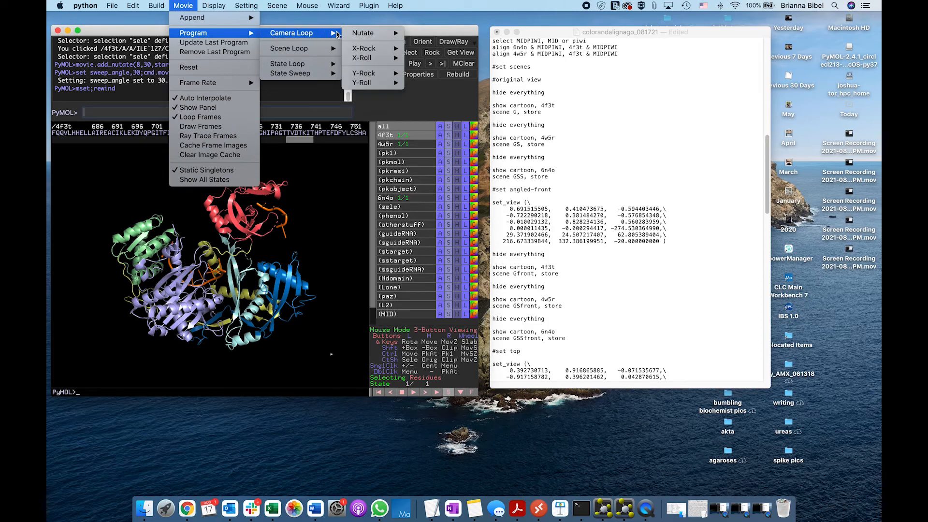
{"action": "mouse_move", "coordinate": [382, 49]}
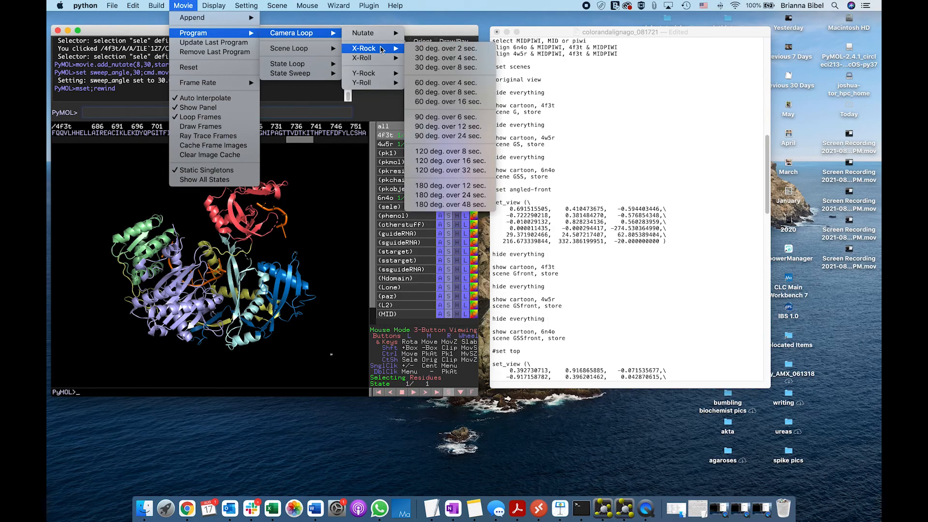
{"action": "left_click", "coordinate": [455, 154]}
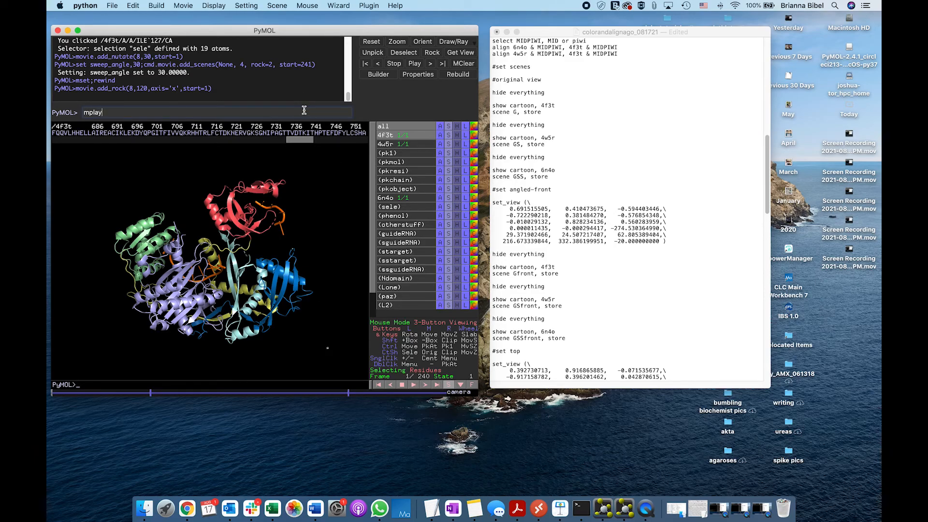
- Preview the rocking movie with the mplay command and halt it with mstop
{"action": "key", "text": "Return"}
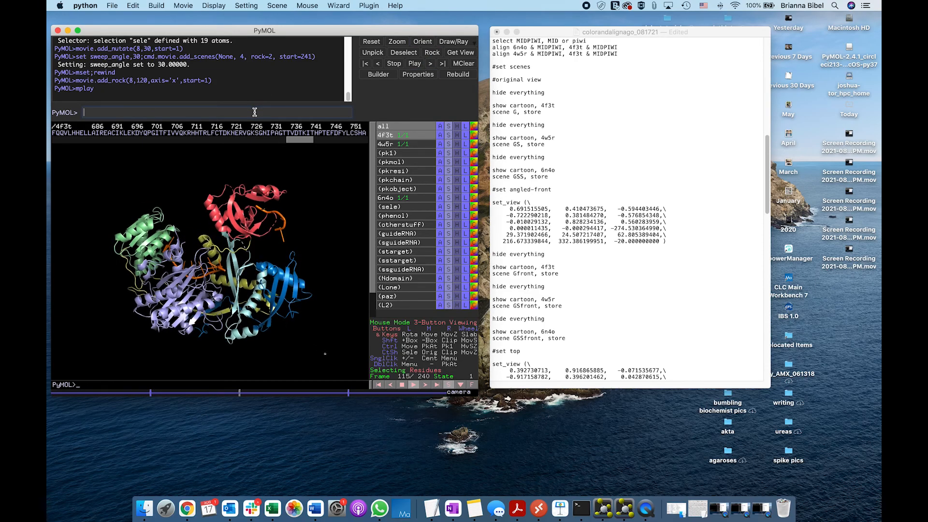
{"action": "type", "text": "mstop"}
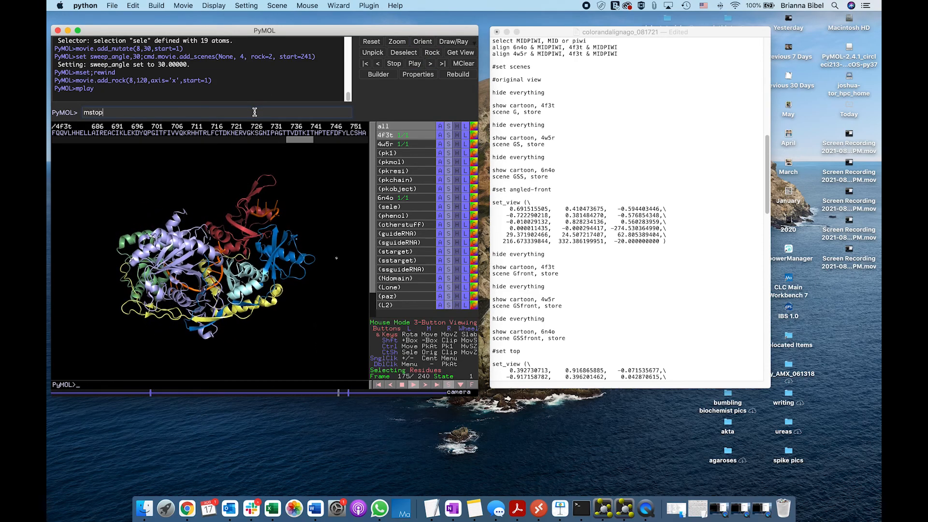
{"action": "key", "text": "Return"}
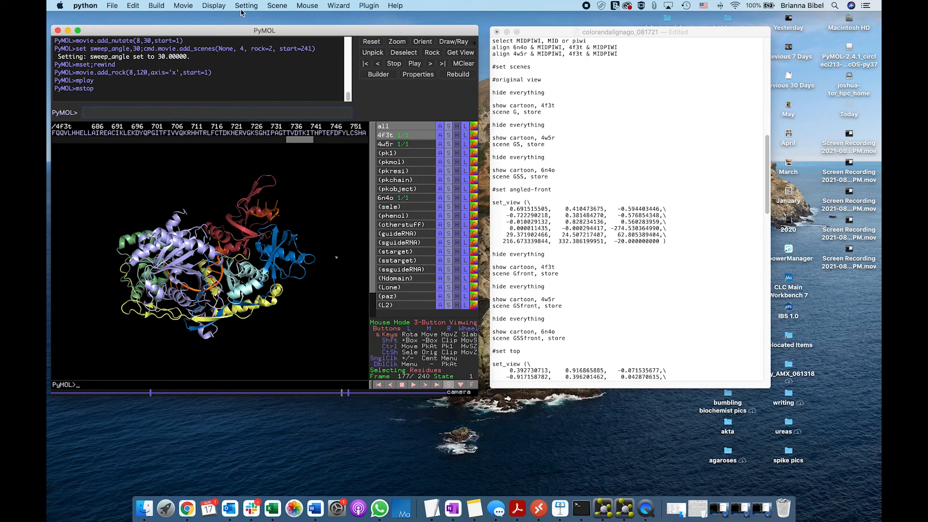
- Append 3 seconds to the end of the movie
{"action": "left_click", "coordinate": [191, 4]}
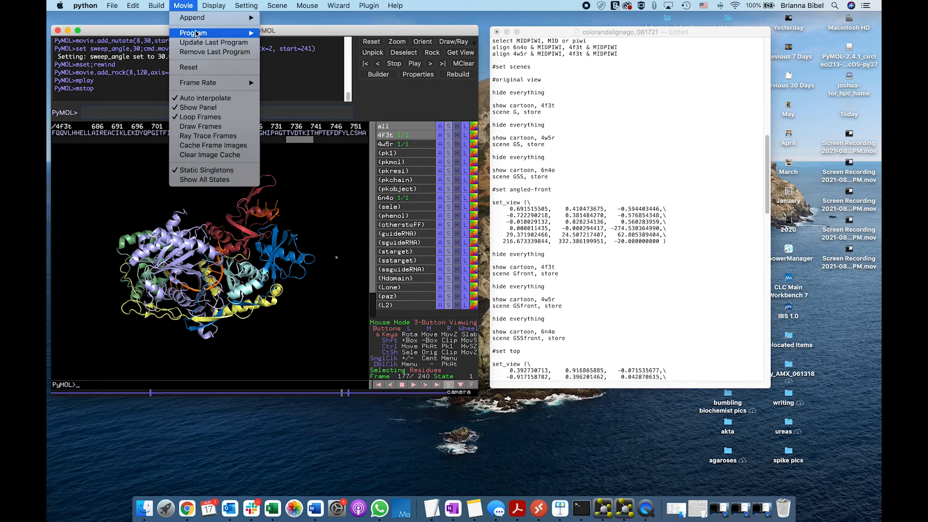
{"action": "mouse_move", "coordinate": [197, 17]}
{"action": "left_click", "coordinate": [288, 58]}
{"action": "left_click", "coordinate": [183, 5]}
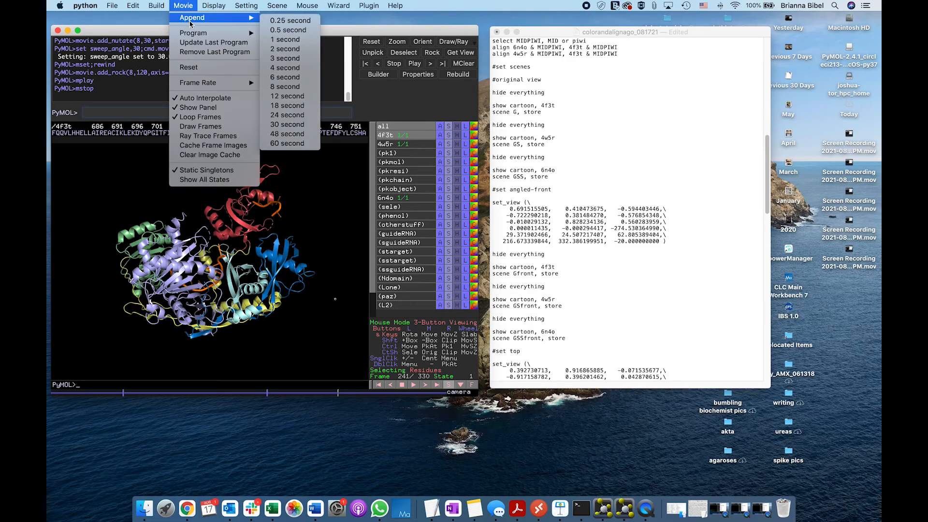
{"action": "mouse_move", "coordinate": [234, 5]}
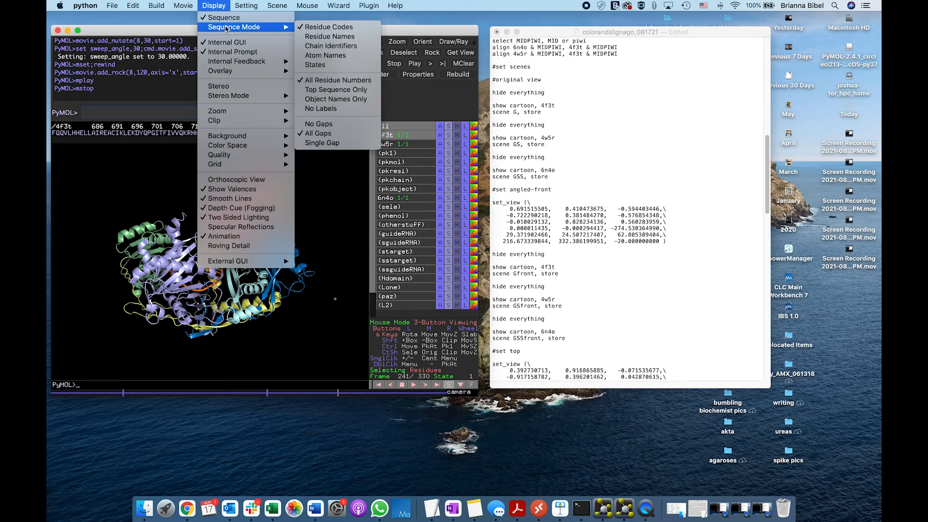
{"action": "mouse_move", "coordinate": [184, 5]}
{"action": "mouse_move", "coordinate": [213, 33]}
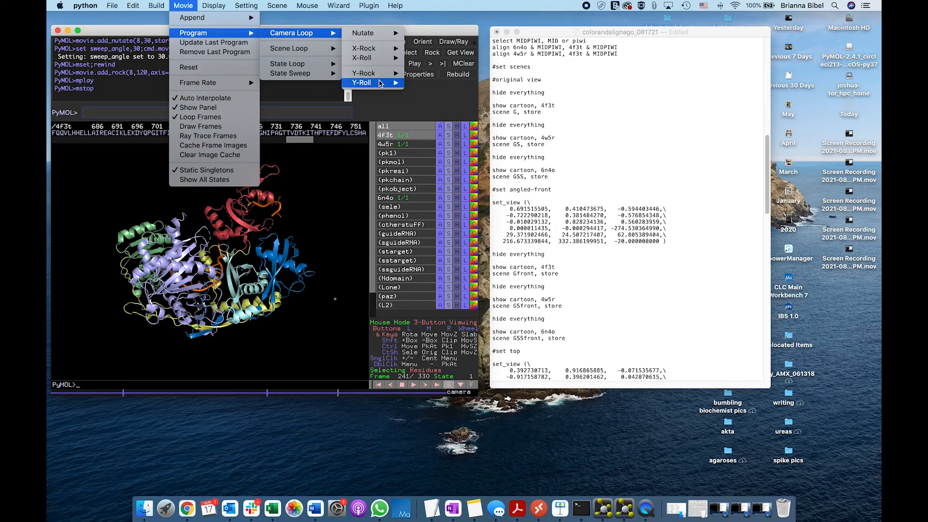
{"action": "left_click", "coordinate": [380, 83]}
{"action": "left_click", "coordinate": [220, 4]}
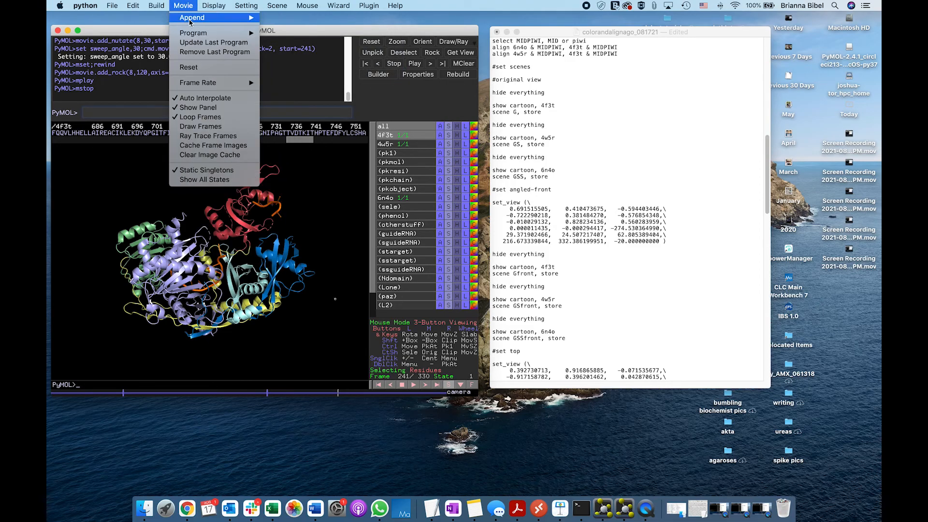
- Program a Y-Roll camera loop of 4 seconds at the movie's end and play the movie
{"action": "mouse_move", "coordinate": [208, 35]}
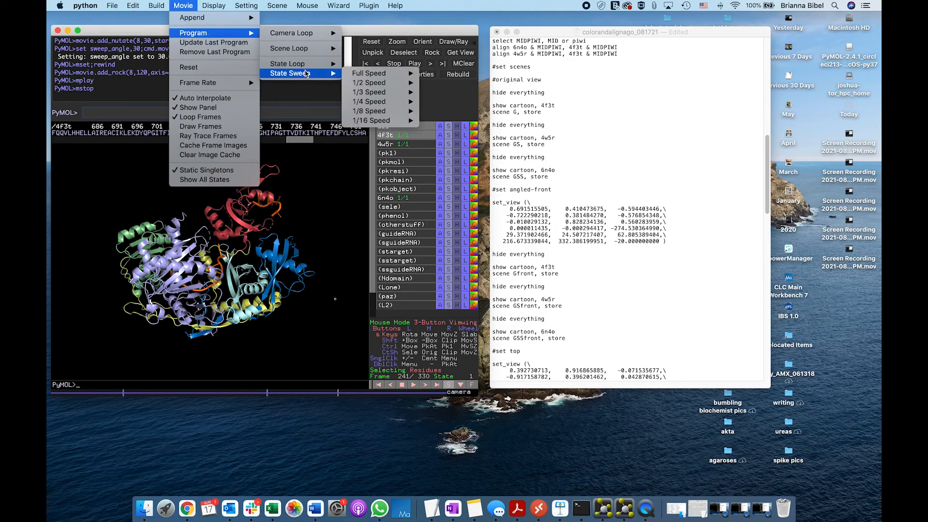
{"action": "mouse_move", "coordinate": [313, 37]}
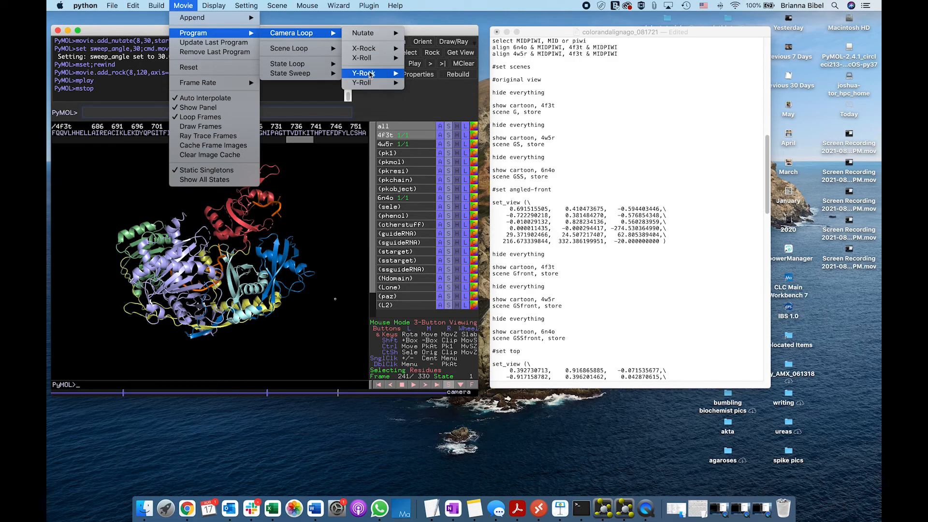
{"action": "mouse_move", "coordinate": [376, 82]}
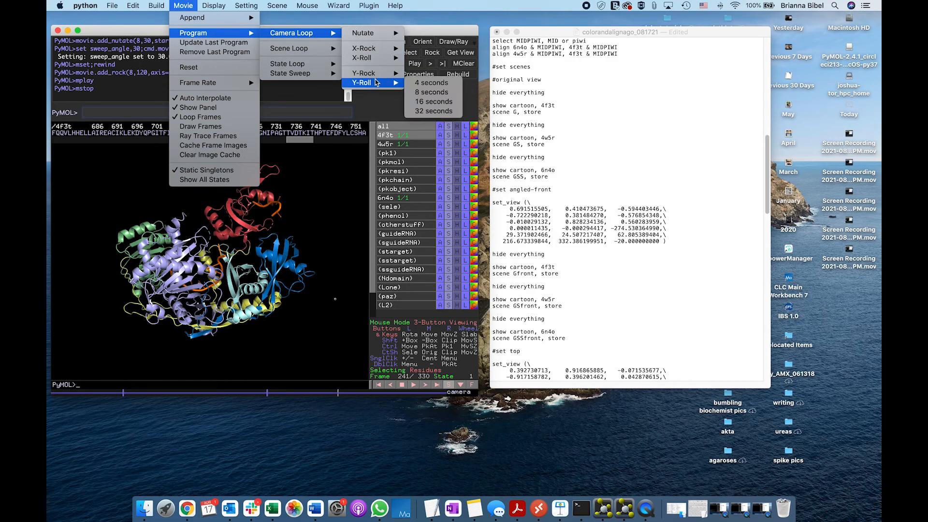
{"action": "left_click", "coordinate": [432, 83]}
{"action": "left_click", "coordinate": [414, 384]}
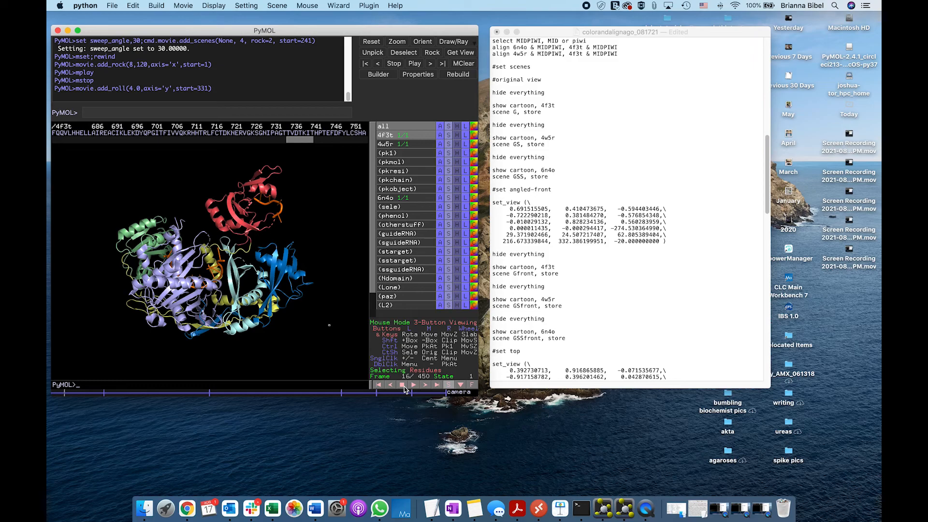
- Inspect the camera keyframes along the movie timeline and the available movie options
{"action": "left_click", "coordinate": [104, 393]}
{"action": "left_click", "coordinate": [209, 394]}
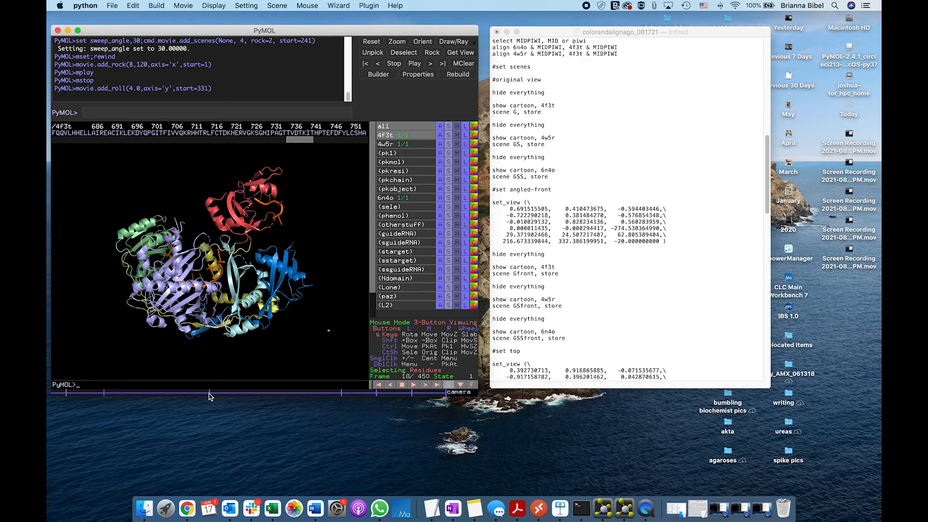
{"action": "left_click", "coordinate": [342, 394]}
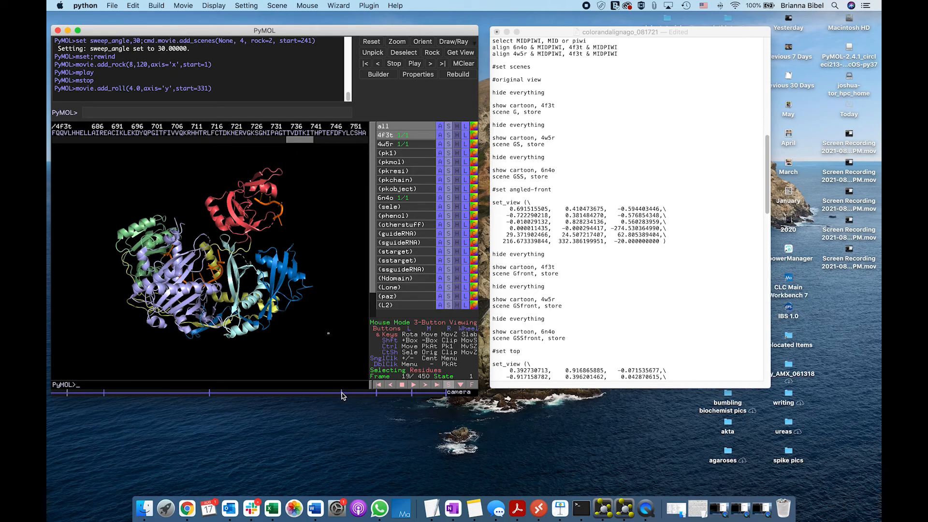
{"action": "left_click", "coordinate": [341, 393]}
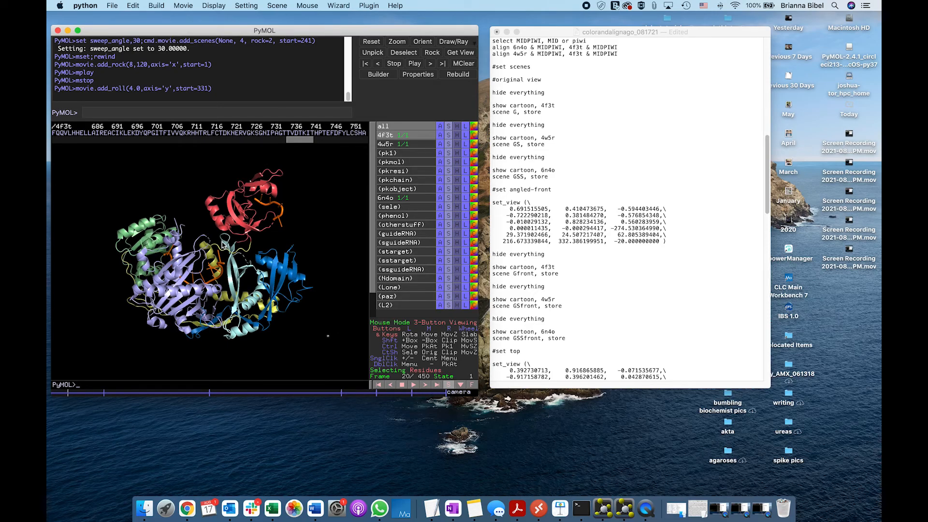
{"action": "left_click", "coordinate": [184, 6]}
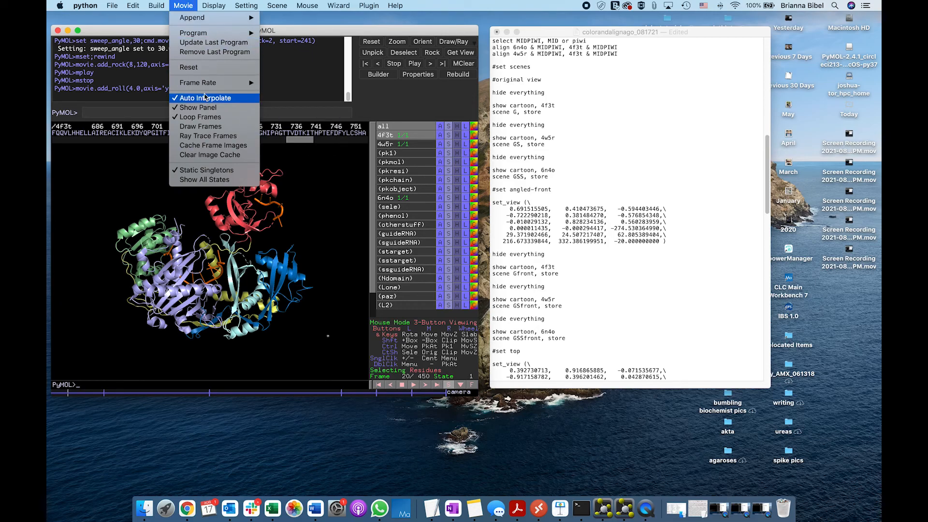
{"action": "left_click", "coordinate": [344, 206]}
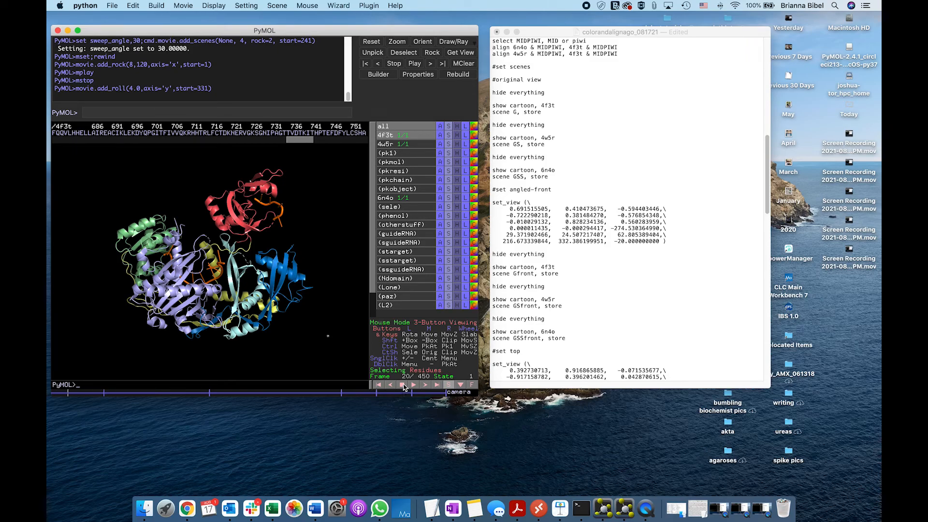
- Reset the movie to clear all programmed camera loops
{"action": "left_click", "coordinate": [256, 111]}
{"action": "left_click", "coordinate": [183, 5]}
{"action": "mouse_move", "coordinate": [157, 5]}
{"action": "left_click", "coordinate": [117, 113]}
{"action": "key", "text": "Return"}
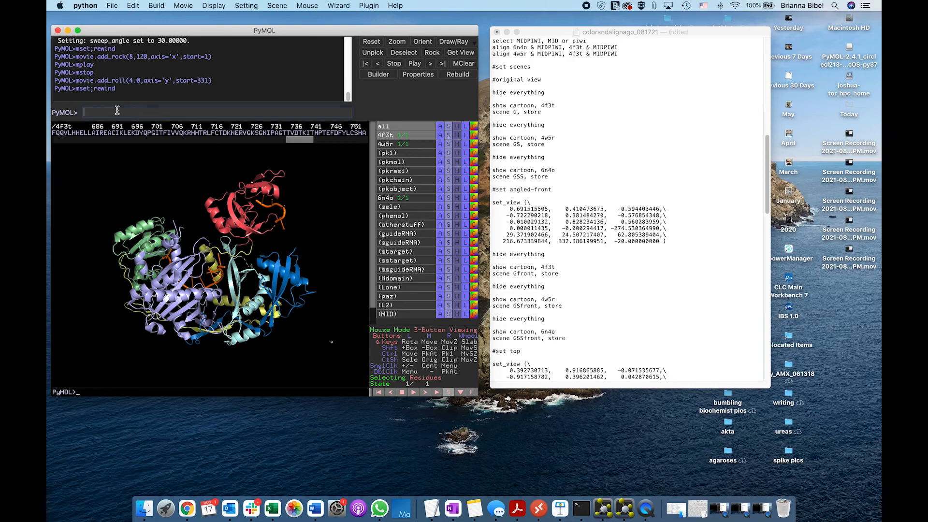
{"action": "left_click", "coordinate": [183, 6]}
{"action": "left_click", "coordinate": [207, 68]}
- Copy the first set_view matrix, directly below the fetch commands in the colorandalignago_081721 script, and run it in PyMOL
{"action": "scroll", "coordinate": [570, 203], "scroll_direction": "down", "scroll_amount": 5}
{"action": "scroll", "coordinate": [570, 203], "scroll_direction": "down", "scroll_amount": 1}
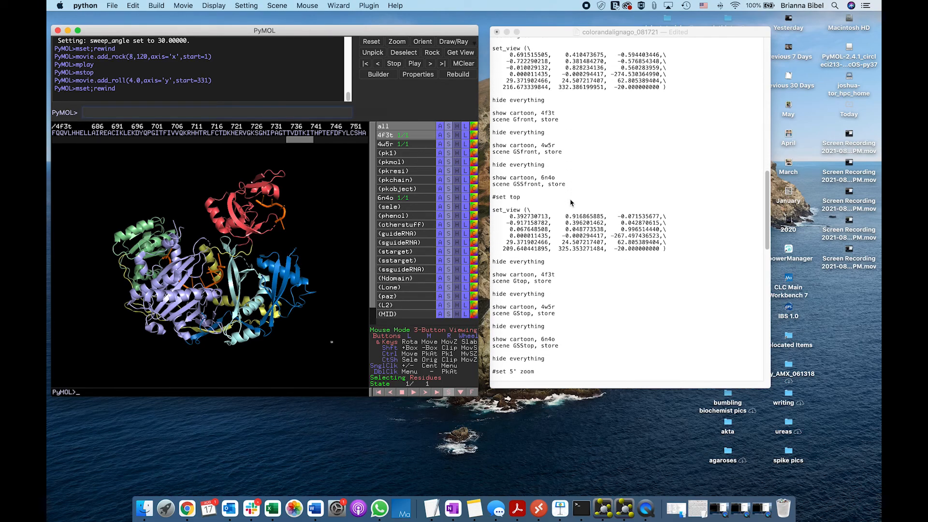
{"action": "scroll", "coordinate": [571, 203], "scroll_direction": "down", "scroll_amount": 3}
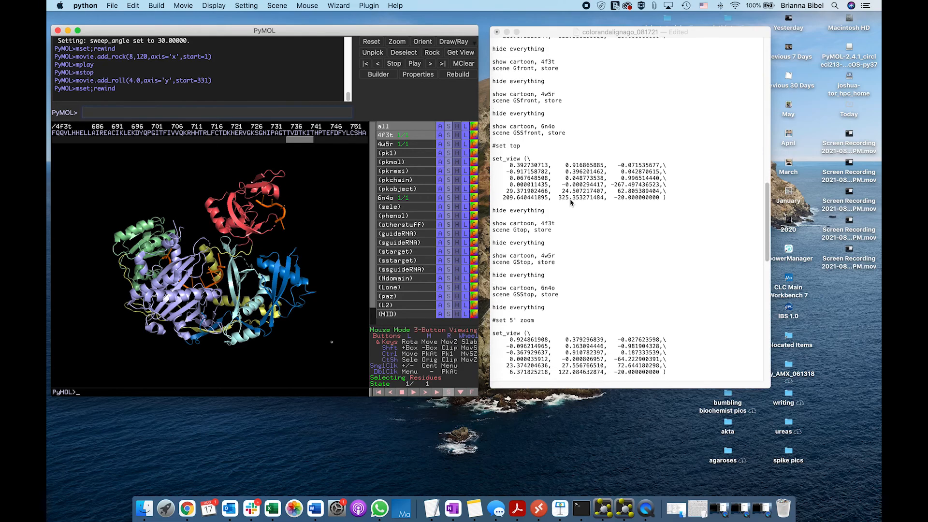
{"action": "left_click", "coordinate": [542, 167]}
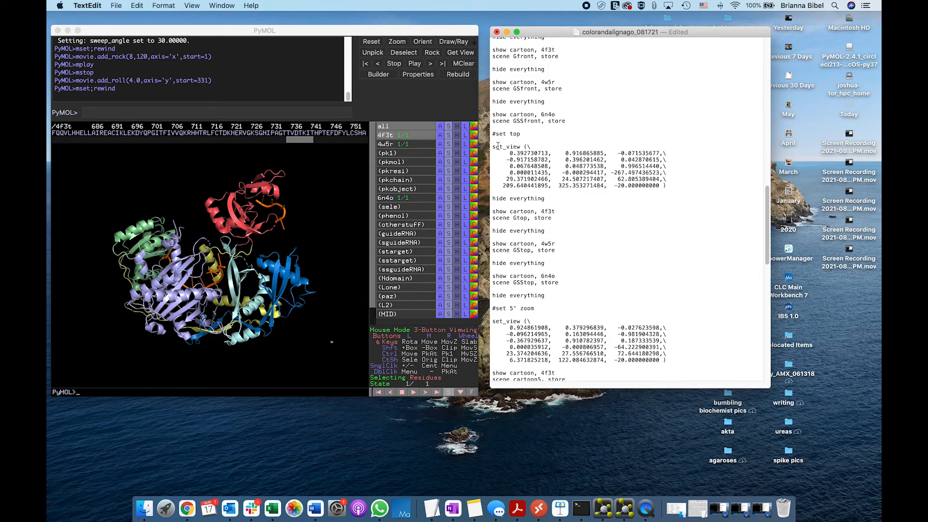
{"action": "left_click_drag", "start_coordinate": [493, 147], "coordinate": [670, 183]}
{"action": "left_click", "coordinate": [670, 184]}
{"action": "scroll", "coordinate": [494, 145], "scroll_direction": "up", "scroll_amount": 10}
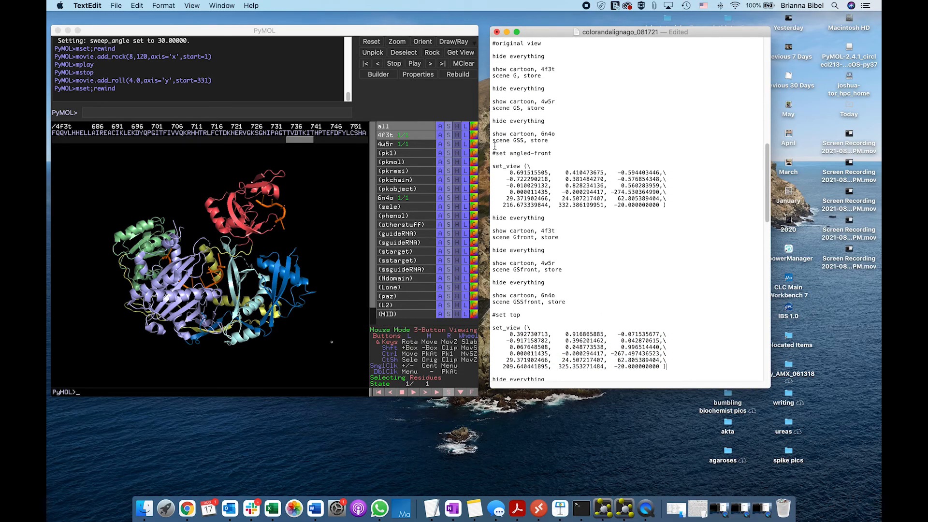
{"action": "scroll", "coordinate": [494, 146], "scroll_direction": "down", "scroll_amount": 10}
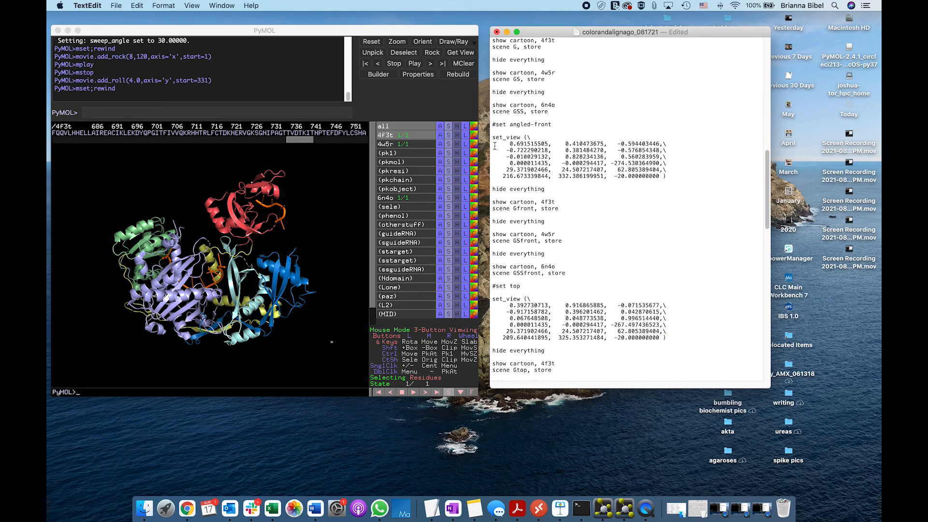
{"action": "scroll", "coordinate": [494, 146], "scroll_direction": "up", "scroll_amount": 15}
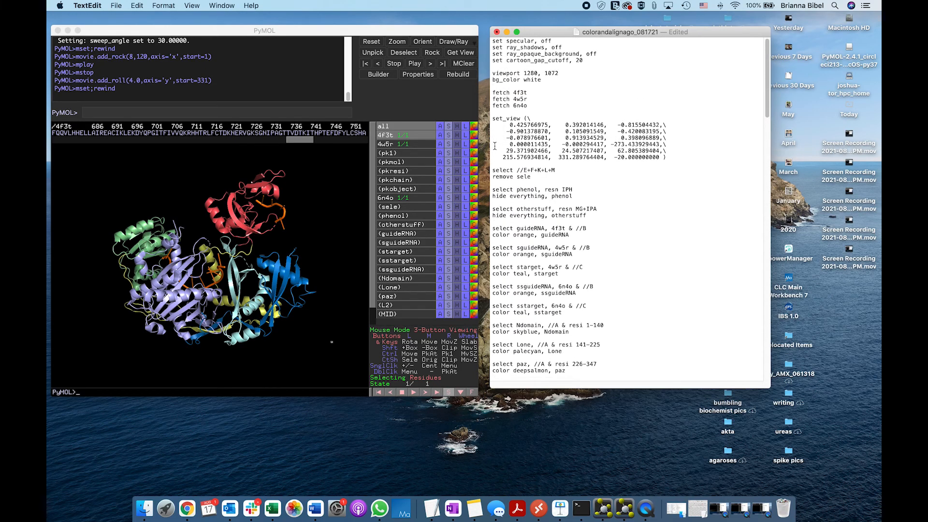
{"action": "left_click_drag", "start_coordinate": [492, 117], "coordinate": [690, 154]}
{"action": "key", "text": "super+c"}
{"action": "left_click", "coordinate": [326, 109]}
{"action": "key", "text": "super+v"}
{"action": "key", "text": "Return"}
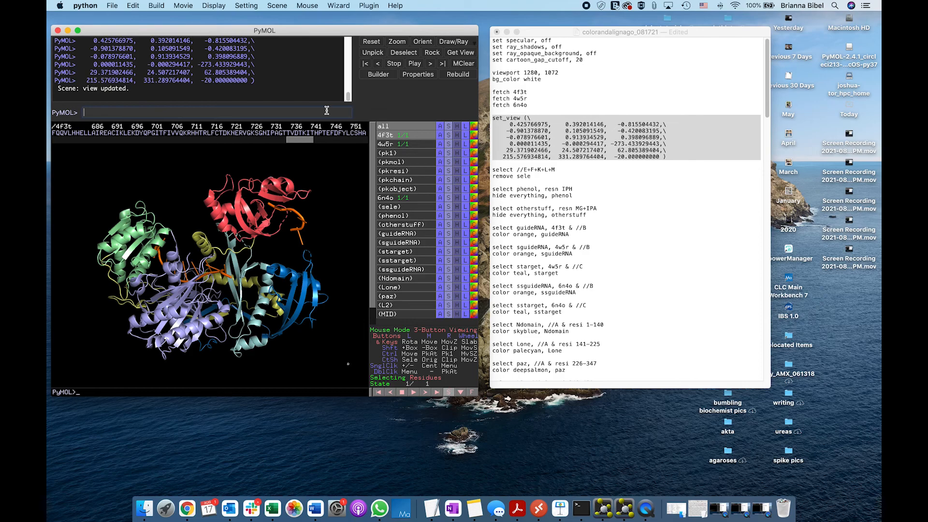
- Store the current view of 4f3t as scene G with the command "scene G, store"
{"action": "scroll", "coordinate": [666, 289], "scroll_direction": "down", "scroll_amount": 10}
{"action": "scroll", "coordinate": [666, 288], "scroll_direction": "down", "scroll_amount": 3}
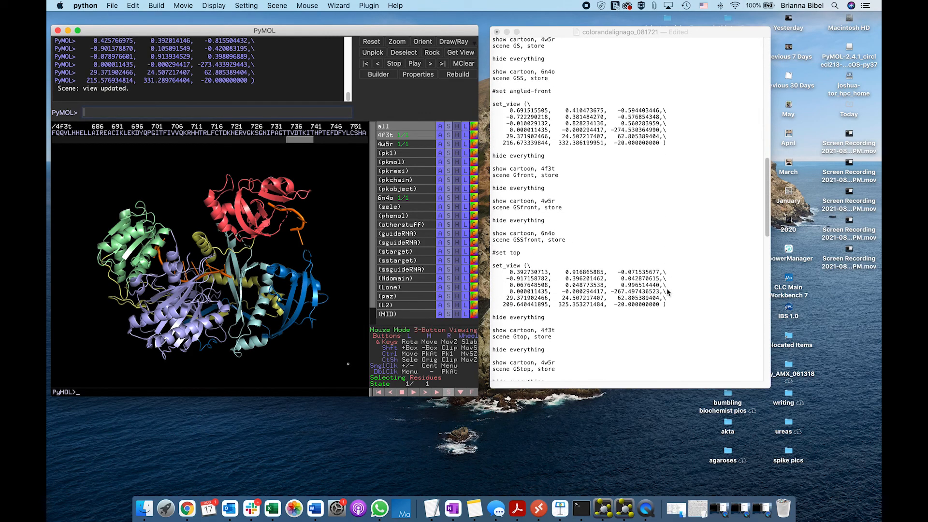
{"action": "scroll", "coordinate": [667, 290], "scroll_direction": "up", "scroll_amount": 2}
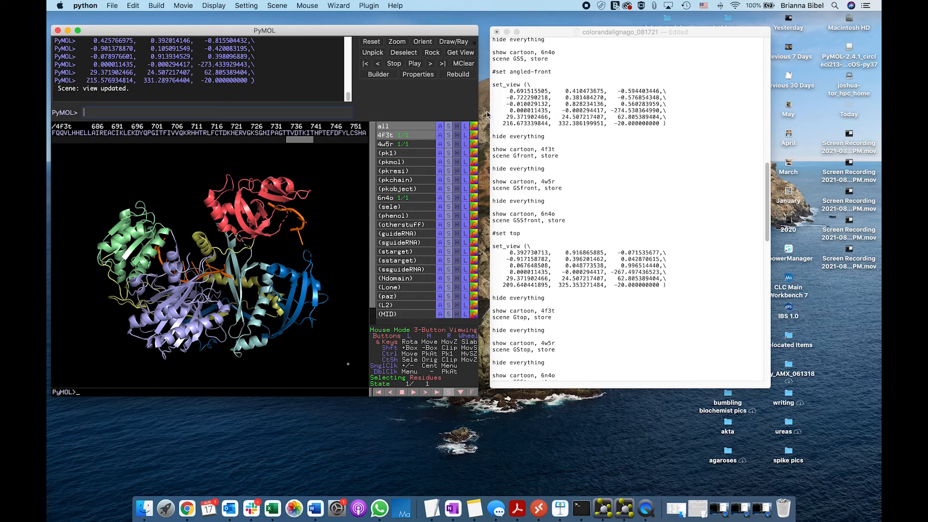
{"action": "scroll", "coordinate": [574, 98], "scroll_direction": "up", "scroll_amount": 15}
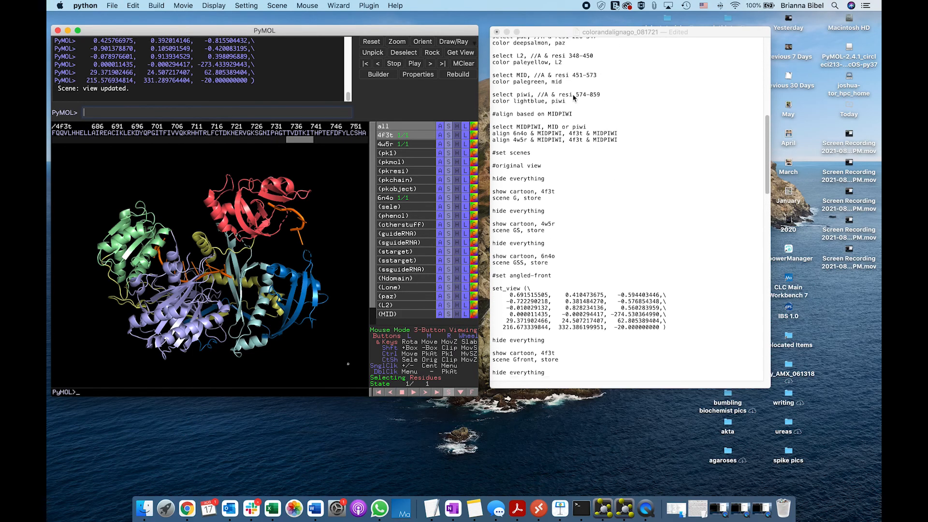
{"action": "scroll", "coordinate": [574, 97], "scroll_direction": "down", "scroll_amount": 5}
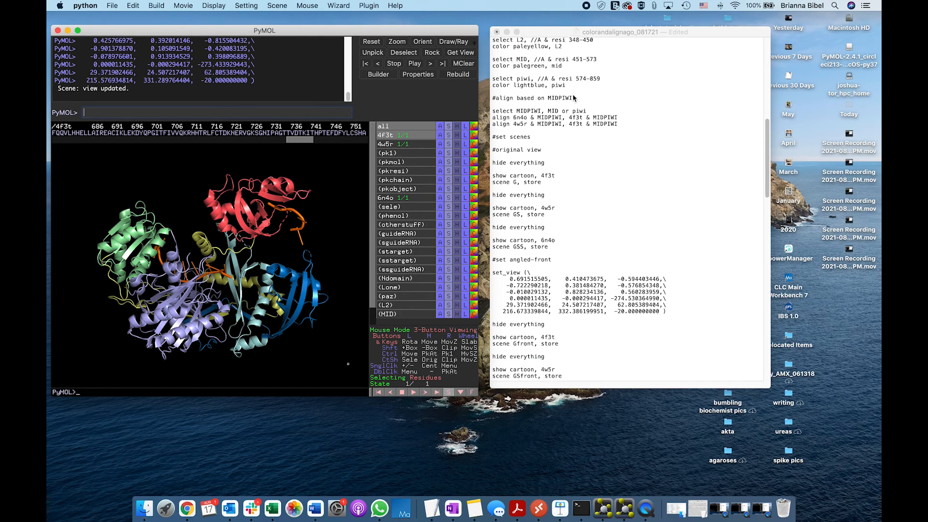
{"action": "left_click", "coordinate": [545, 148]}
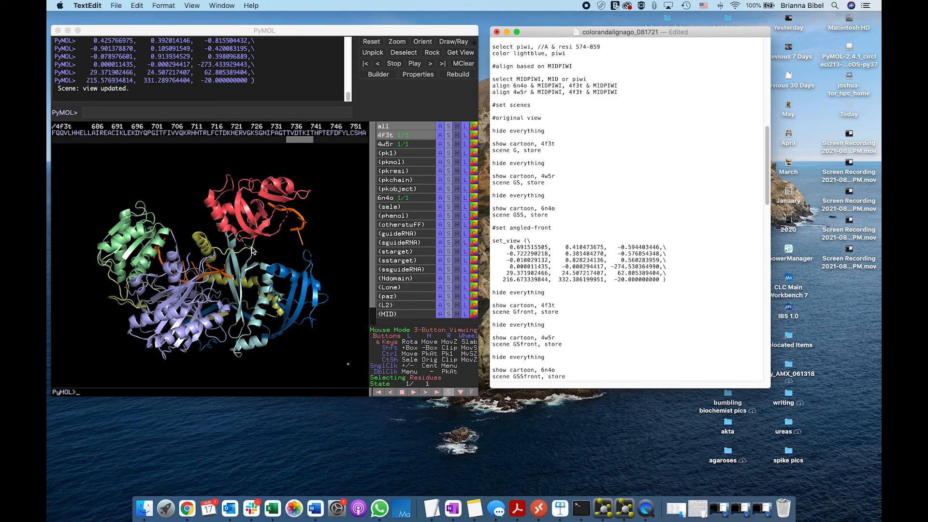
{"action": "left_click", "coordinate": [245, 111]}
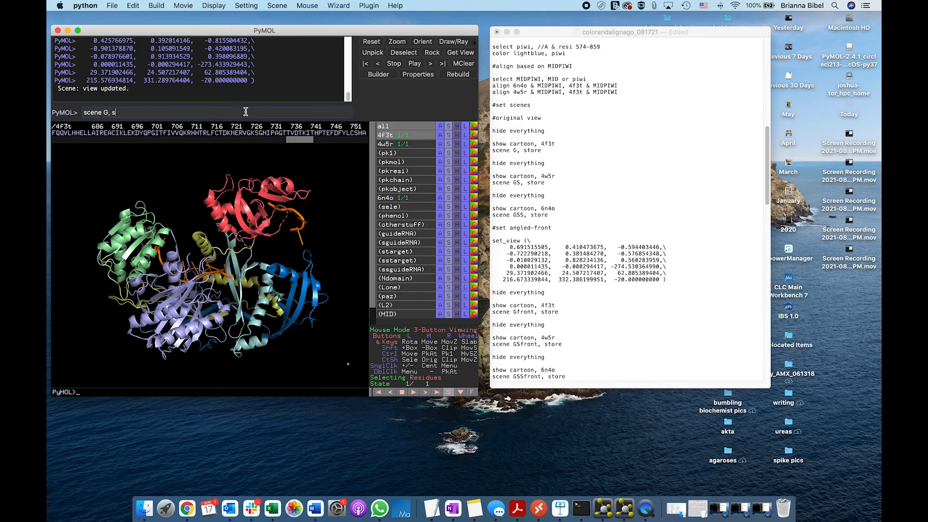
{"action": "type", "text": "scene G, store"}
{"action": "key", "text": "Return"}
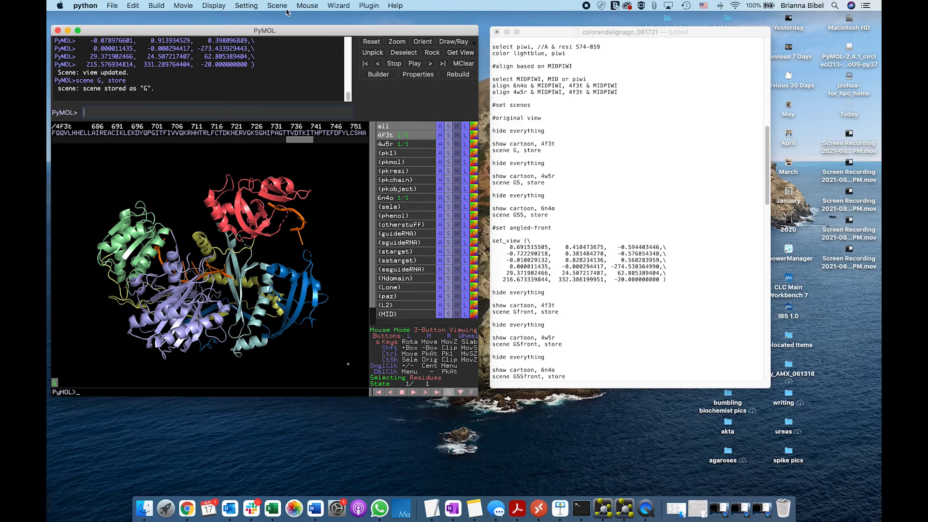
{"action": "left_click", "coordinate": [186, 6]}
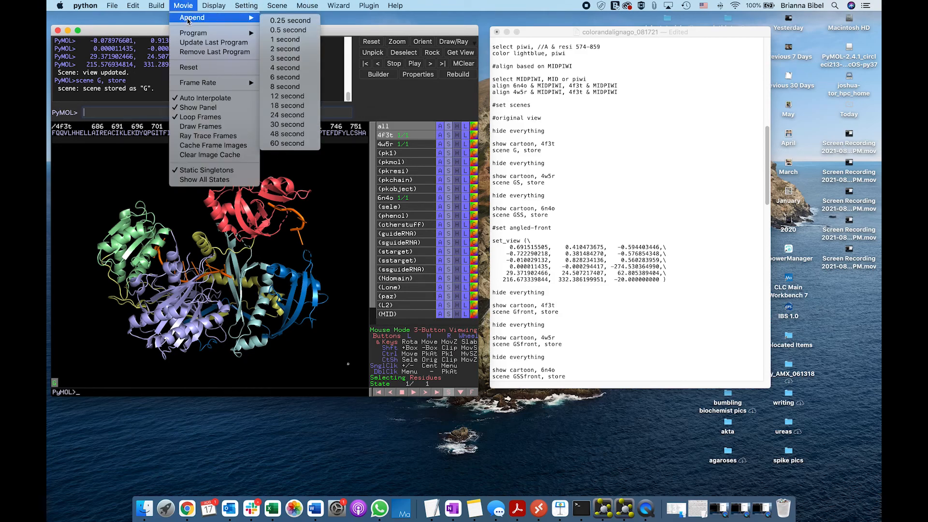
{"action": "mouse_move", "coordinate": [190, 38]}
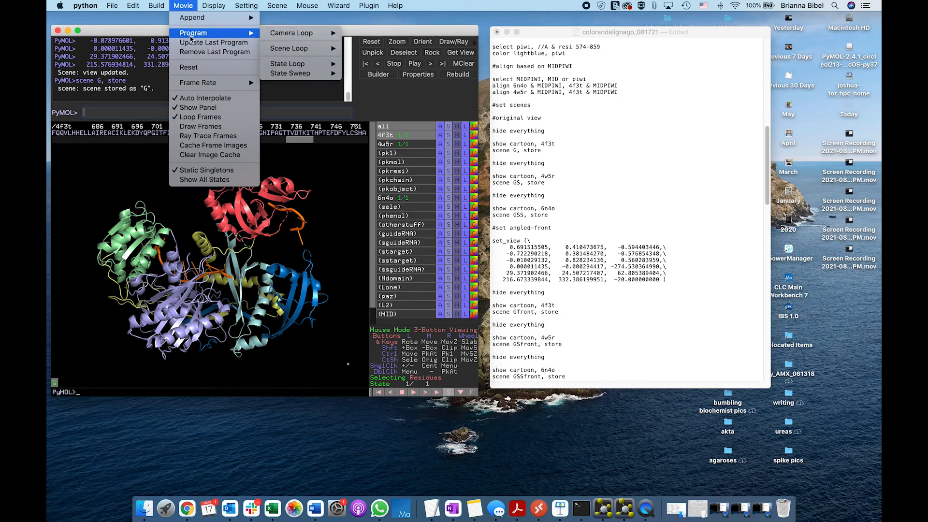
{"action": "mouse_move", "coordinate": [277, 5]}
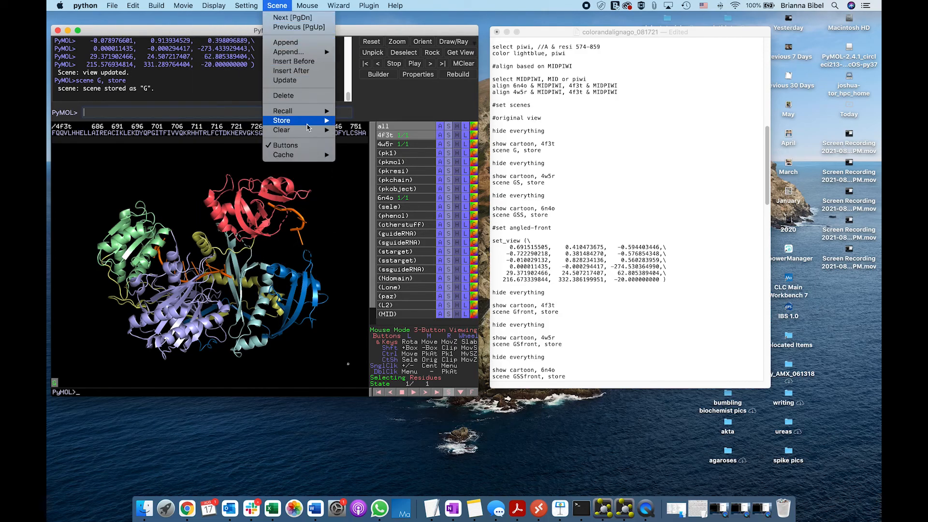
{"action": "mouse_move", "coordinate": [313, 122]}
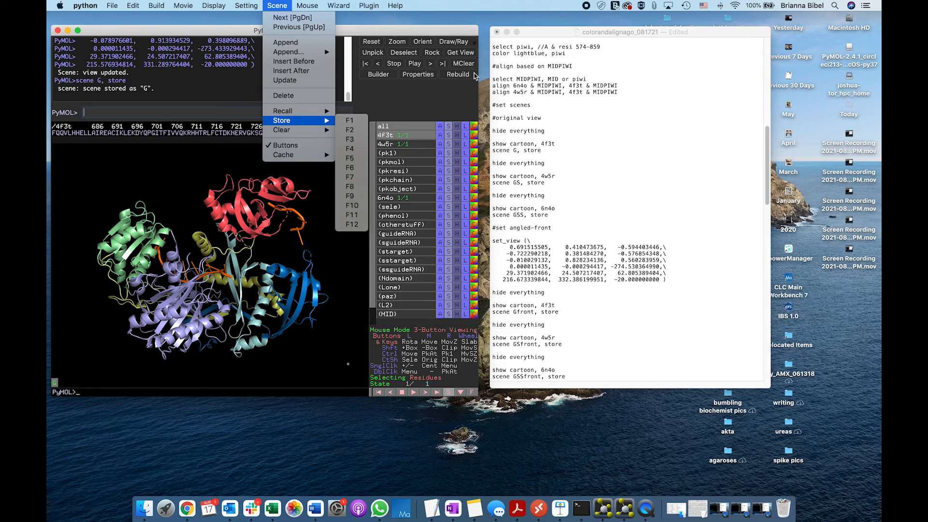
{"action": "left_click", "coordinate": [332, 200]}
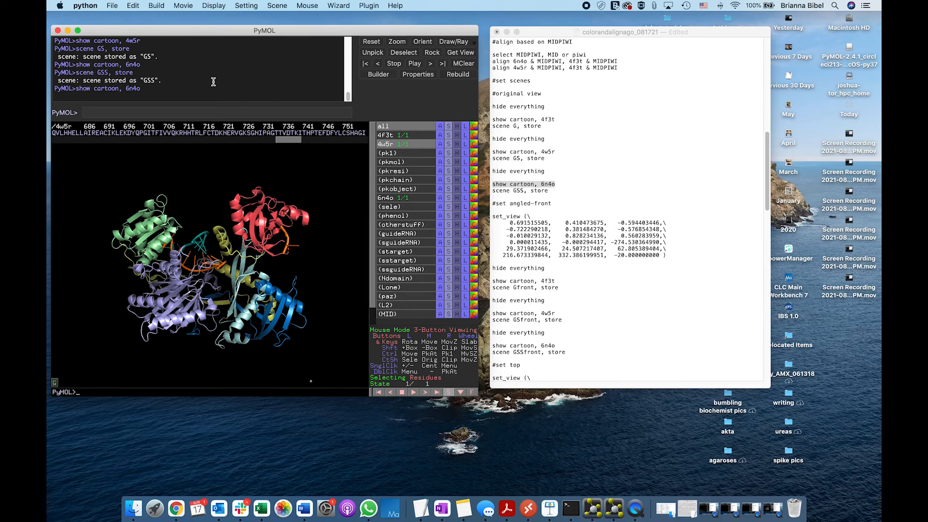
- Display 4f3t instead of 4w5r and recall scene G
{"action": "left_click", "coordinate": [398, 144]}
{"action": "left_click", "coordinate": [397, 137]}
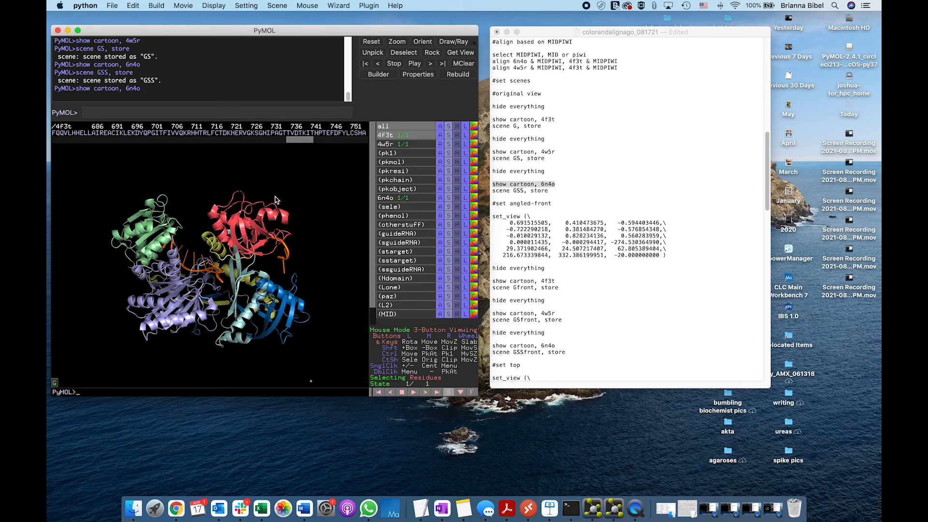
{"action": "left_click", "coordinate": [53, 384]}
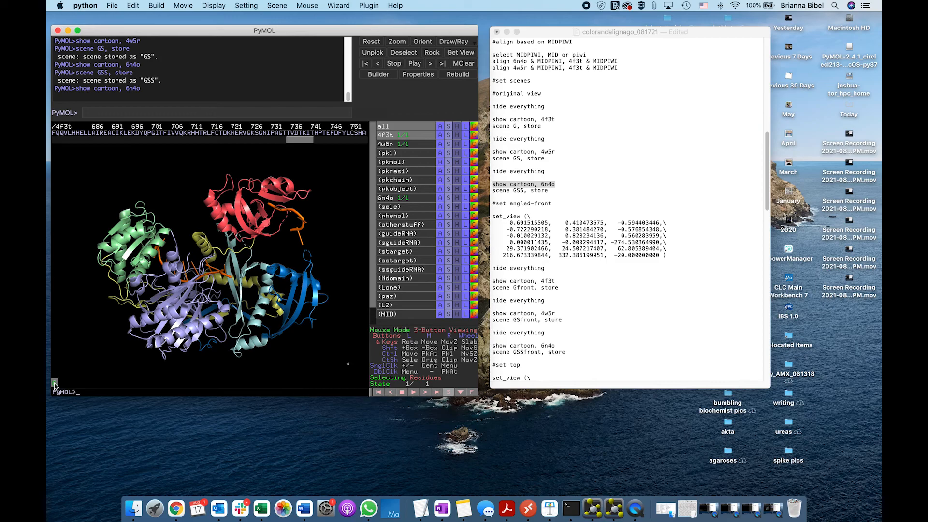
- Display only 4w5r in place of 4f3t and store it as scene GS with "scene GS, store"
{"action": "left_click", "coordinate": [395, 146]}
{"action": "left_click", "coordinate": [396, 136]}
{"action": "left_click", "coordinate": [231, 110]}
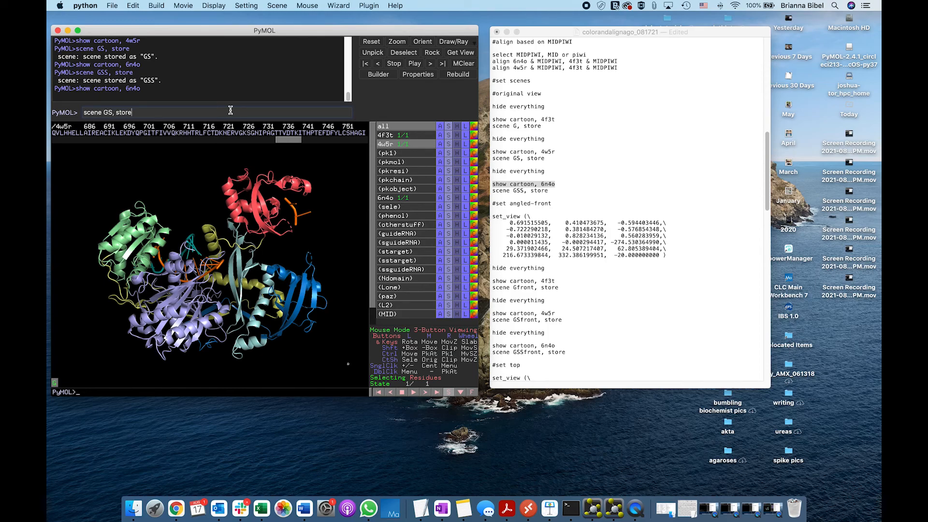
{"action": "key", "text": "Return"}
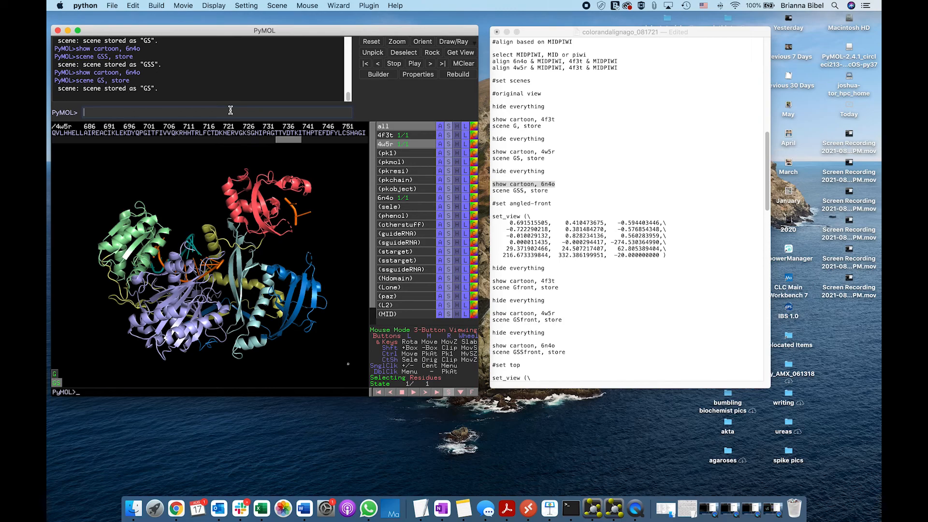
- Display only 6n4o in place of 4w5r and store it as scene GSS with "scene GSS, store"
{"action": "left_click", "coordinate": [405, 147]}
{"action": "left_click", "coordinate": [403, 197]}
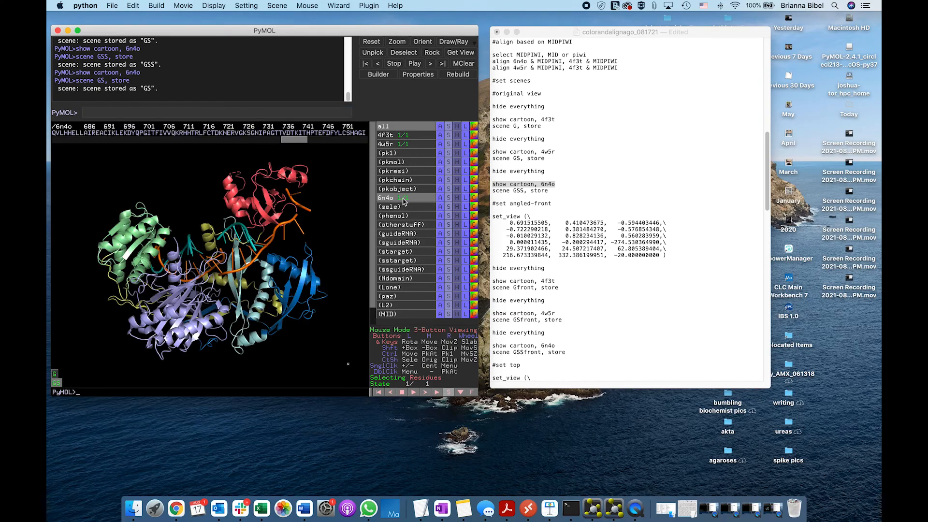
{"action": "key", "text": "Up"}
{"action": "type", "text": "S"}
{"action": "key", "text": "Return"}
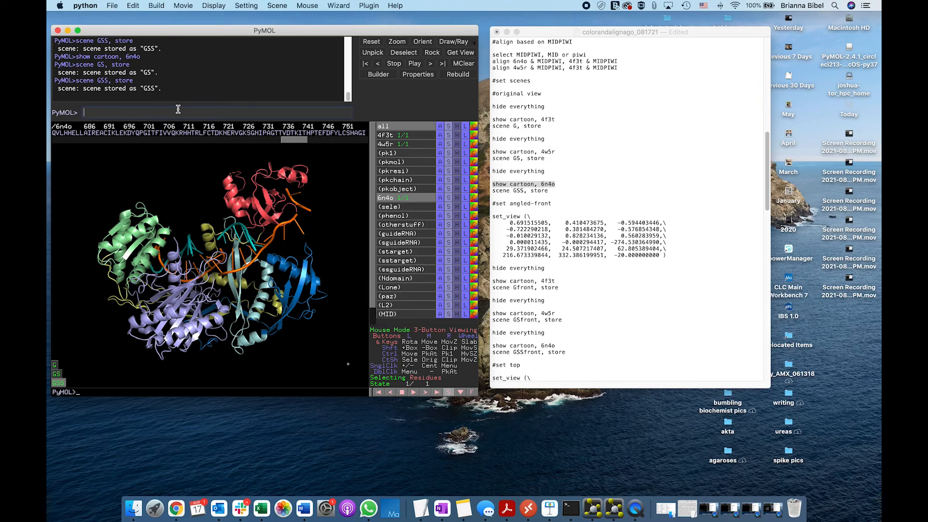
- Rotate the 6n4o structure to a new orientation and capture its view matrix with Get View
{"action": "scroll", "coordinate": [546, 195], "scroll_direction": "down", "scroll_amount": 4}
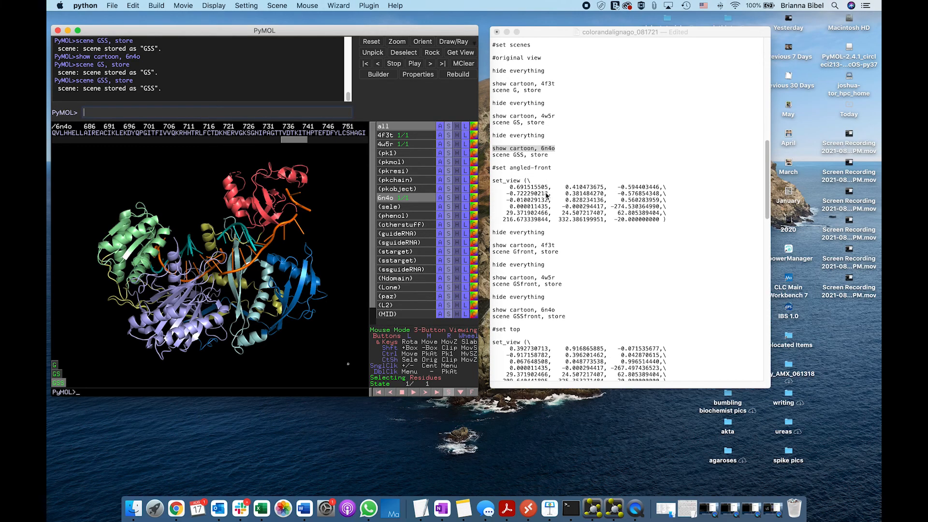
{"action": "left_click", "coordinate": [514, 170]}
{"action": "left_click_drag", "start_coordinate": [492, 158], "coordinate": [671, 198]}
{"action": "left_click_drag", "start_coordinate": [353, 215], "coordinate": [250, 248]}
{"action": "left_click", "coordinate": [608, 185]}
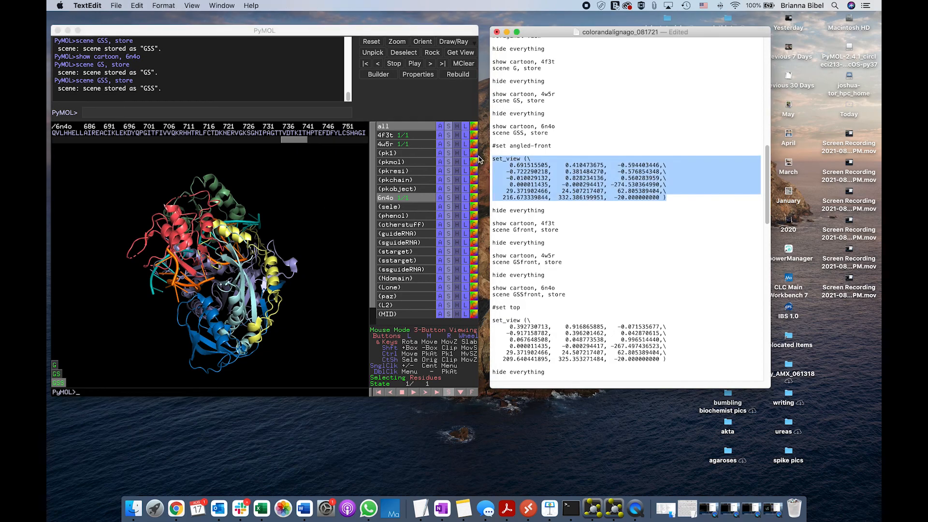
{"action": "left_click", "coordinate": [540, 163]}
{"action": "left_click_drag", "start_coordinate": [243, 227], "coordinate": [247, 204]}
{"action": "left_click", "coordinate": [460, 54]}
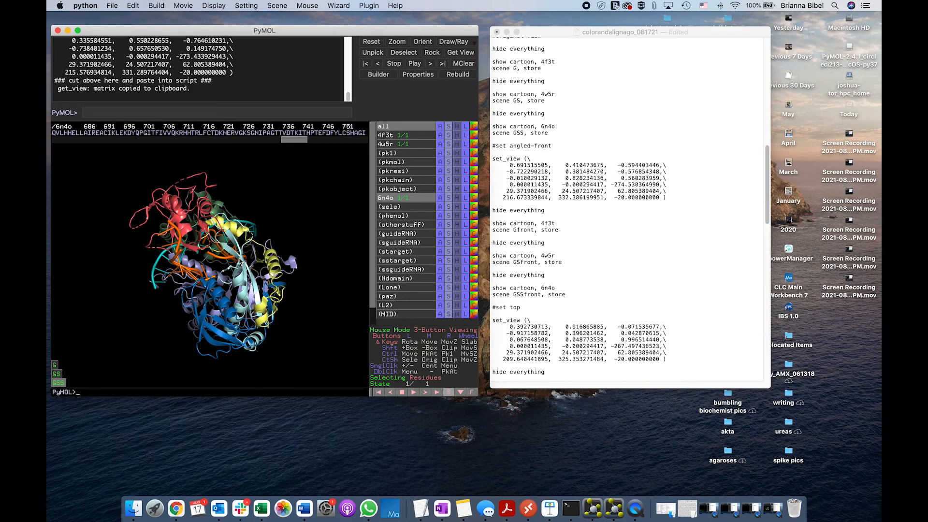
- Rotate the structure away and restore the captured orientation by running the copied set_view matrix
{"action": "left_click_drag", "start_coordinate": [166, 293], "coordinate": [308, 271]}
{"action": "left_click", "coordinate": [291, 113]}
{"action": "key", "text": "super+v"}
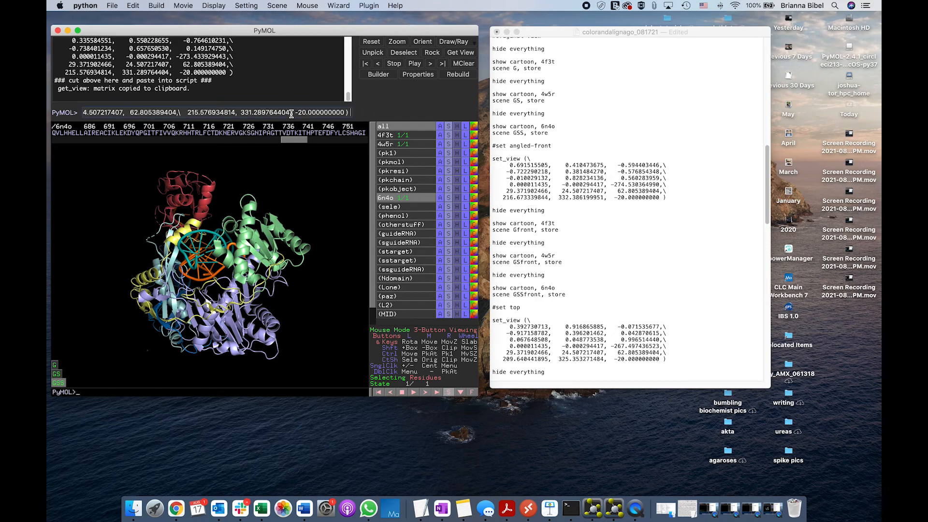
{"action": "key", "text": "Return"}
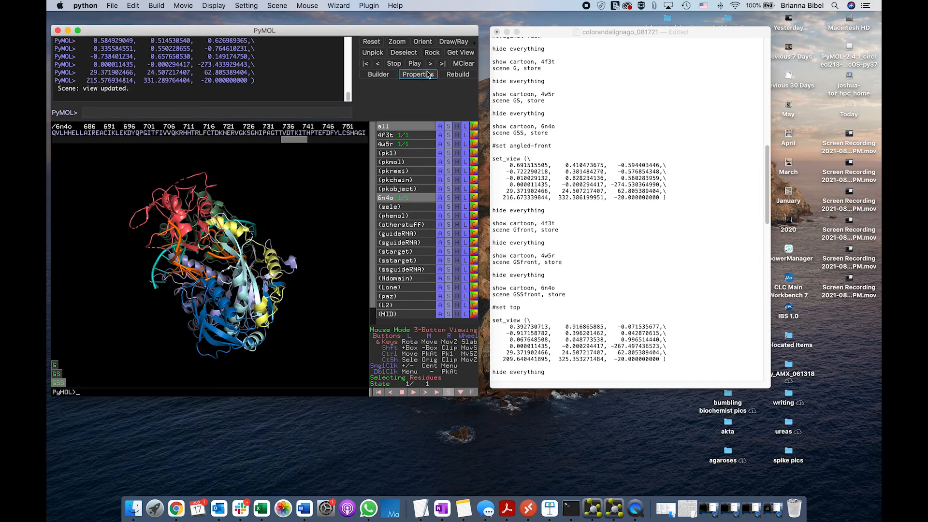
- Capture the view matrix of another orientation, rotate the structure away, and restore it from the copied matrix
{"action": "left_click_drag", "start_coordinate": [284, 243], "coordinate": [252, 279]}
{"action": "left_click", "coordinate": [461, 52]}
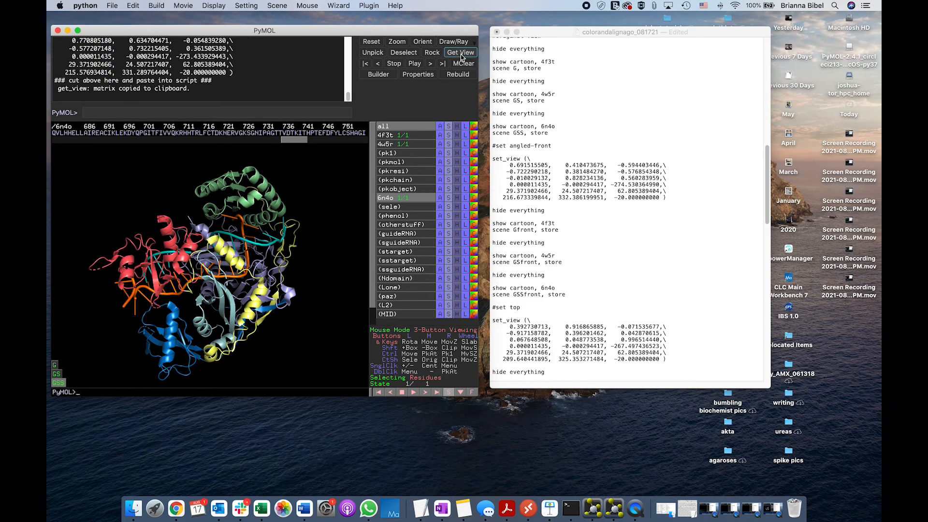
{"action": "left_click_drag", "start_coordinate": [186, 306], "coordinate": [281, 247]}
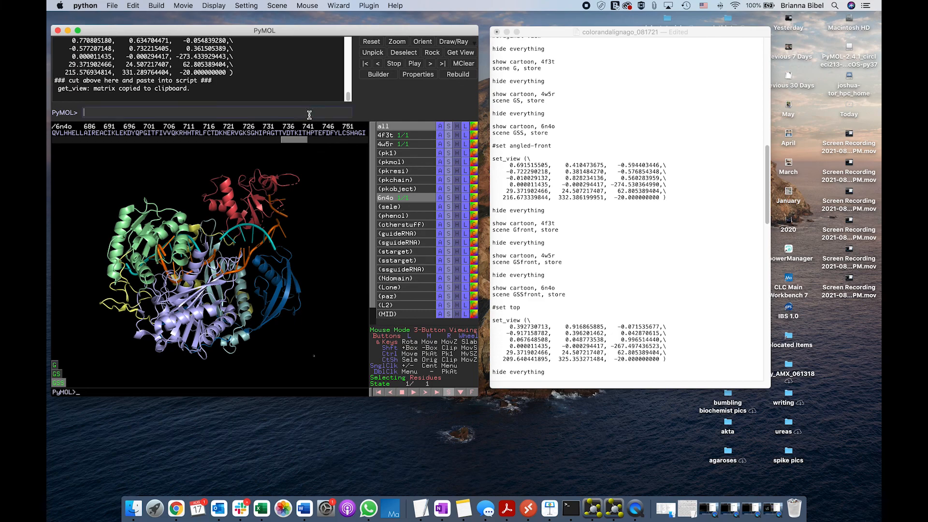
{"action": "left_click", "coordinate": [309, 112]}
{"action": "key", "text": "super+v"}
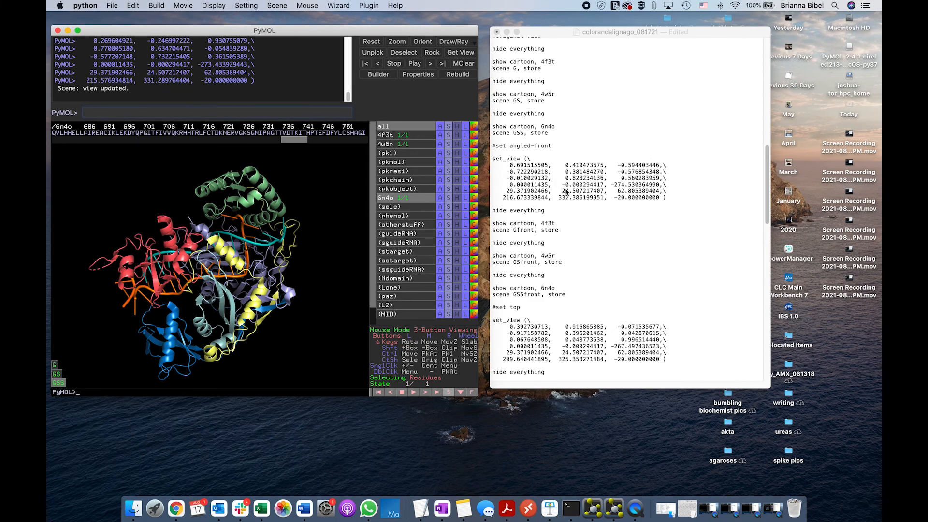
- Apply the angled-front orientation by copying the script's "#set angled-front" set_view matrix and running it in PyMOL
{"action": "left_click", "coordinate": [544, 165]}
{"action": "left_click_drag", "start_coordinate": [492, 158], "coordinate": [667, 198]}
{"action": "key", "text": "super+c"}
{"action": "left_click", "coordinate": [286, 112]}
{"action": "key", "text": "super+v"}
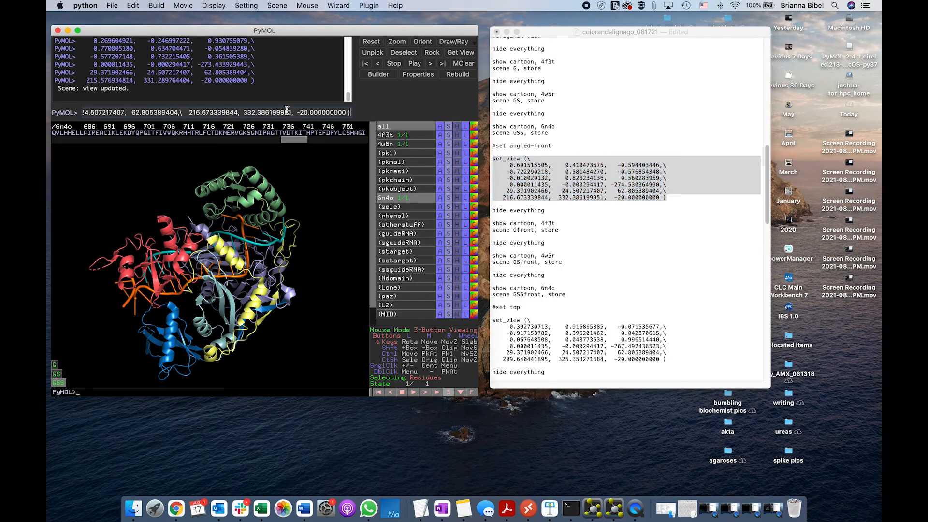
{"action": "key", "text": "Return"}
- Run the script's angled-front block to store scenes Gfront, GSfront and GSSfront for 4f3t, 4w5r and 6n4o
{"action": "scroll", "coordinate": [572, 147], "scroll_direction": "down", "scroll_amount": 4}
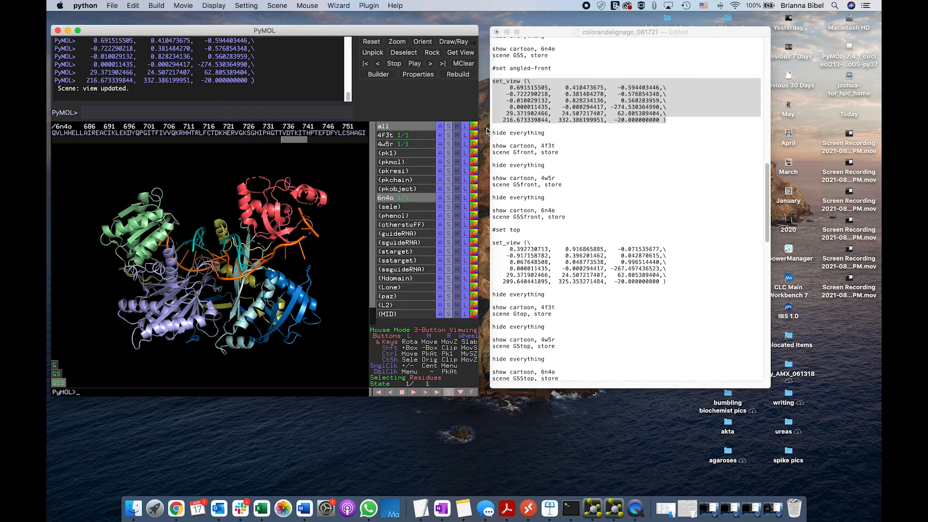
{"action": "left_click", "coordinate": [506, 126]}
{"action": "left_click_drag", "start_coordinate": [491, 131], "coordinate": [573, 217]}
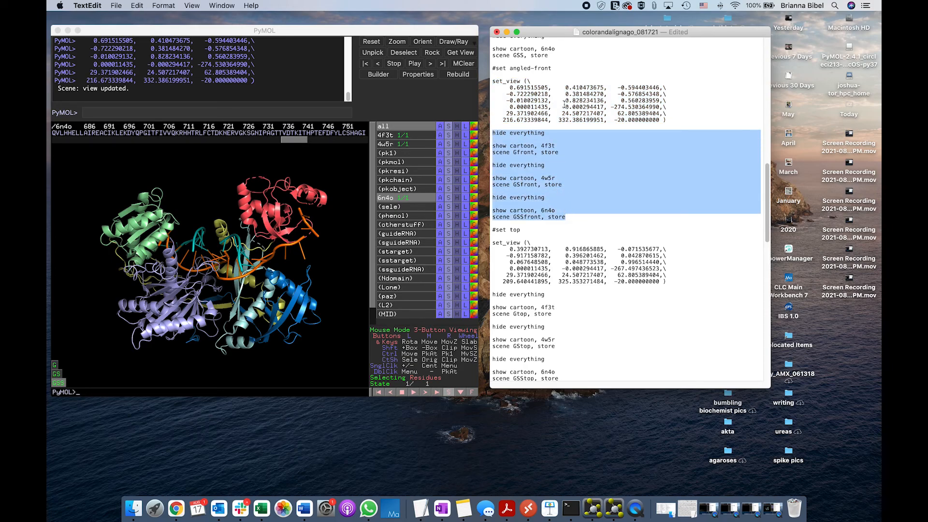
{"action": "left_click", "coordinate": [319, 112]}
{"action": "key", "text": "super+v"}
{"action": "key", "text": "Return"}
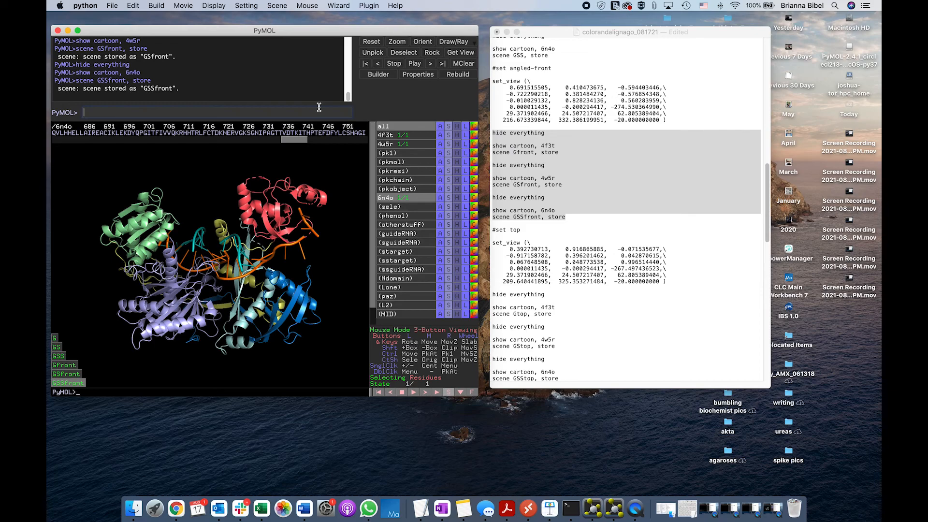
- Recall scenes GSfront and GSSfront to check them, and toggle the visibility of 4w5r in GSfront
{"action": "left_click", "coordinate": [72, 375]}
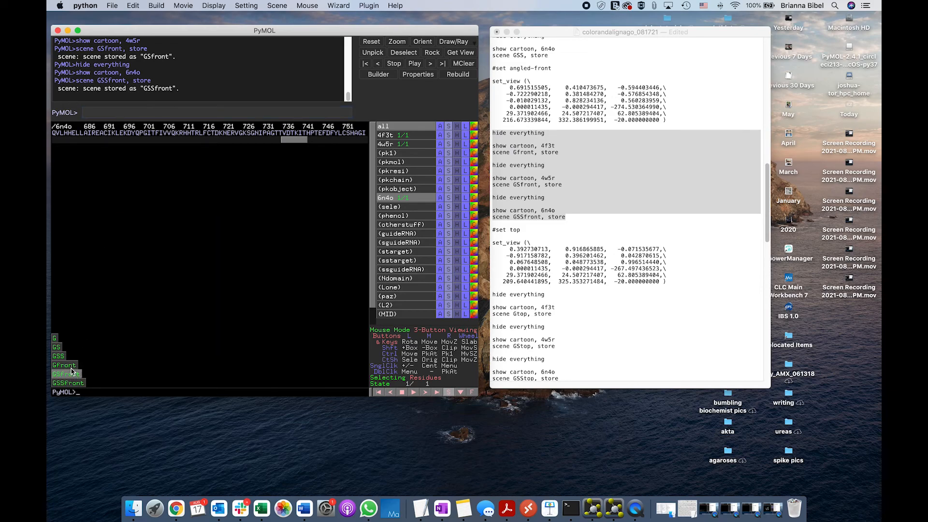
{"action": "left_click", "coordinate": [68, 383]}
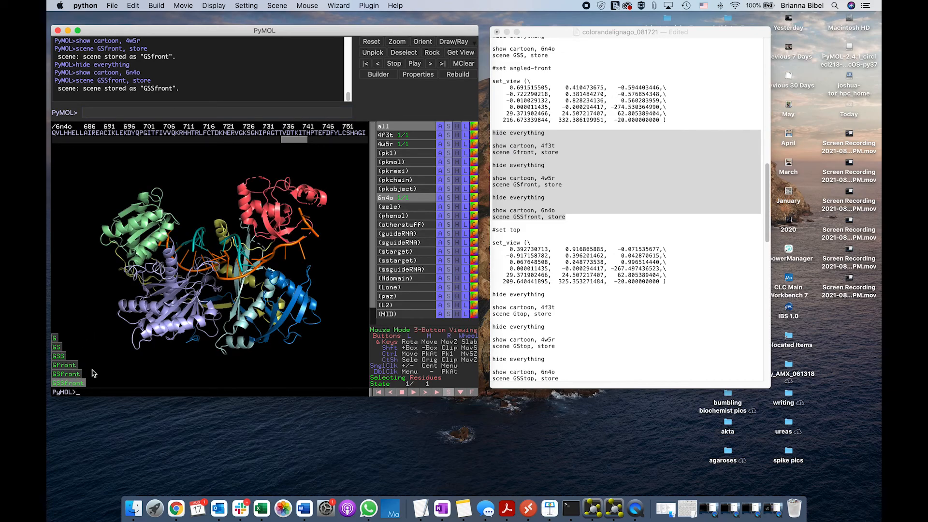
{"action": "left_click", "coordinate": [72, 375]}
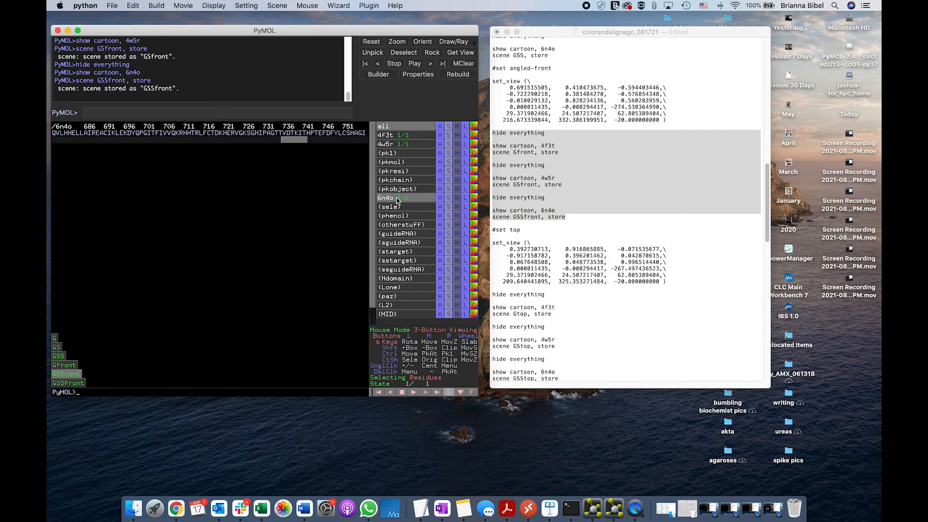
{"action": "left_click", "coordinate": [393, 143]}
{"action": "left_click", "coordinate": [392, 142]}
{"action": "left_click", "coordinate": [392, 141]}
{"action": "left_click", "coordinate": [393, 141]}
{"action": "left_click", "coordinate": [390, 146]}
{"action": "left_click", "coordinate": [389, 146]}
- Review the script's front-scene commands and compare scenes GSSfront and GSfront again
{"action": "left_click", "coordinate": [603, 210]}
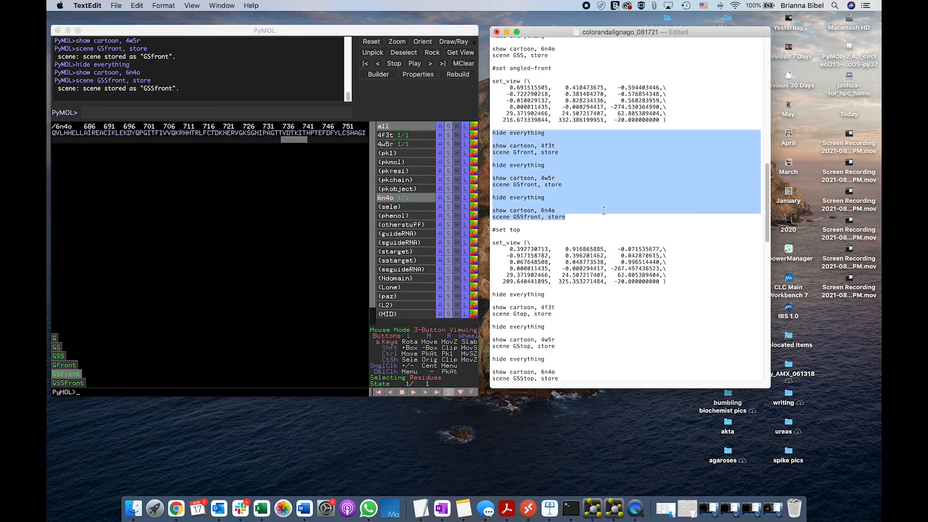
{"action": "scroll", "coordinate": [603, 209], "scroll_direction": "up", "scroll_amount": 2}
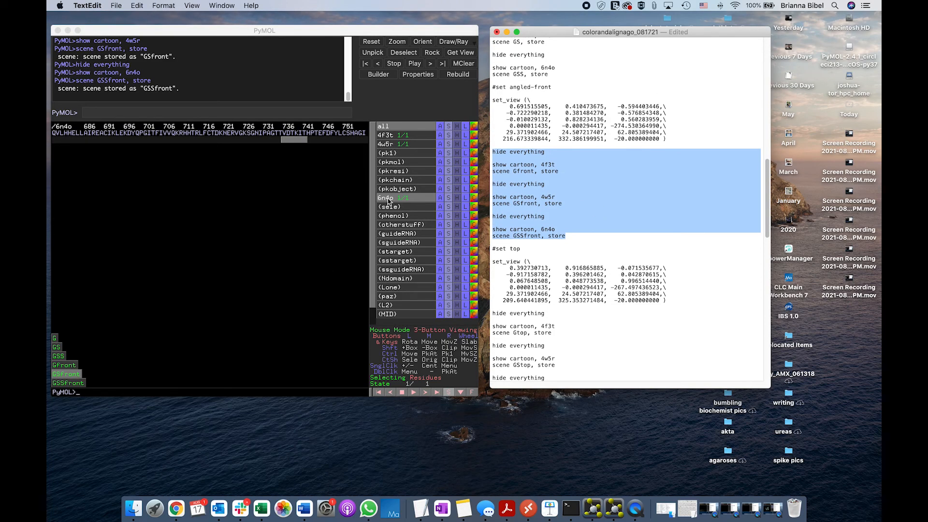
{"action": "left_click", "coordinate": [242, 315]}
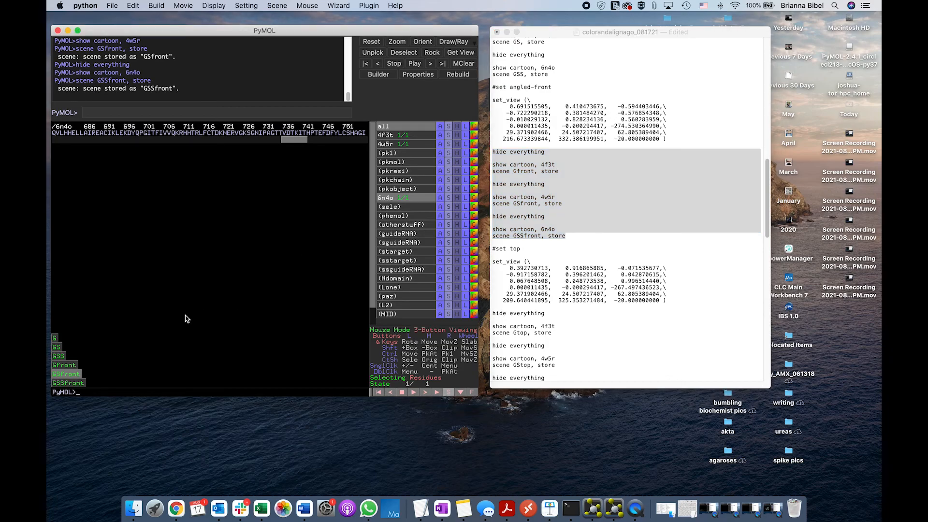
{"action": "left_click", "coordinate": [72, 376]}
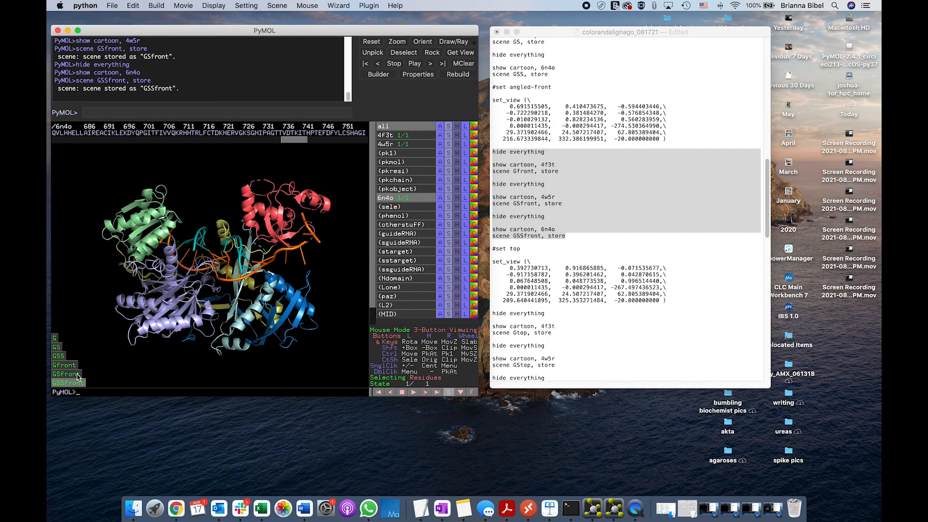
{"action": "left_click", "coordinate": [78, 376]}
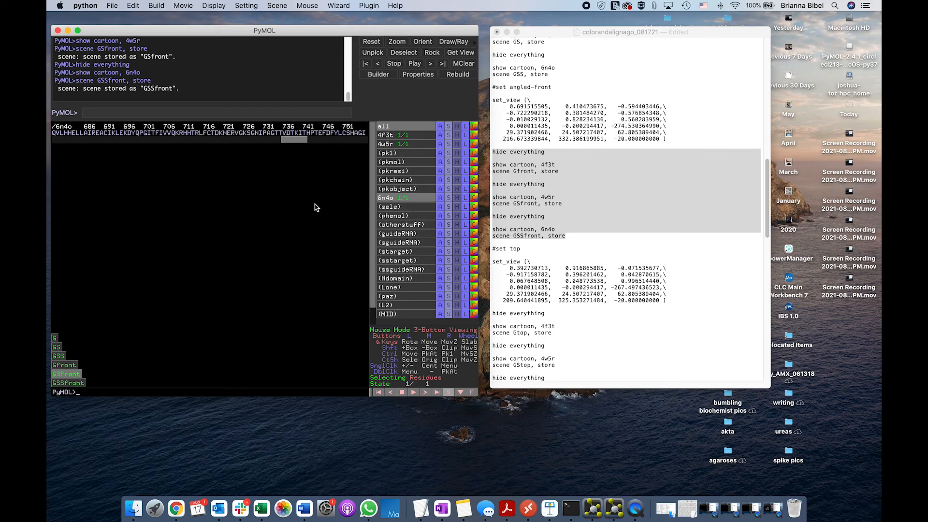
- Enable 4w5r in place of 6n4o in scene GSfront and display it with "show cartoon, 4w5r"
{"action": "left_click_drag", "start_coordinate": [373, 185], "coordinate": [371, 131]}
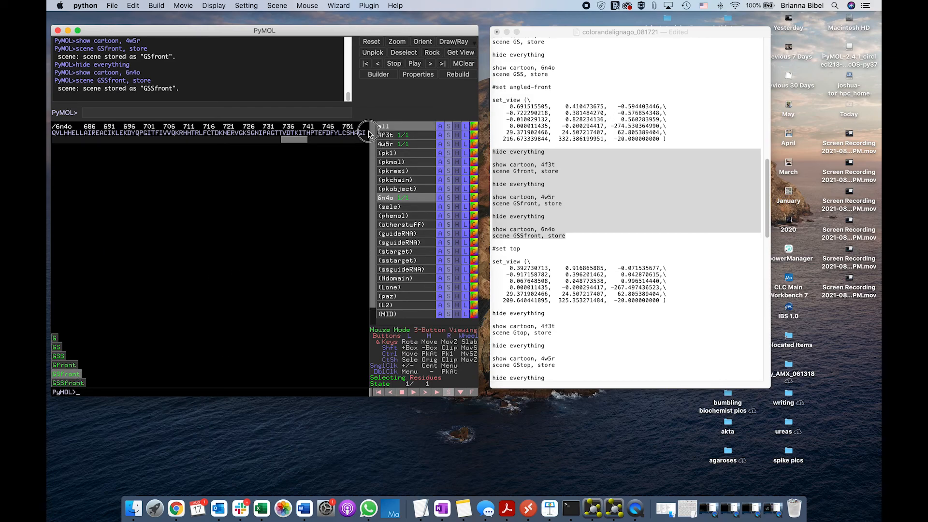
{"action": "left_click", "coordinate": [405, 144]}
{"action": "left_click", "coordinate": [394, 198]}
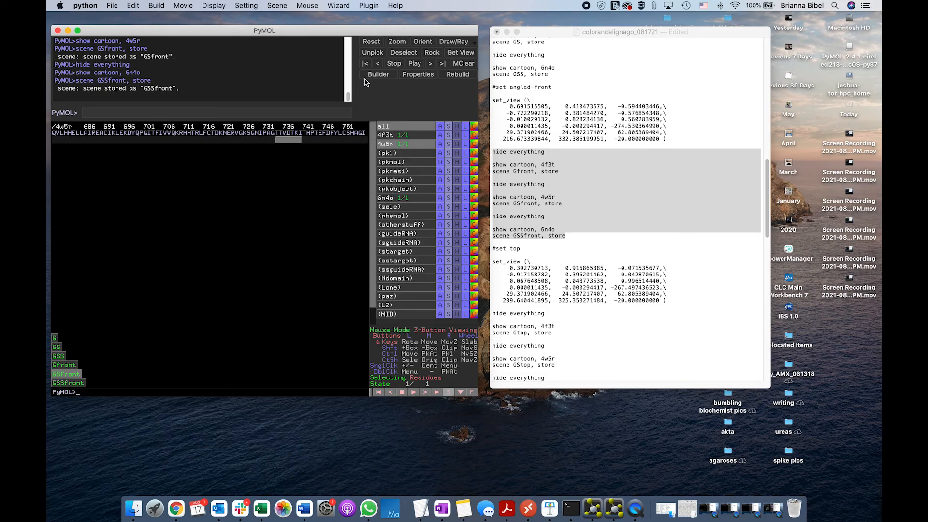
{"action": "left_click", "coordinate": [325, 111]}
{"action": "type", "text": "a"}
{"action": "type", "text": "too"}
{"action": "key", "text": "Return"}
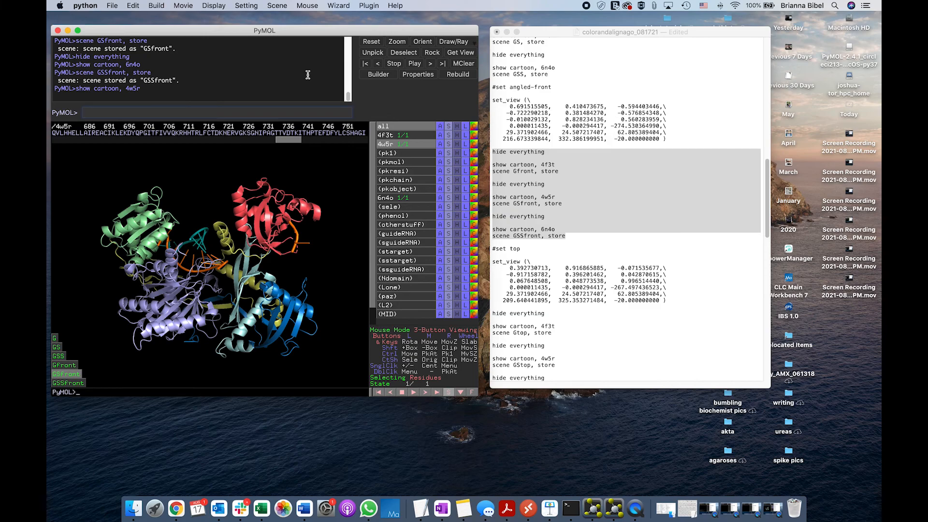
- Update scene GSfront with the displayed 4w5r structure using the command "scene auto, store"
{"action": "left_click", "coordinate": [608, 165]}
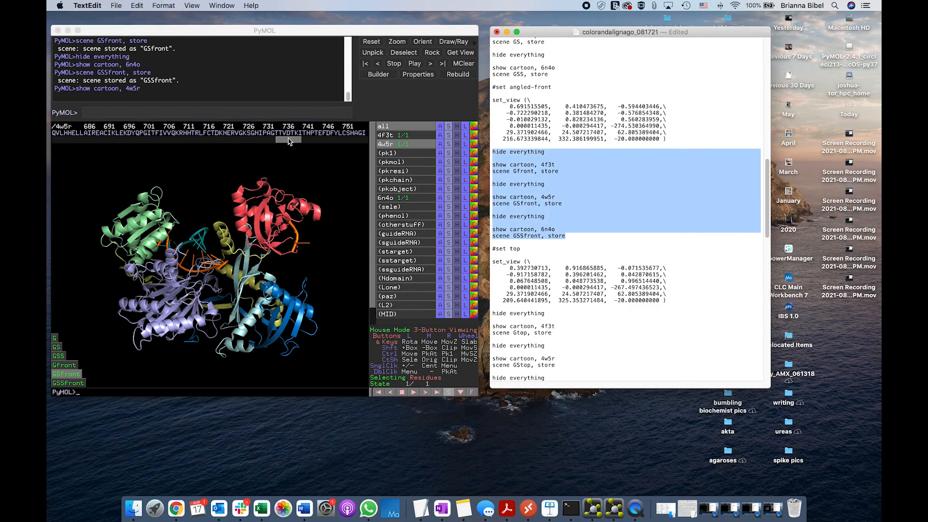
{"action": "left_click", "coordinate": [275, 113]}
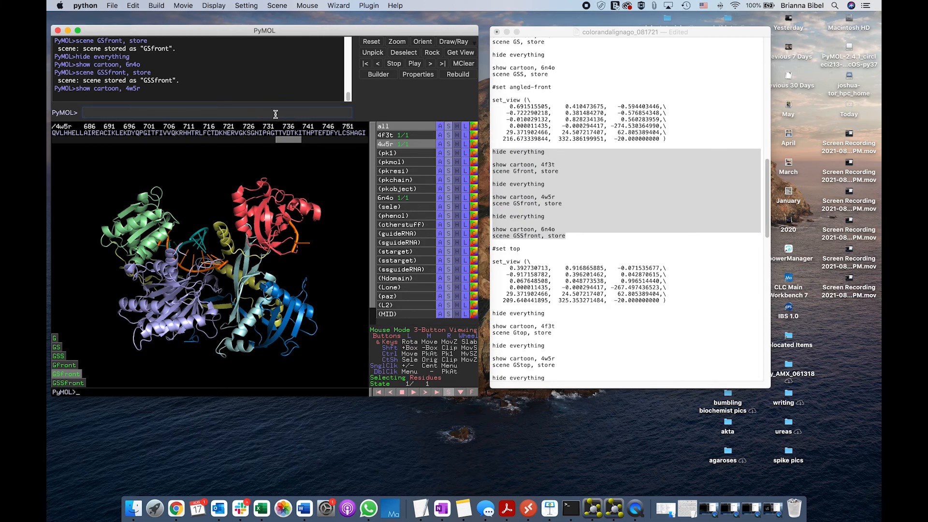
{"action": "type", "text": "scene auto, store"}
{"action": "key", "text": "Return"}
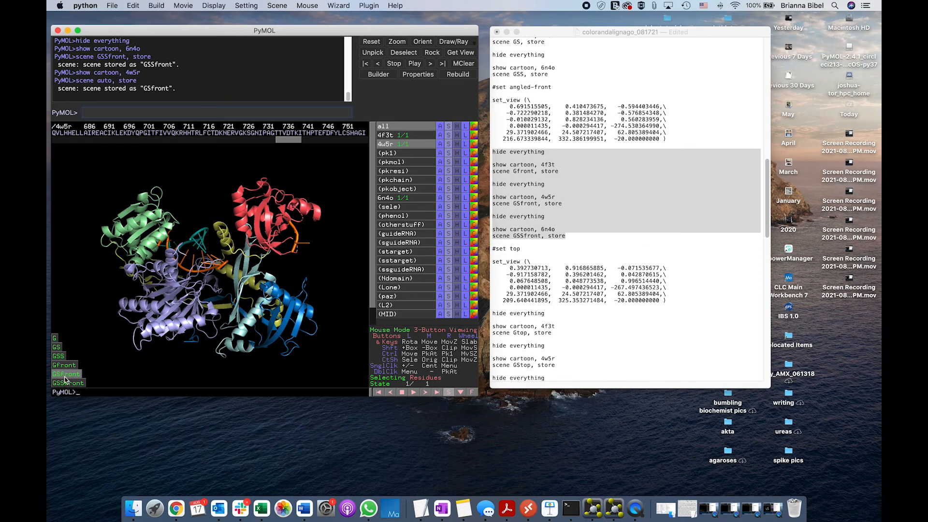
{"action": "left_click", "coordinate": [246, 5]}
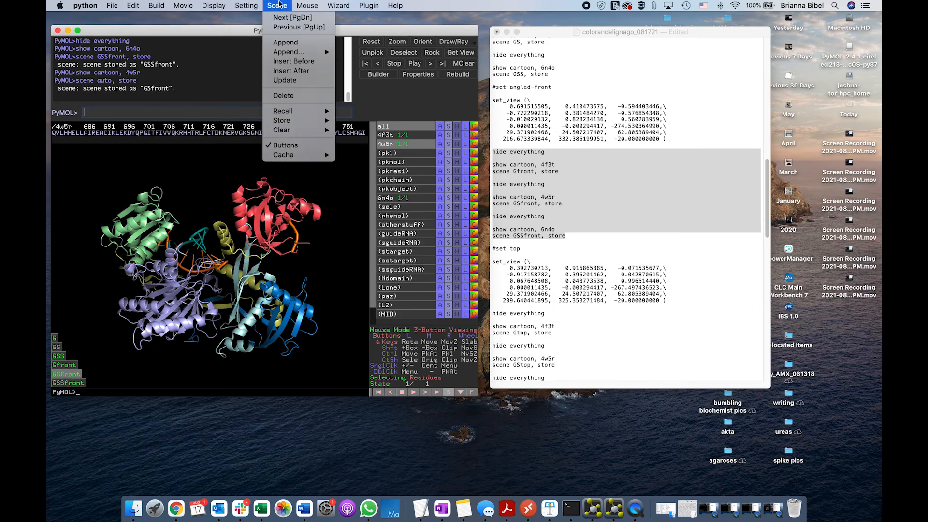
{"action": "left_click", "coordinate": [99, 371]}
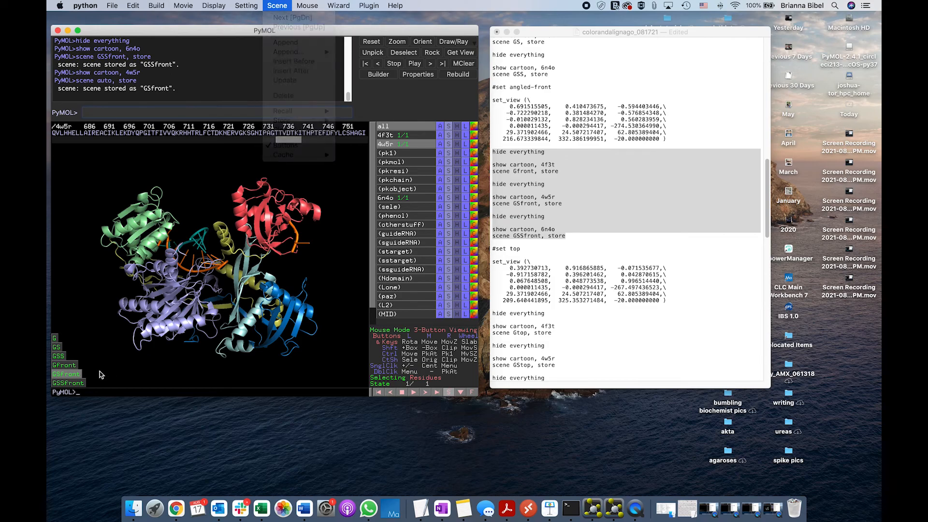
- Recall scene Gfront, enable 4f3t in place of 6n4o, and display it with "show cartoon, 4f3t"
{"action": "left_click", "coordinate": [67, 366]}
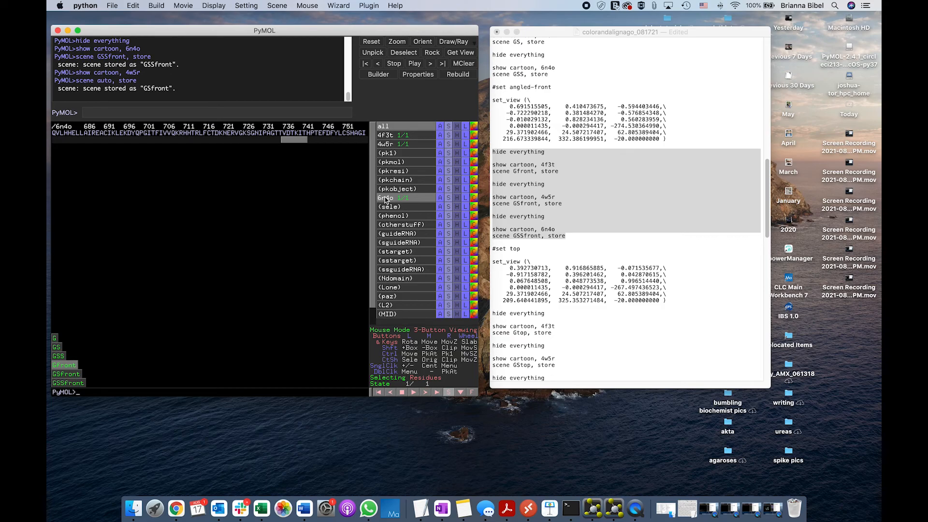
{"action": "left_click", "coordinate": [385, 199]}
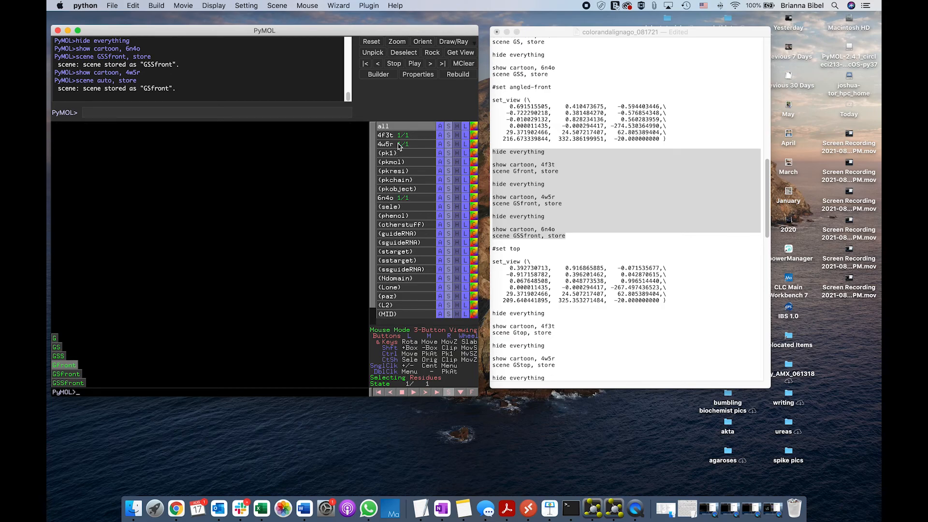
{"action": "left_click", "coordinate": [398, 136]}
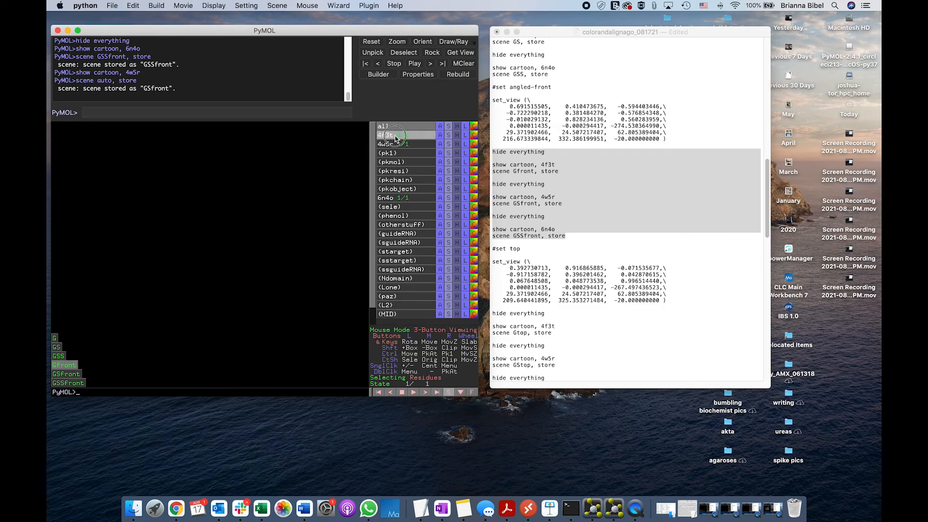
{"action": "left_click", "coordinate": [323, 114]}
{"action": "key", "text": "Up"}
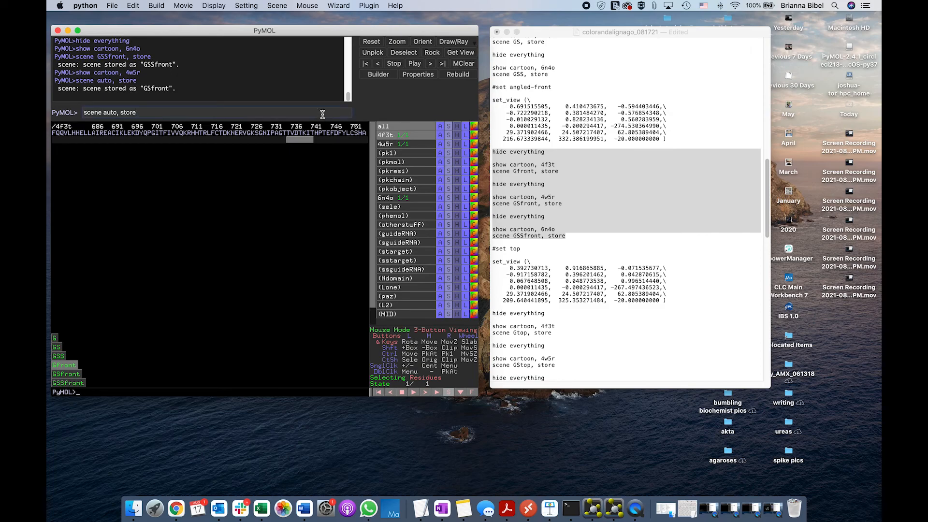
{"action": "left_click", "coordinate": [323, 113]}
{"action": "type", "text": "s"}
{"action": "key", "text": "Up"}
{"action": "key", "text": "Return"}
- Update scene Gfront with the displayed 4f3t structure using the command "scene auto, store"
{"action": "left_click", "coordinate": [323, 112]}
{"action": "key", "text": "Up"}
{"action": "key", "text": "Up"}
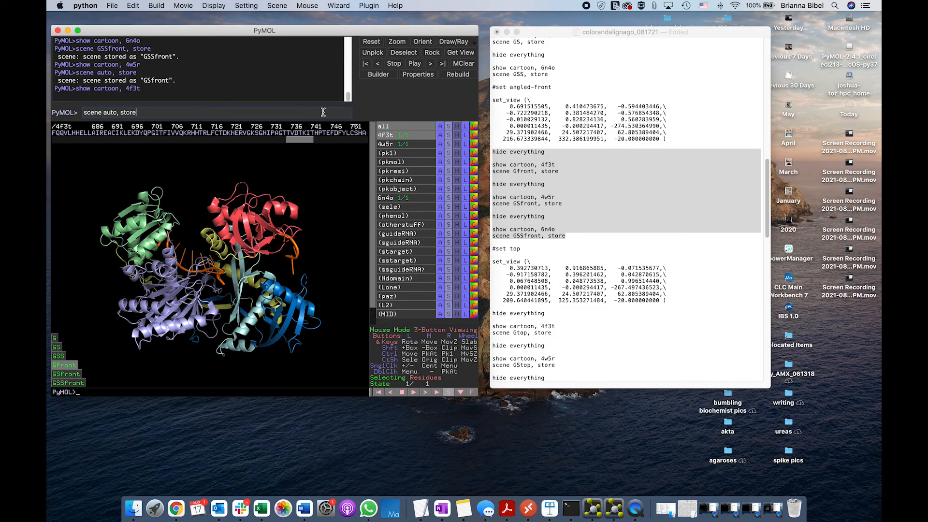
{"action": "key", "text": "Return"}
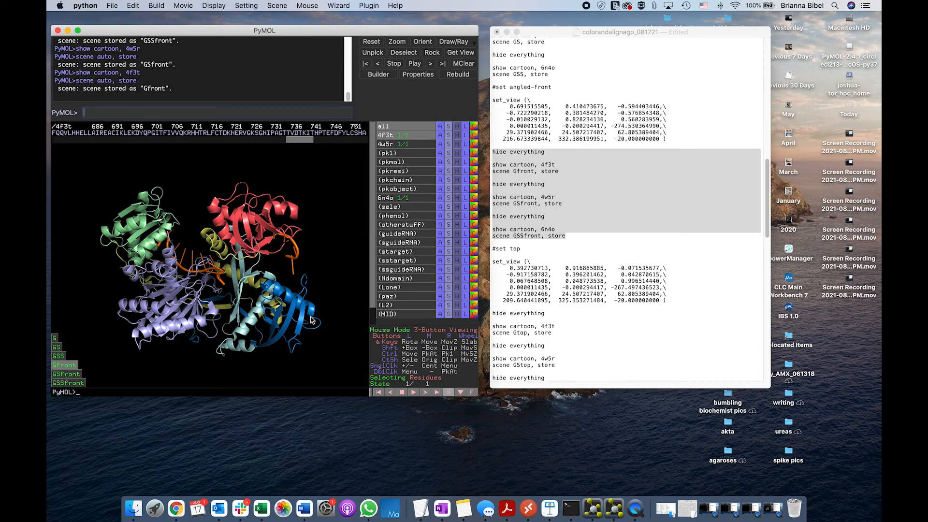
{"action": "scroll", "coordinate": [602, 256], "scroll_direction": "up", "scroll_amount": 15}
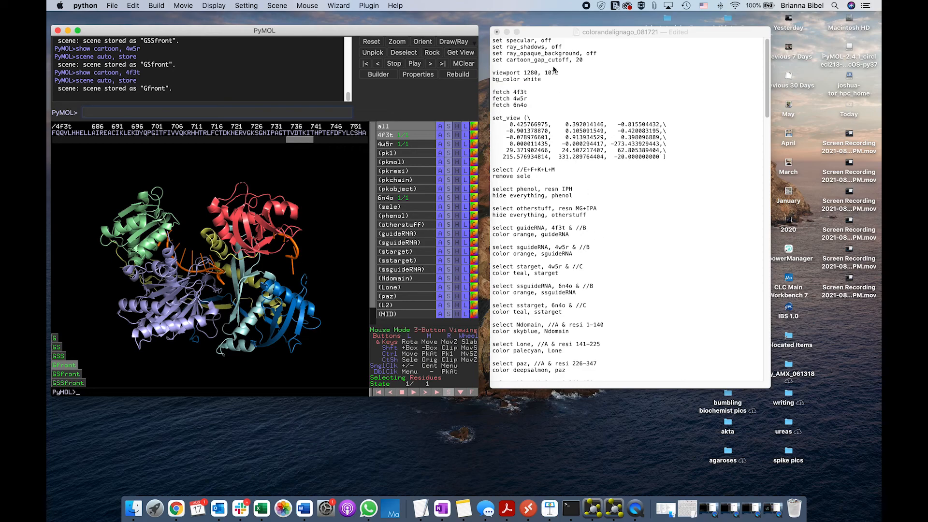
- Run the script's display settings: specular off, ray_shadows off, ray_opaque_background off, cartoon_gap_cutoff 20 and viewport 1280, 1072
{"action": "left_click", "coordinate": [493, 40]}
{"action": "left_click_drag", "start_coordinate": [492, 40], "coordinate": [565, 74]}
{"action": "key", "text": "super+c"}
{"action": "left_click", "coordinate": [312, 112]}
{"action": "key", "text": "super+v"}
{"action": "key", "text": "Return"}
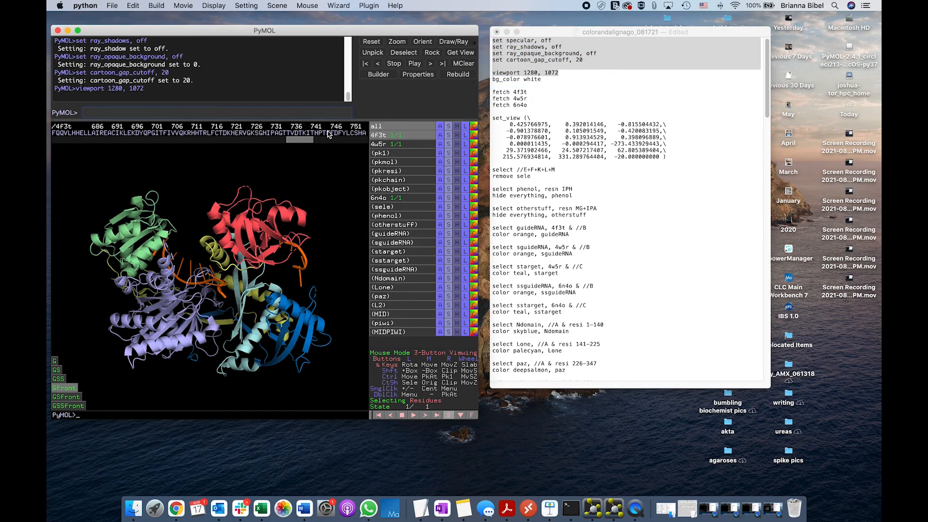
- Make the viewer background white by running "bg_color white" from the script
{"action": "left_click", "coordinate": [541, 62]}
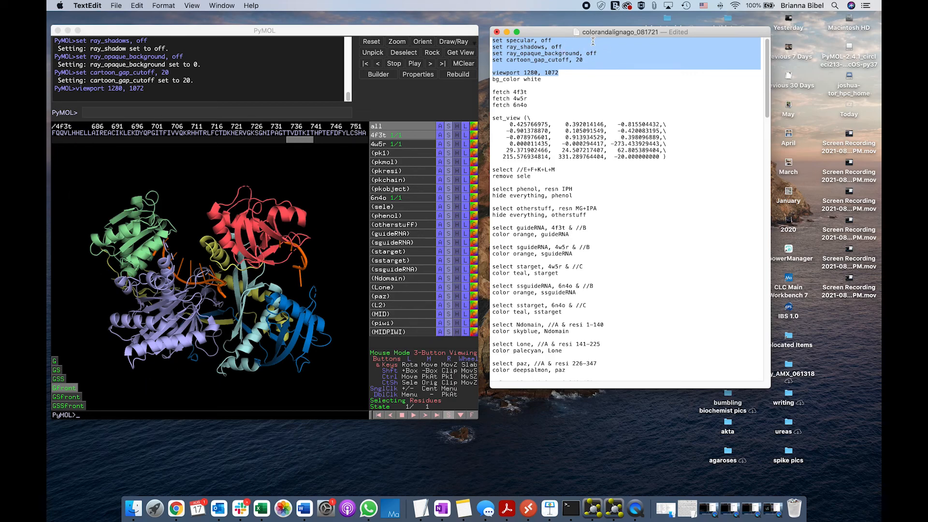
{"action": "left_click", "coordinate": [559, 81]}
{"action": "left_click_drag", "start_coordinate": [544, 79], "coordinate": [480, 80]}
{"action": "key", "text": "super+c"}
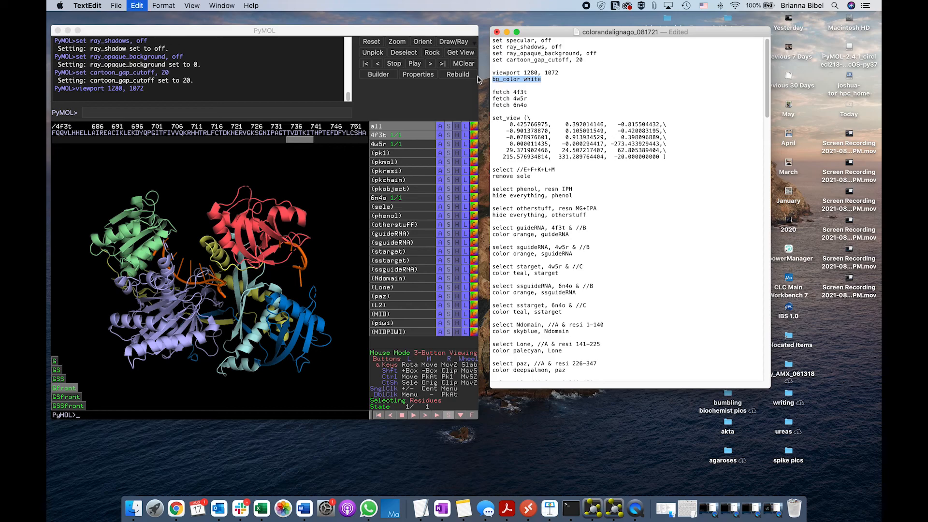
{"action": "left_click", "coordinate": [325, 112]}
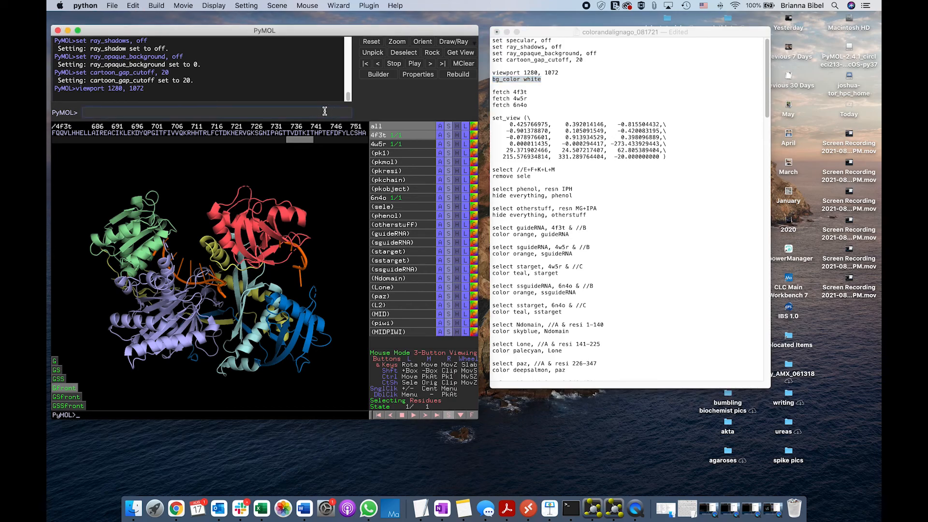
{"action": "key", "text": "super+v"}
{"action": "key", "text": "Return"}
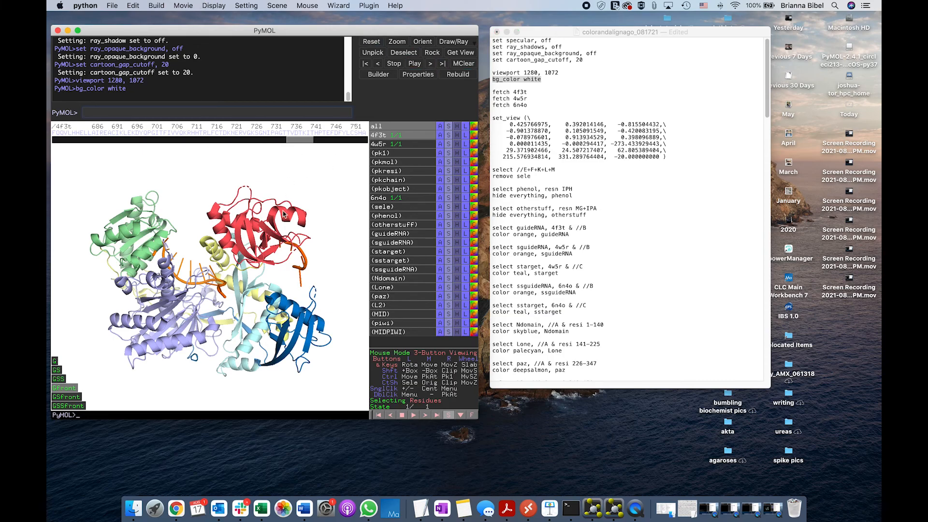
- Turn specular reflections on for the display, and switch them back off
{"action": "left_click", "coordinate": [214, 5]}
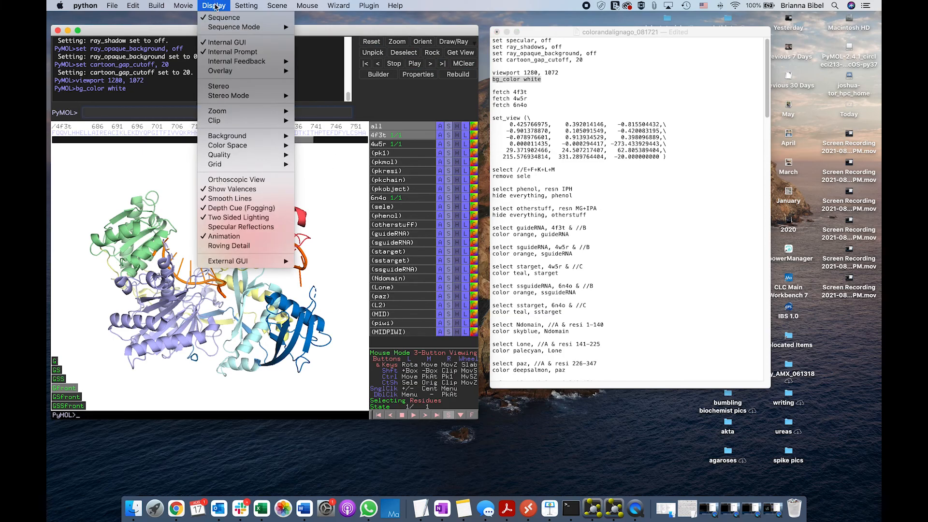
{"action": "mouse_move", "coordinate": [229, 147]}
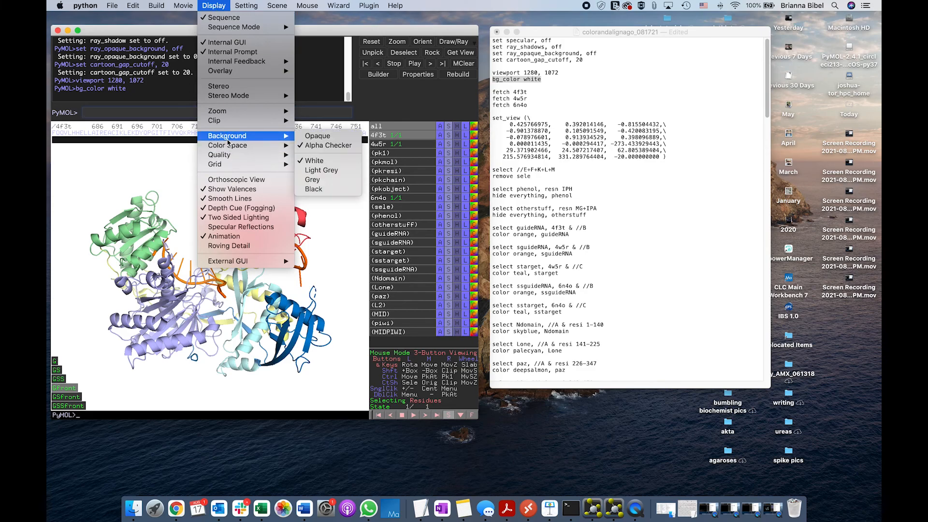
{"action": "left_click", "coordinate": [223, 226]}
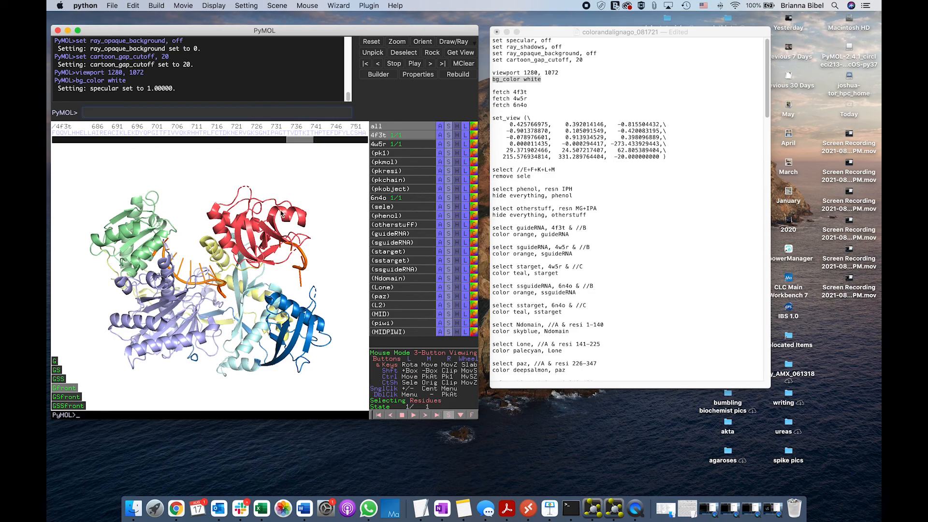
{"action": "left_click", "coordinate": [209, 5]}
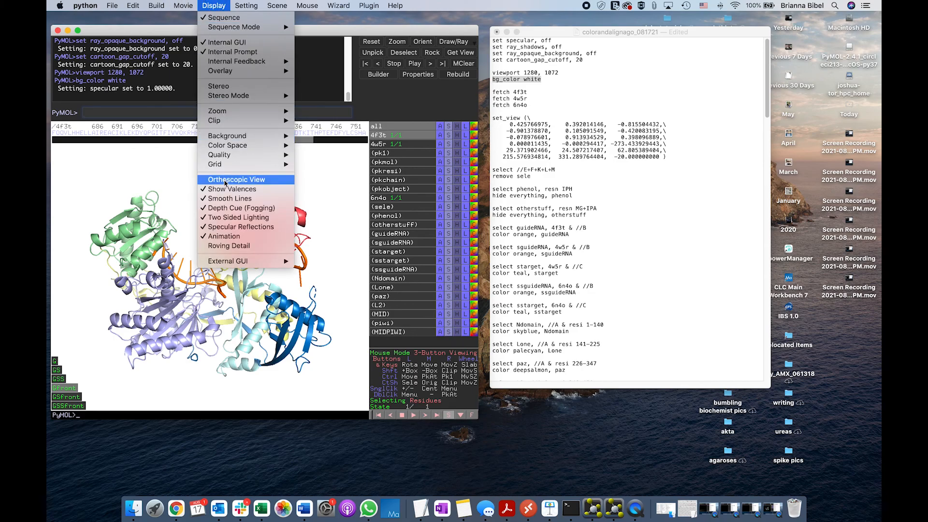
{"action": "left_click", "coordinate": [223, 227]}
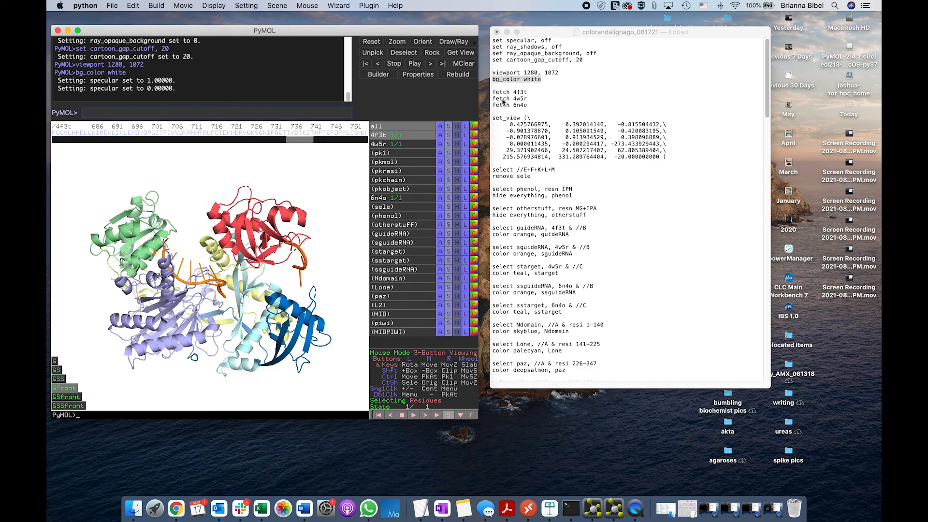
- Apply the script's set_view matrix under "#set top" to view the 4f3t structure from the top
{"action": "left_click", "coordinate": [542, 103]}
{"action": "scroll", "coordinate": [541, 102], "scroll_direction": "down", "scroll_amount": 5}
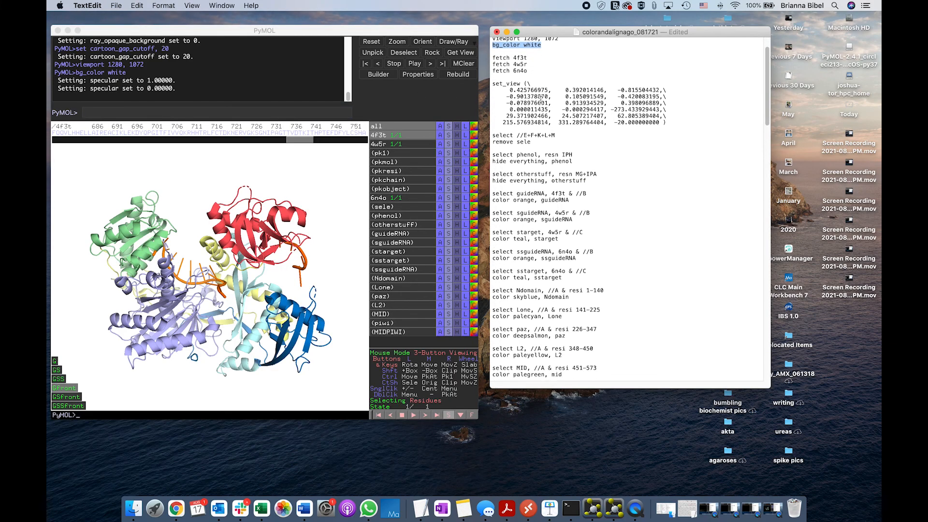
{"action": "scroll", "coordinate": [542, 101], "scroll_direction": "down", "scroll_amount": 15}
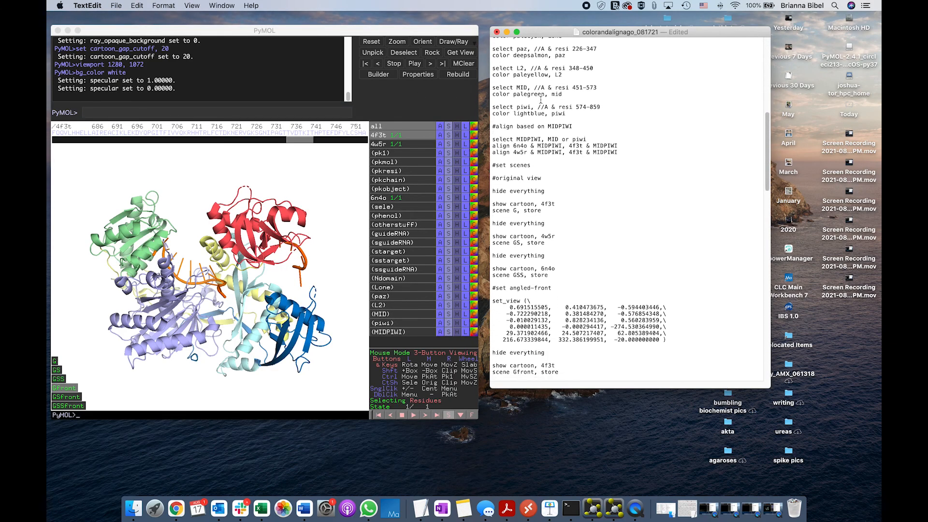
{"action": "scroll", "coordinate": [541, 100], "scroll_direction": "down", "scroll_amount": 6}
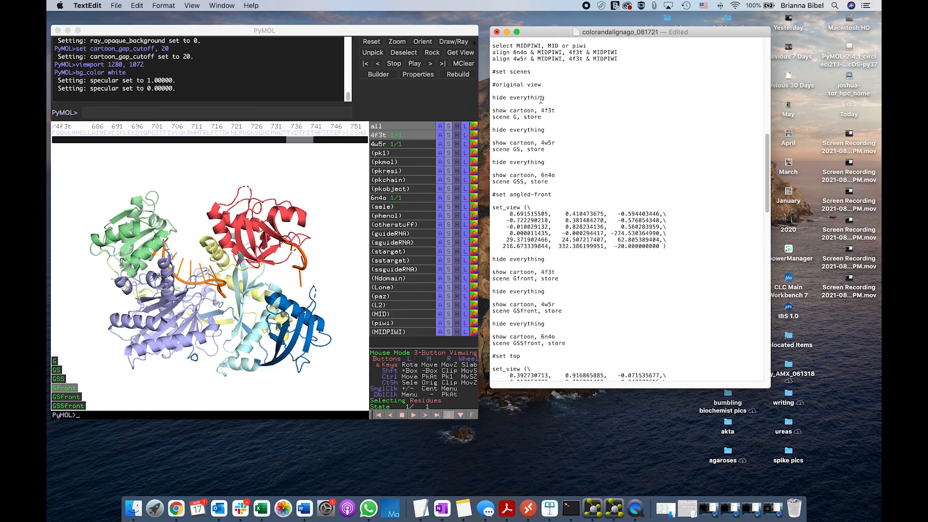
{"action": "scroll", "coordinate": [541, 101], "scroll_direction": "down", "scroll_amount": 10}
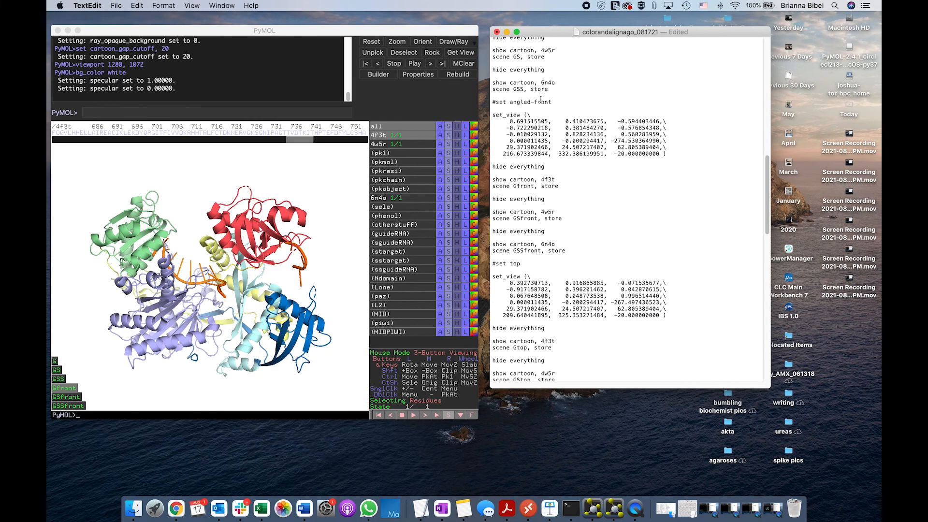
{"action": "scroll", "coordinate": [542, 101], "scroll_direction": "down", "scroll_amount": 4}
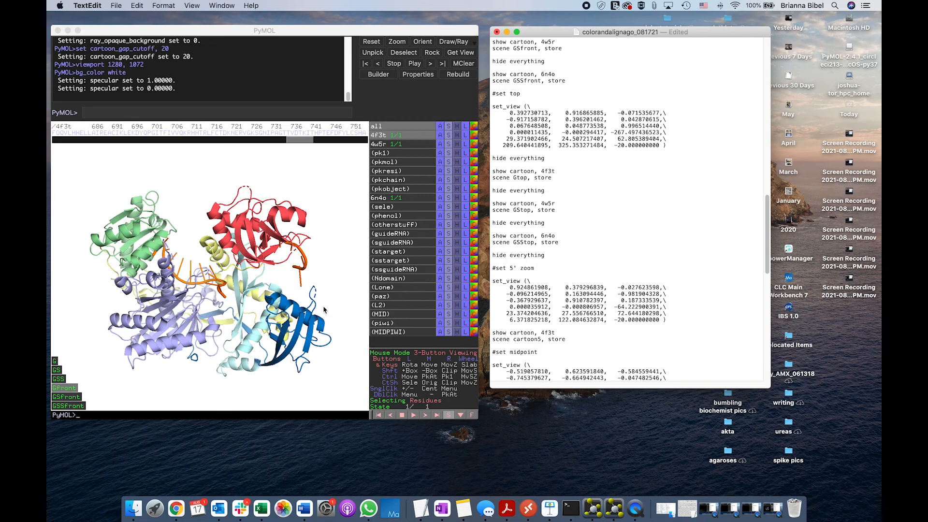
{"action": "left_click", "coordinate": [607, 158]}
{"action": "scroll", "coordinate": [608, 158], "scroll_direction": "down", "scroll_amount": 9}
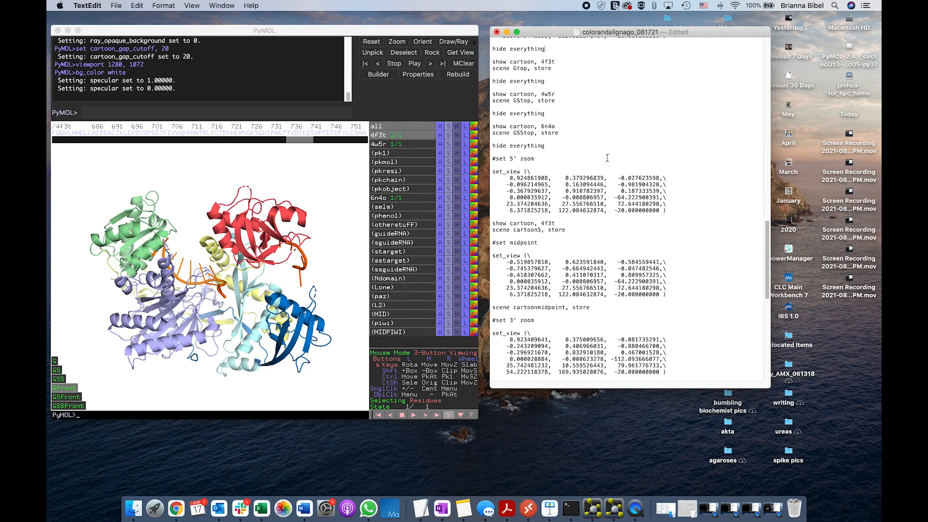
{"action": "scroll", "coordinate": [563, 71], "scroll_direction": "up", "scroll_amount": 5}
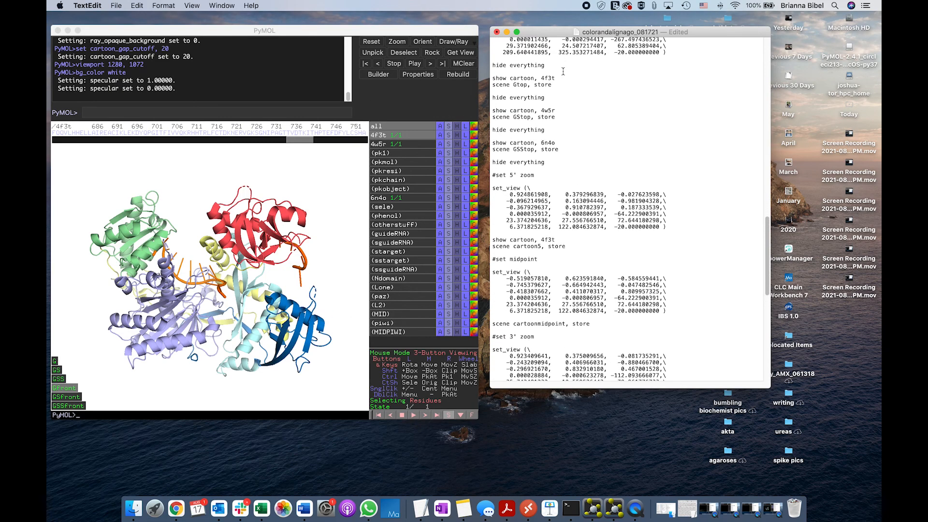
{"action": "scroll", "coordinate": [569, 114], "scroll_direction": "up", "scroll_amount": 2}
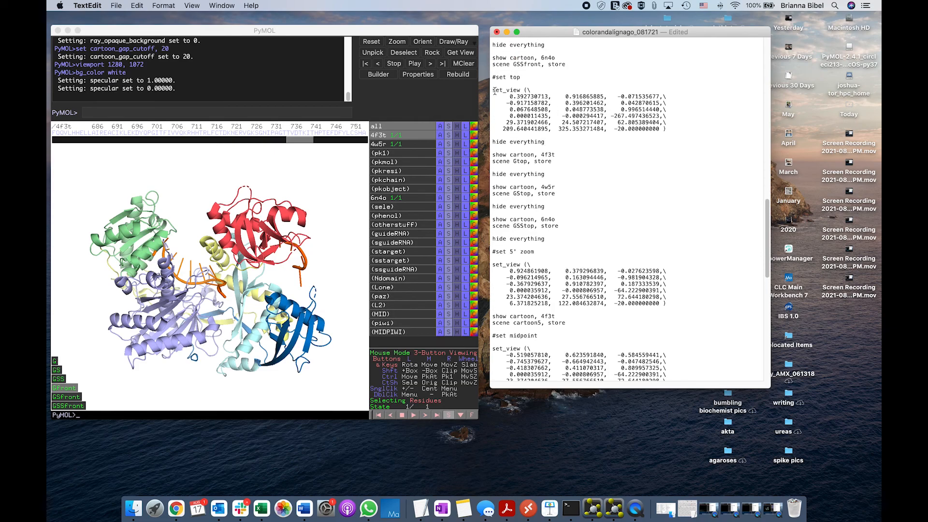
{"action": "left_click_drag", "start_coordinate": [492, 91], "coordinate": [690, 127]}
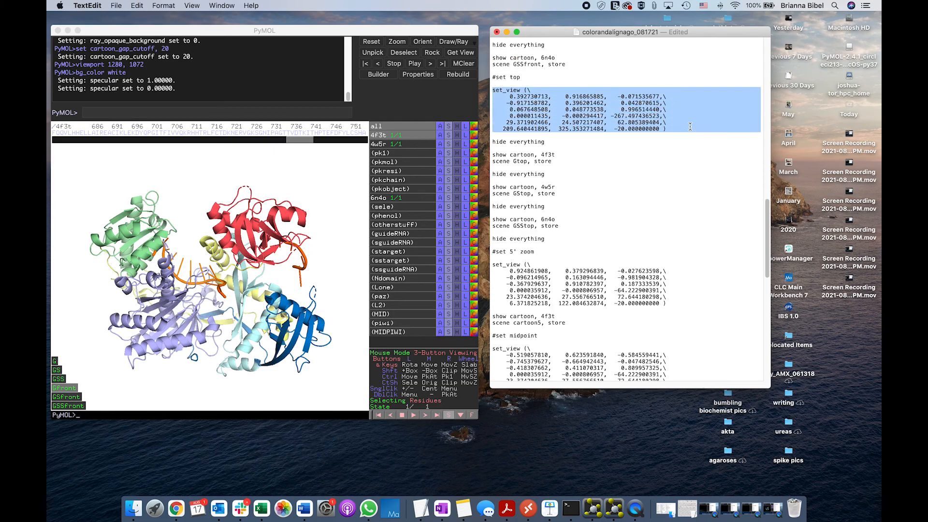
{"action": "key", "text": "super+c"}
{"action": "left_click", "coordinate": [333, 112]}
{"action": "key", "text": "super+v"}
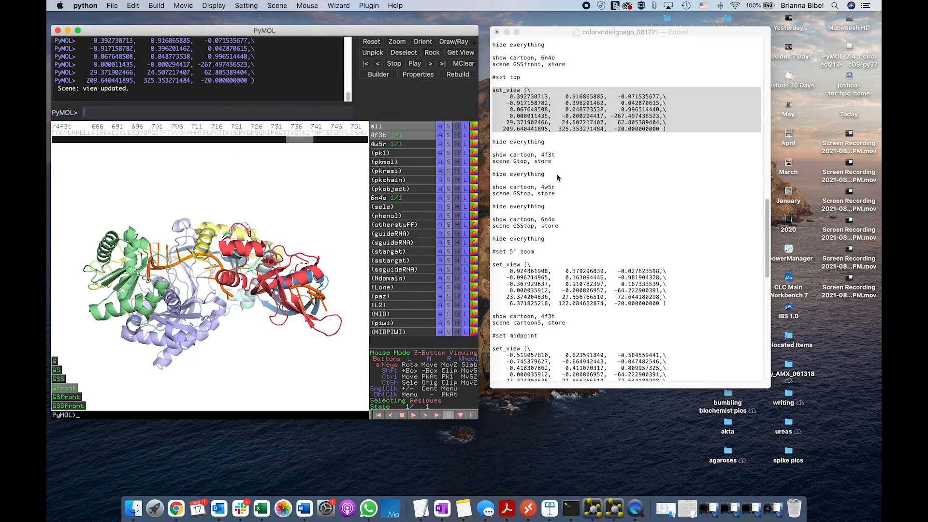
- Store the top view of 4f3t as a scene with the command "scene Gtop, store"
{"action": "scroll", "coordinate": [495, 152], "scroll_direction": "down", "scroll_amount": 2}
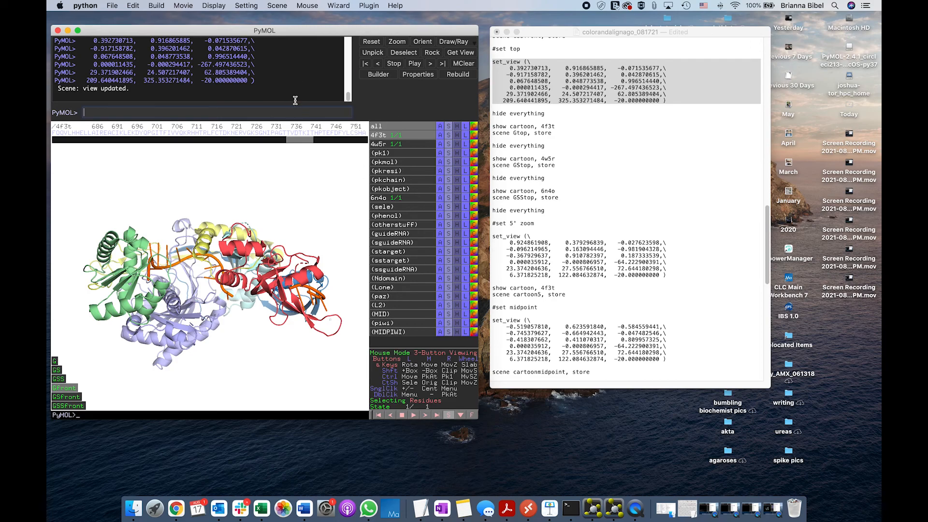
{"action": "type", "text": "cene Gtop, store"}
{"action": "key", "text": "Return"}
- Enable 4w5r in place of 4f3t and store this top view with "scene GStop, store"
{"action": "left_click", "coordinate": [382, 135]}
{"action": "left_click", "coordinate": [382, 145]}
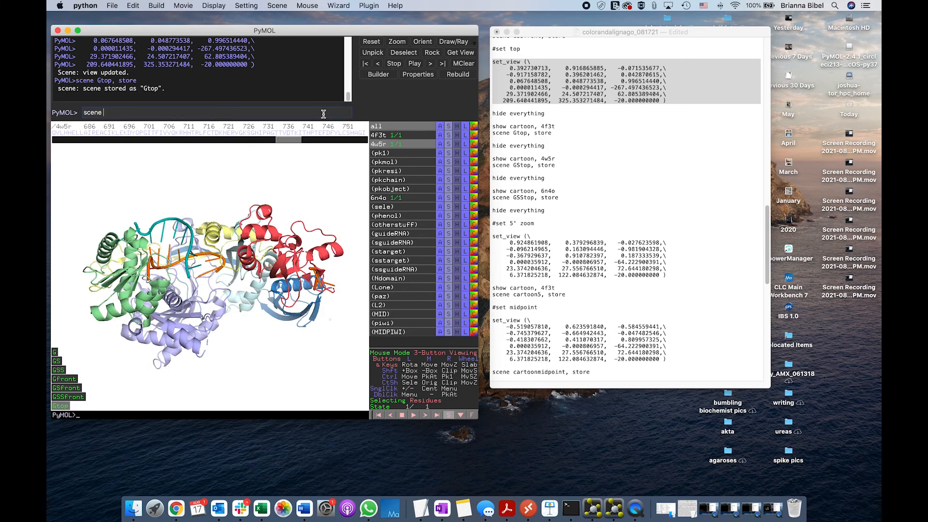
{"action": "type", "text": "scene GStop, store"}
{"action": "key", "text": "Return"}
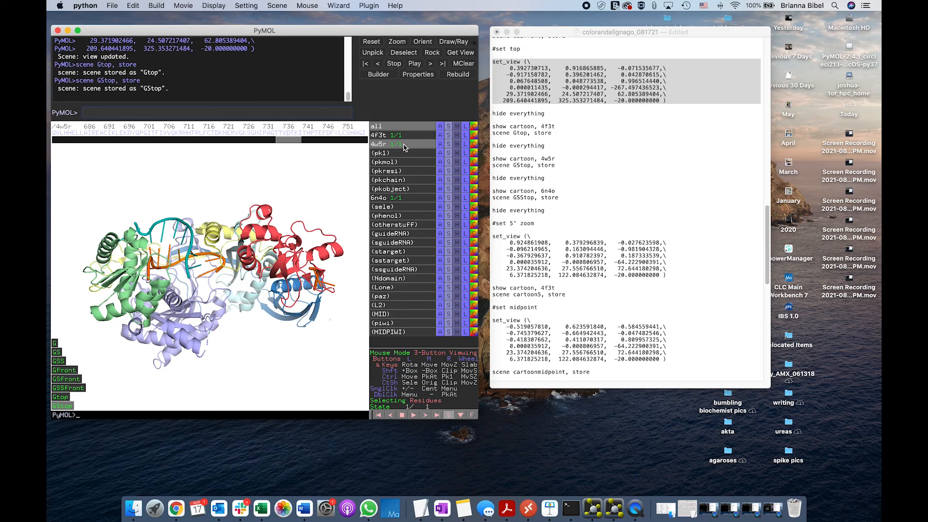
- Enable 6n4o in place of 4w5r and display it with "show cartoon, 6n4o"
{"action": "left_click", "coordinate": [402, 144]}
{"action": "left_click", "coordinate": [402, 198]}
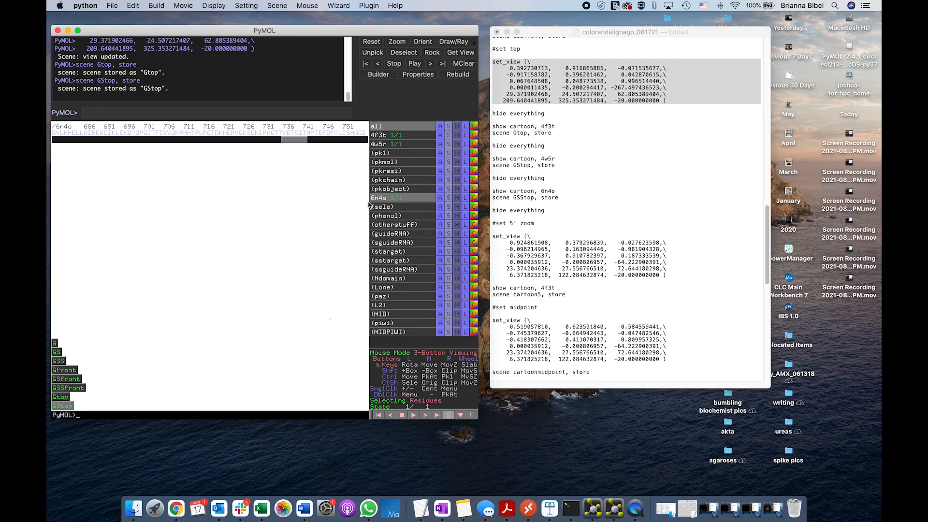
{"action": "left_click", "coordinate": [400, 198]}
{"action": "left_click", "coordinate": [399, 198]}
{"action": "left_click", "coordinate": [323, 113]}
{"action": "type", "text": "show cartoon, 6n4o"}
{"action": "key", "text": "Return"}
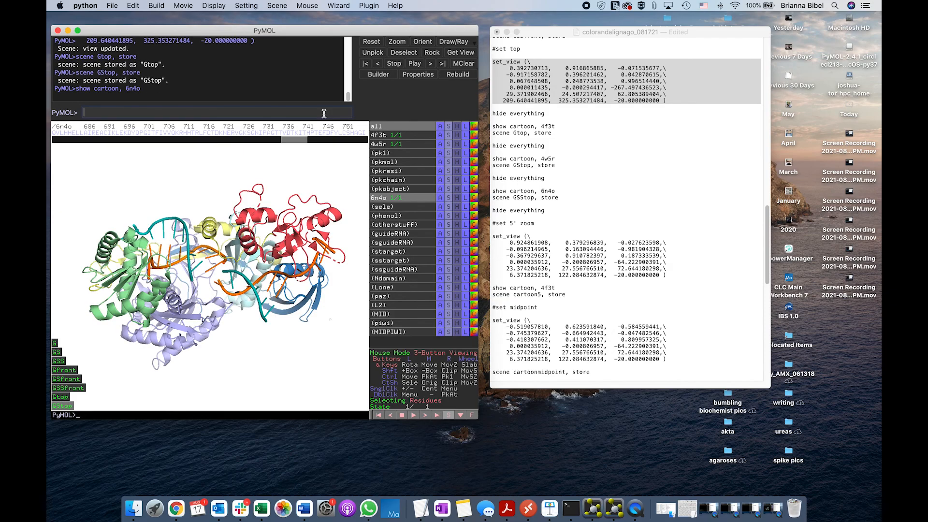
- Store the top view of 6n4o as a scene with the command "scene GSStop, store"
{"action": "key", "text": "Up"}
{"action": "key", "text": "Up"}
{"action": "left_click", "coordinate": [113, 112]}
{"action": "type", "text": "SStop, store"}
{"action": "key", "text": "Return"}
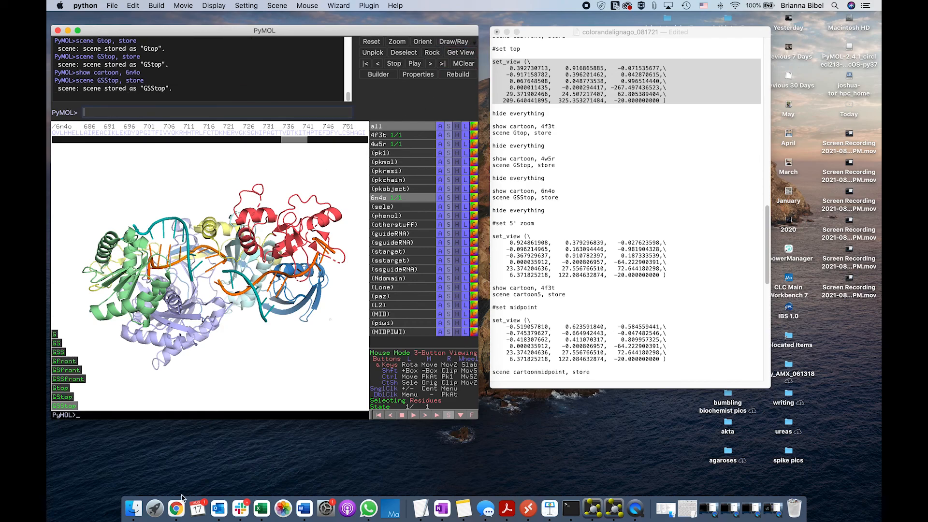
- Review the stored scenes one after another from G through GSStop, and return to scene G
{"action": "left_click", "coordinate": [616, 262]}
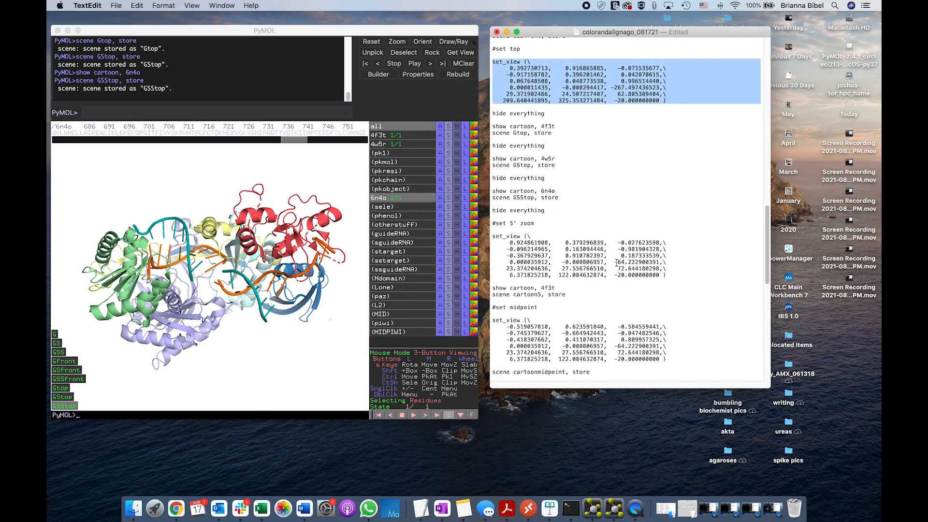
{"action": "scroll", "coordinate": [616, 262], "scroll_direction": "down", "scroll_amount": 3}
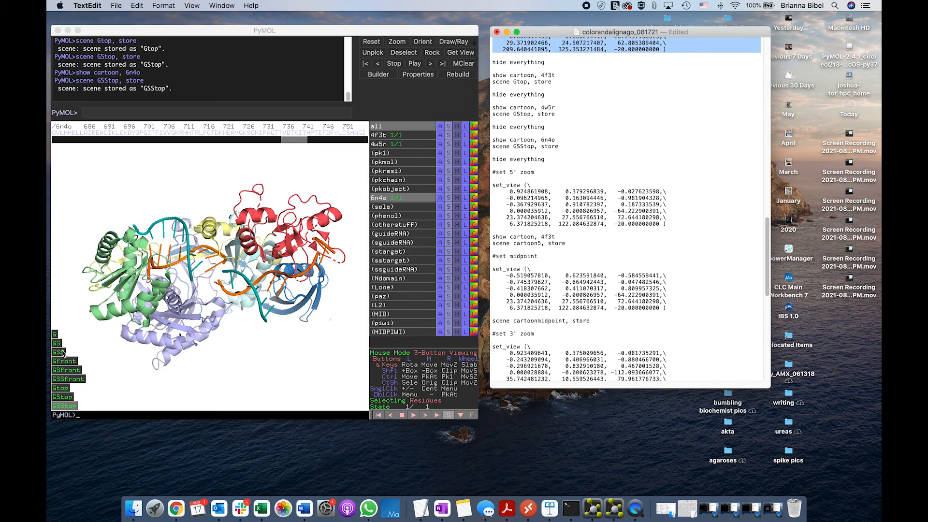
{"action": "left_click", "coordinate": [55, 334]}
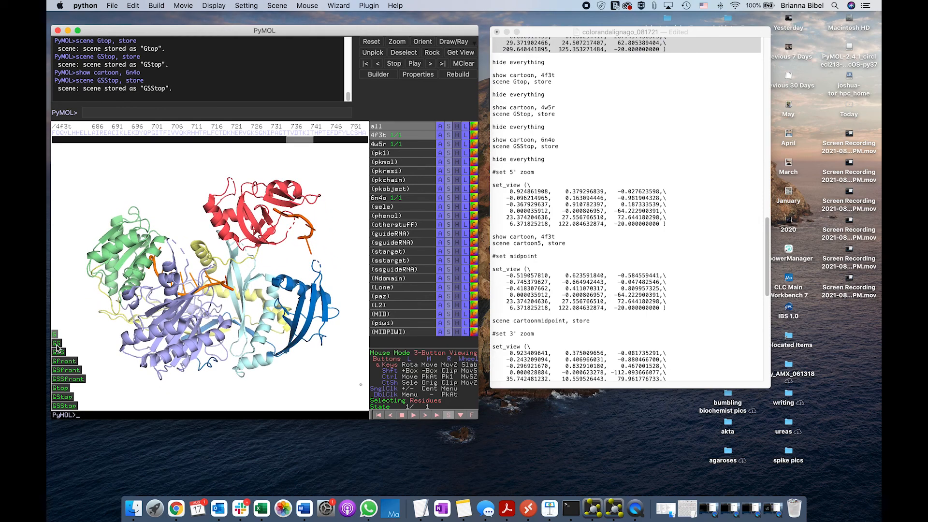
{"action": "left_click", "coordinate": [56, 345]}
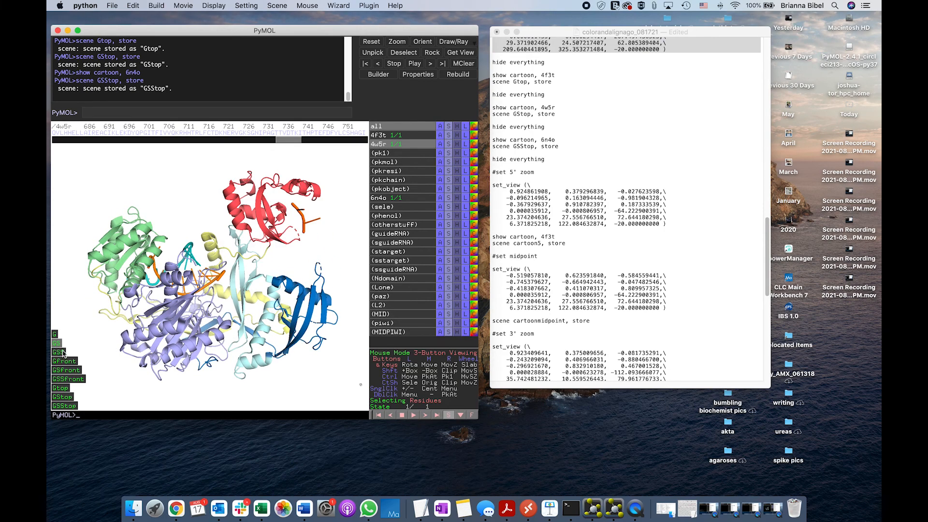
{"action": "left_click", "coordinate": [62, 352]}
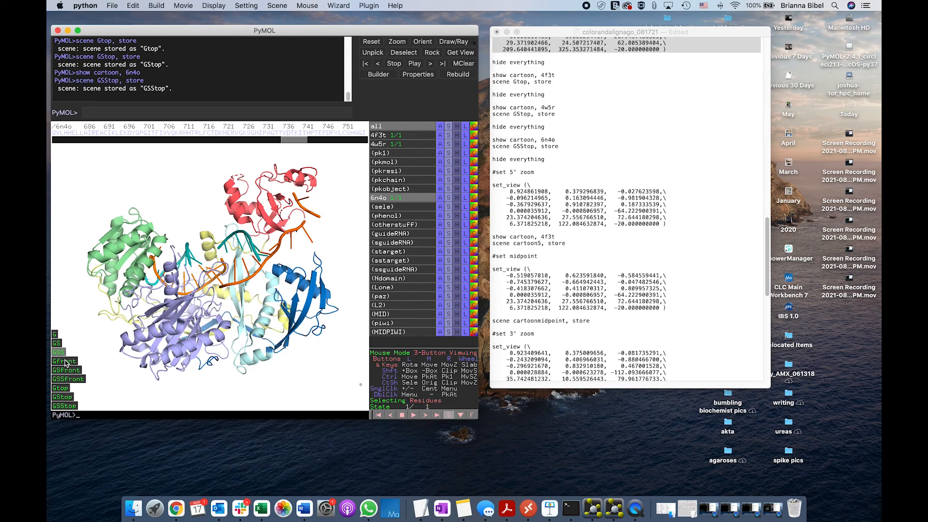
{"action": "left_click", "coordinate": [65, 362]}
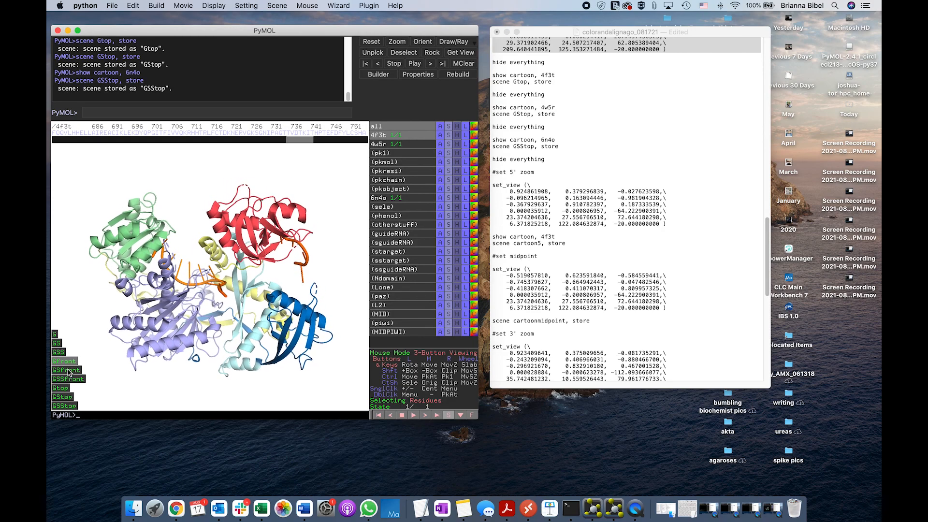
{"action": "left_click", "coordinate": [69, 370]}
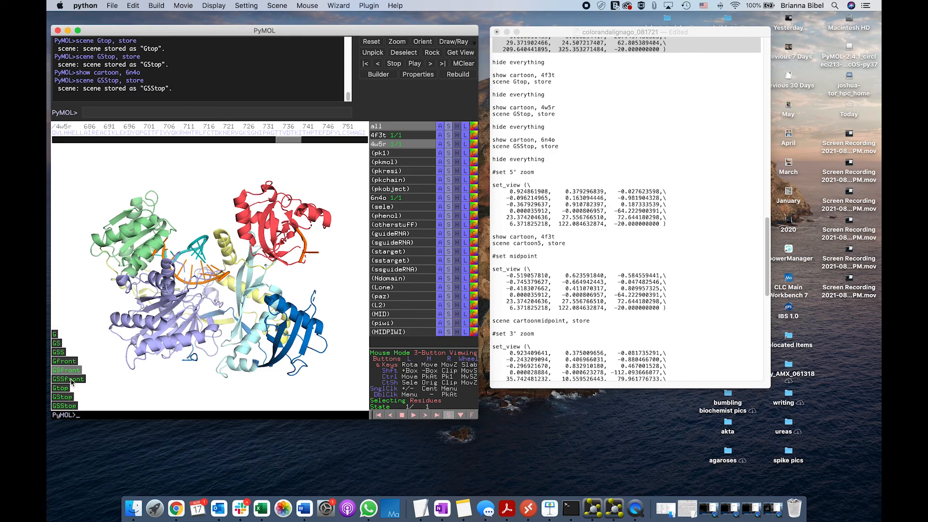
{"action": "left_click", "coordinate": [72, 381]}
{"action": "left_click", "coordinate": [63, 388]}
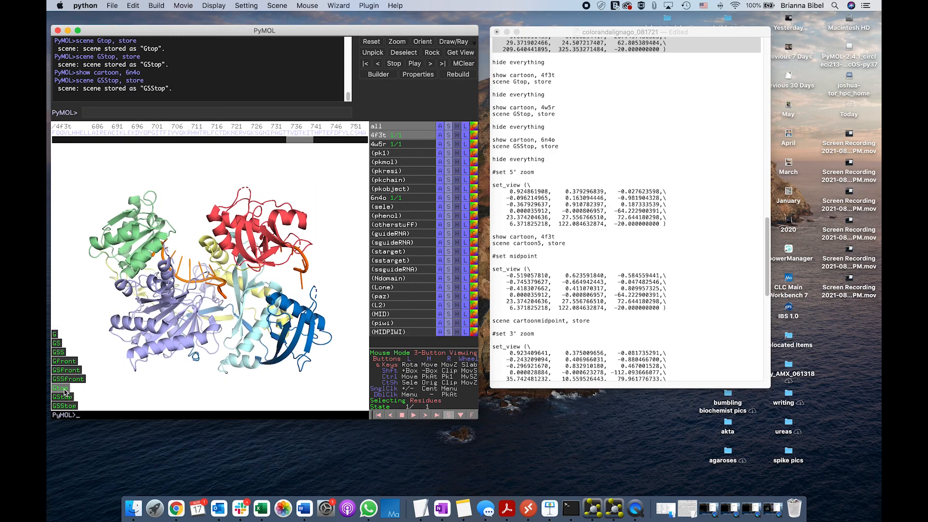
{"action": "left_click", "coordinate": [66, 398]}
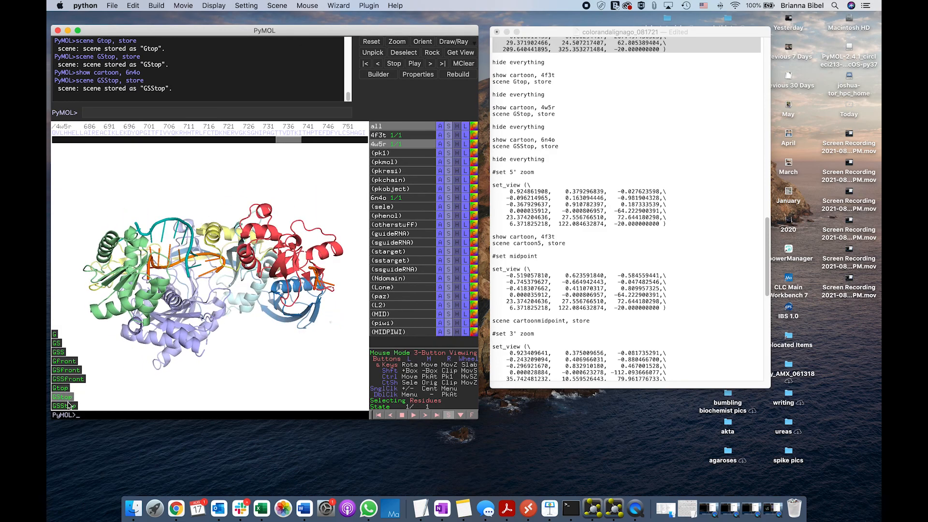
{"action": "left_click", "coordinate": [65, 406]}
{"action": "left_click", "coordinate": [55, 334]}
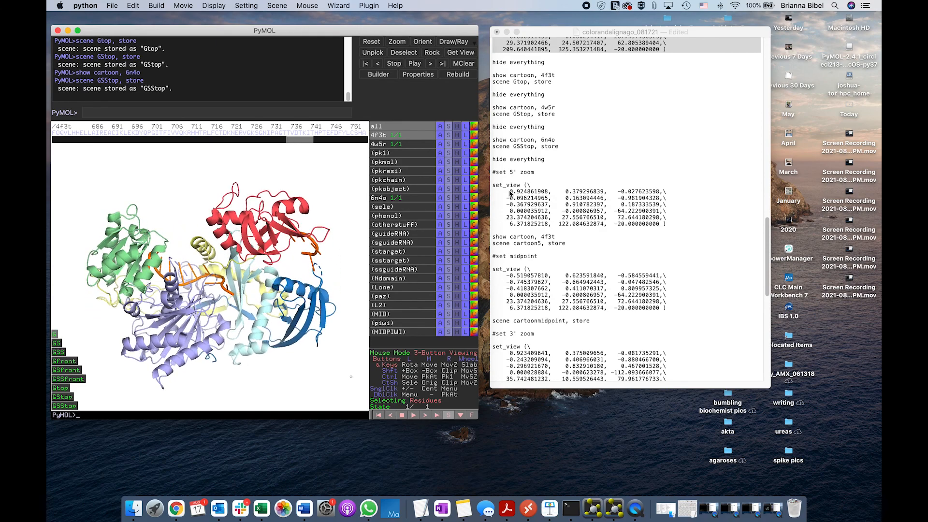
- Apply the 5' zoom view by copying its set_view block from the colorandalignago_081721 script into the PyMOL command line
{"action": "scroll", "coordinate": [651, 168], "scroll_direction": "down", "scroll_amount": 10}
{"action": "scroll", "coordinate": [651, 167], "scroll_direction": "down", "scroll_amount": 5}
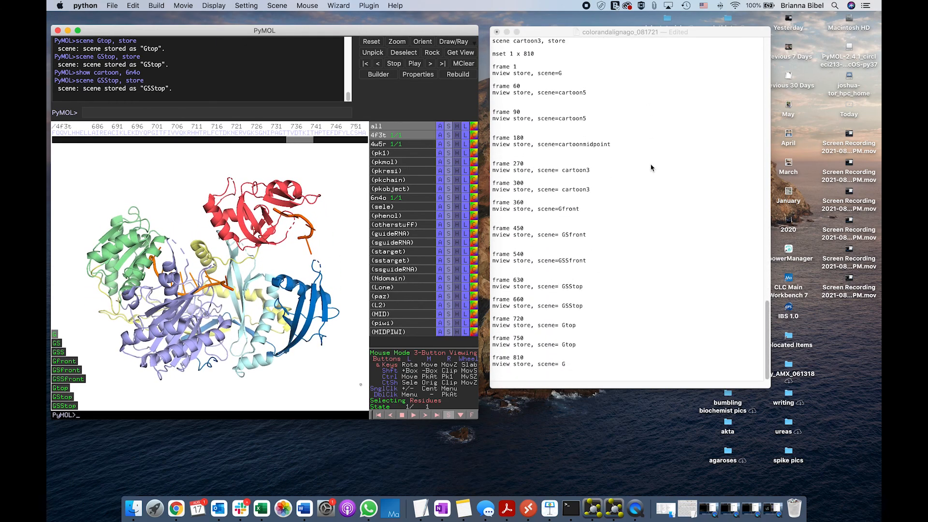
{"action": "scroll", "coordinate": [651, 168], "scroll_direction": "up", "scroll_amount": 15}
{"action": "scroll", "coordinate": [651, 168], "scroll_direction": "down", "scroll_amount": 5}
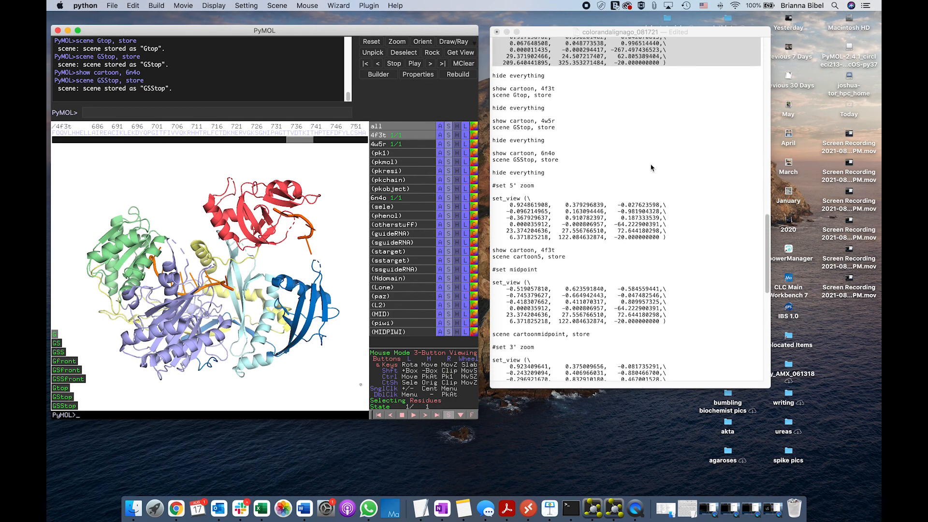
{"action": "scroll", "coordinate": [651, 168], "scroll_direction": "up", "scroll_amount": 6}
{"action": "scroll", "coordinate": [651, 168], "scroll_direction": "down", "scroll_amount": 5}
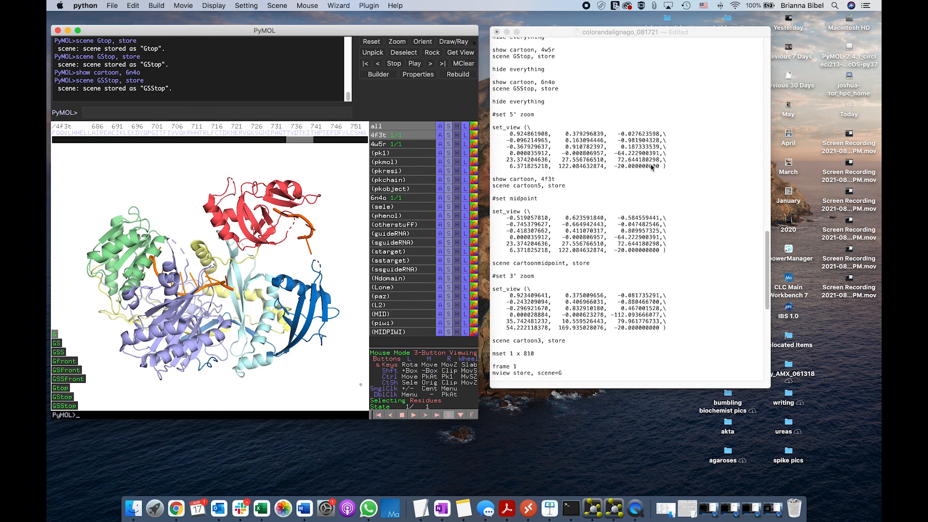
{"action": "left_click", "coordinate": [651, 166]}
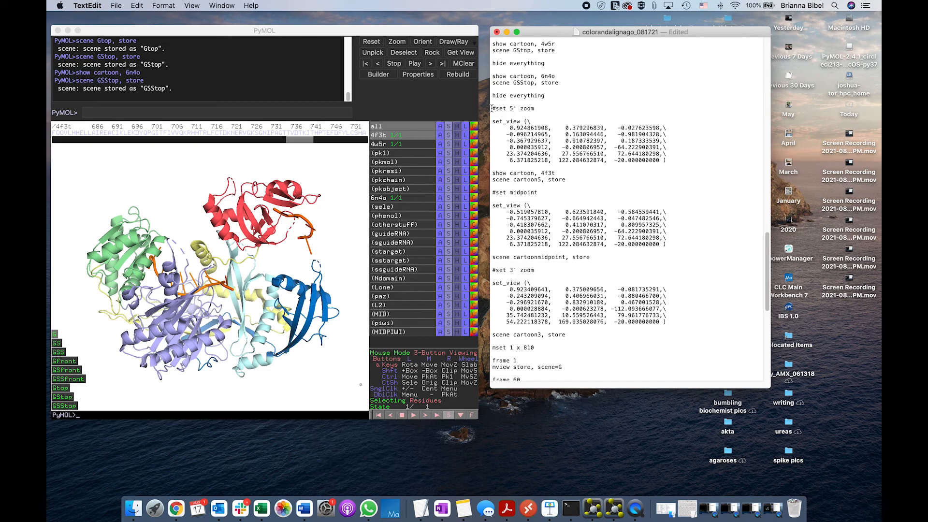
{"action": "left_click_drag", "start_coordinate": [493, 121], "coordinate": [667, 161]}
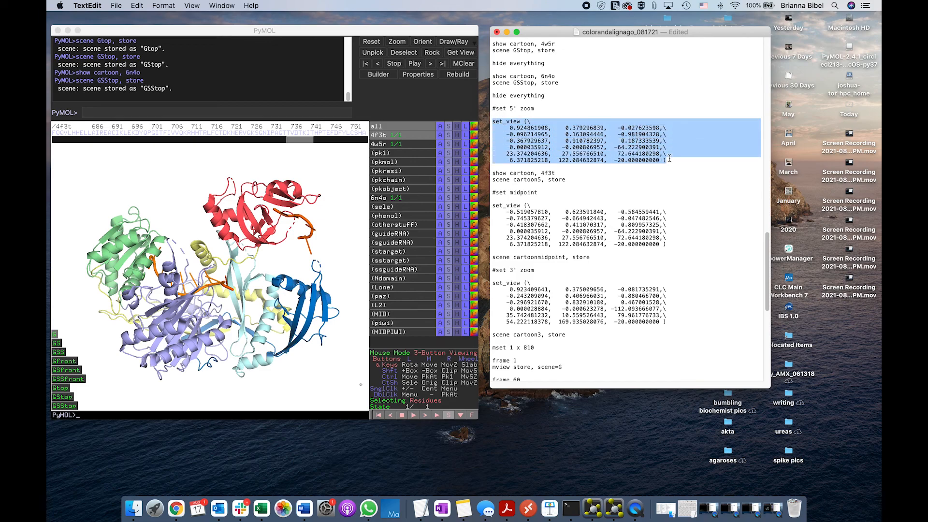
{"action": "left_click", "coordinate": [363, 118]}
{"action": "key", "text": "super+v"}
{"action": "key", "text": "Return"}
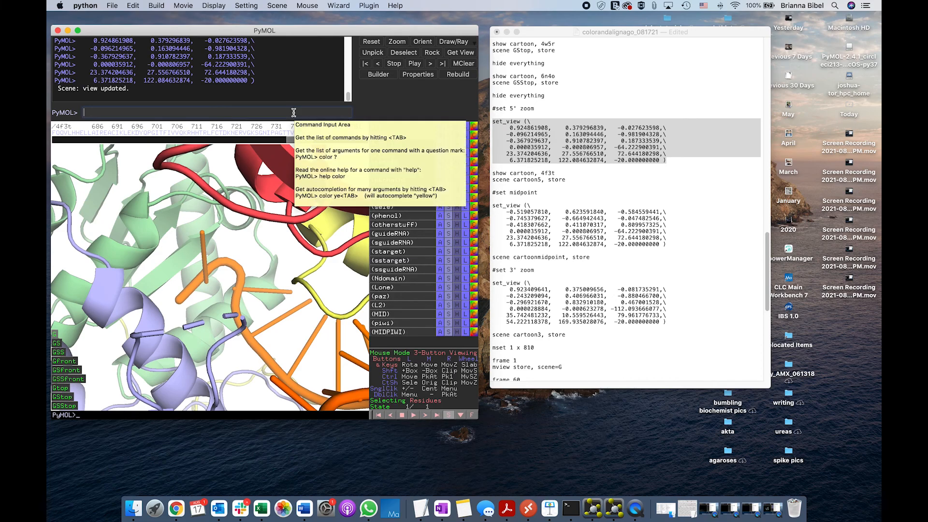
- Store the 5' zoom view as a scene with the command "scene cartoon5, store"
{"action": "type", "text": "sho"}
{"action": "key", "text": "BackSpace"}
{"action": "key", "text": "BackSpace"}
{"action": "type", "text": "cene cartoon5, store"}
{"action": "key", "text": "Return"}
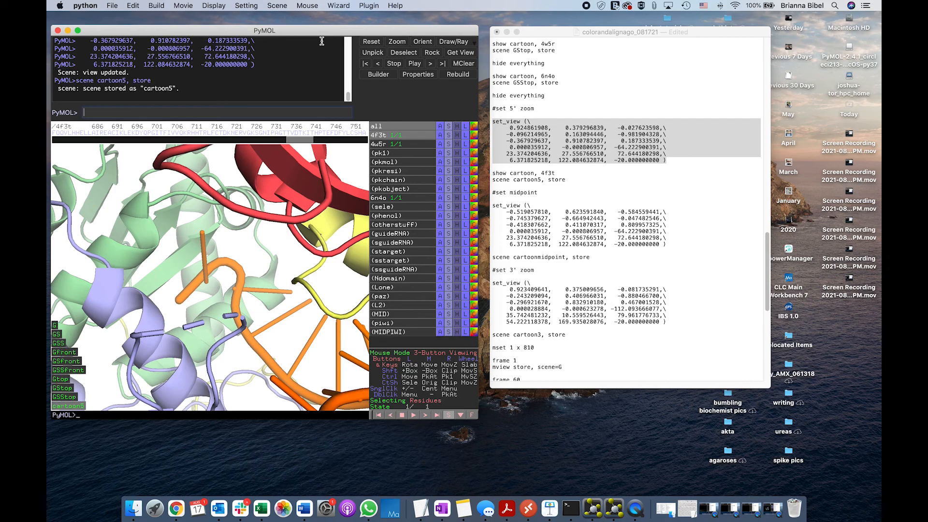
- Apply the midpoint set_view block from the script and store it with "scene cartoonmidpoint, store"
{"action": "left_click", "coordinate": [541, 167]}
{"action": "scroll", "coordinate": [541, 167], "scroll_direction": "down", "scroll_amount": 1}
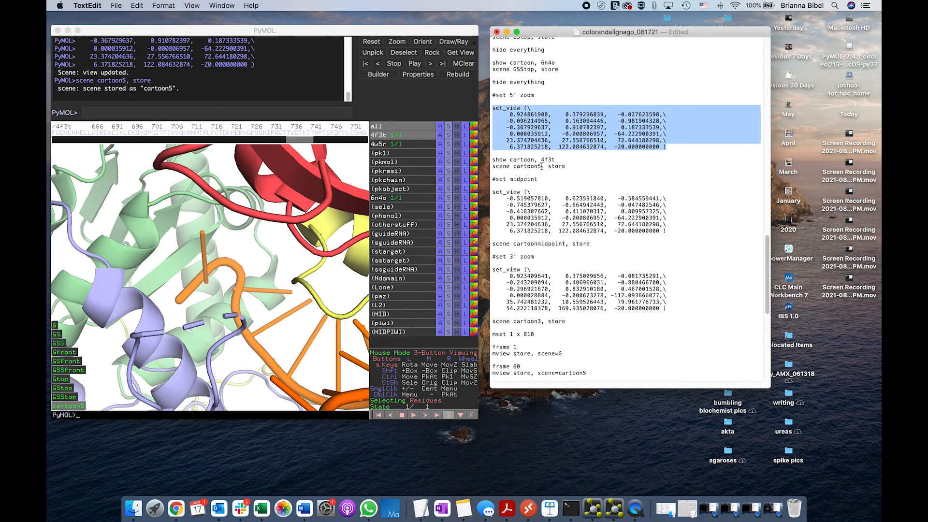
{"action": "scroll", "coordinate": [541, 166], "scroll_direction": "down", "scroll_amount": 3}
{"action": "scroll", "coordinate": [556, 141], "scroll_direction": "down", "scroll_amount": 3}
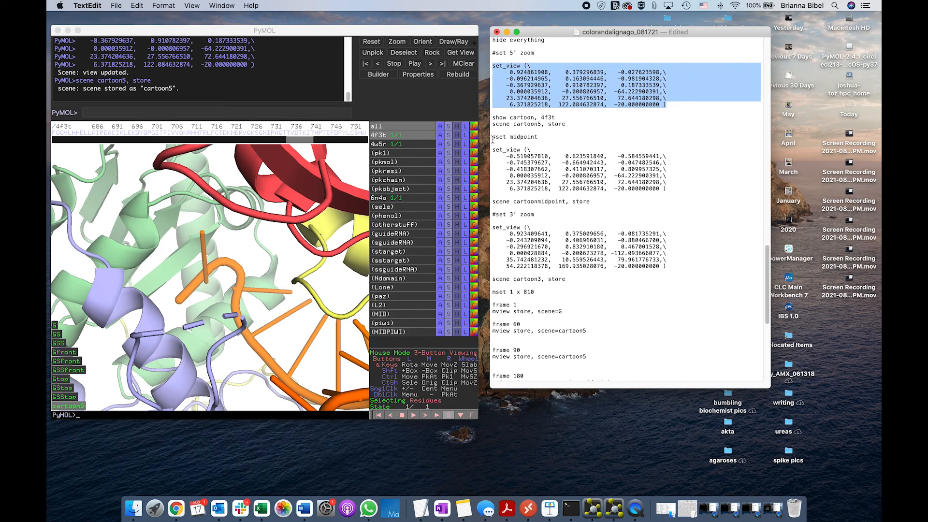
{"action": "left_click_drag", "start_coordinate": [493, 148], "coordinate": [684, 189]}
{"action": "key", "text": "super+c"}
{"action": "left_click_drag", "start_coordinate": [324, 259], "coordinate": [309, 282]}
{"action": "left_click", "coordinate": [310, 113]}
{"action": "key", "text": "super+v"}
{"action": "key", "text": "Return"}
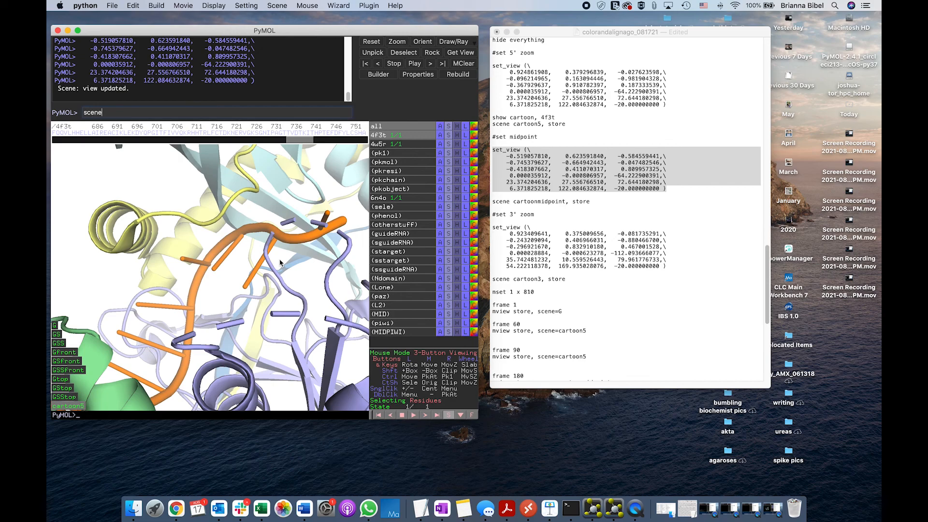
{"action": "type", "text": "oonmidpoint, store"}
{"action": "key", "text": "Return"}
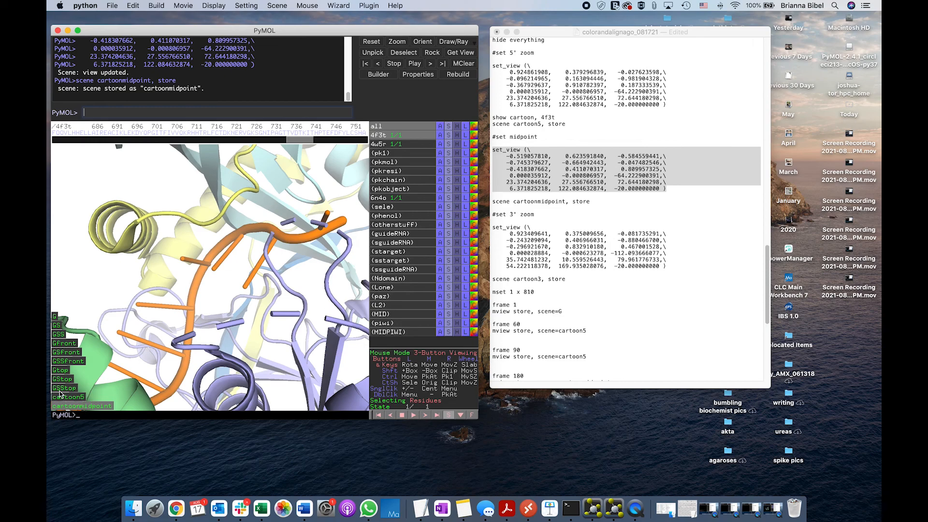
- Apply the 3' zoom view by copying its set_view block from the script into the PyMOL command line
{"action": "left_click", "coordinate": [531, 228]}
{"action": "scroll", "coordinate": [529, 222], "scroll_direction": "down", "scroll_amount": 4}
{"action": "left_click_drag", "start_coordinate": [493, 139], "coordinate": [666, 179]}
{"action": "left_click", "coordinate": [284, 113]}
{"action": "key", "text": "cmd+v"}
{"action": "key", "text": "Return"}
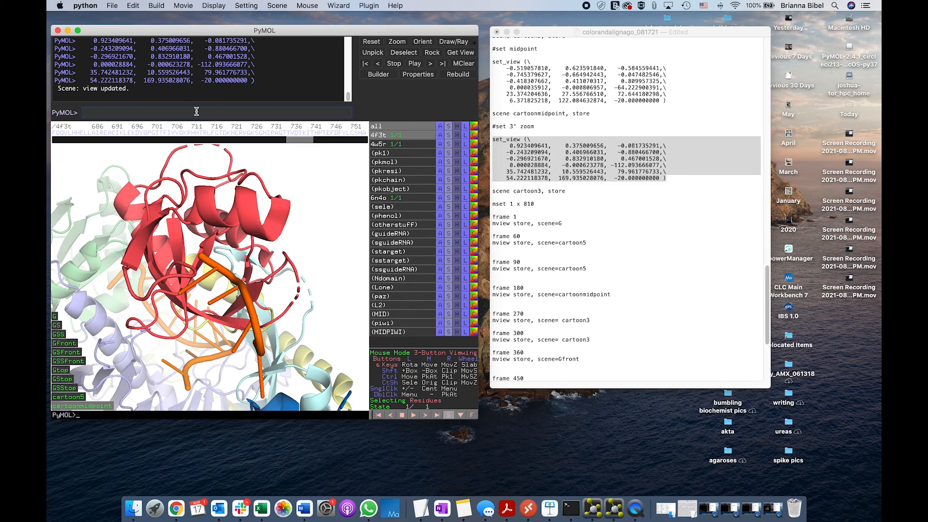
- Store the 3' zoom view by editing the earlier scene command to "scene cartoon3, store"
{"action": "key", "text": "Up"}
{"action": "key", "text": "Up"}
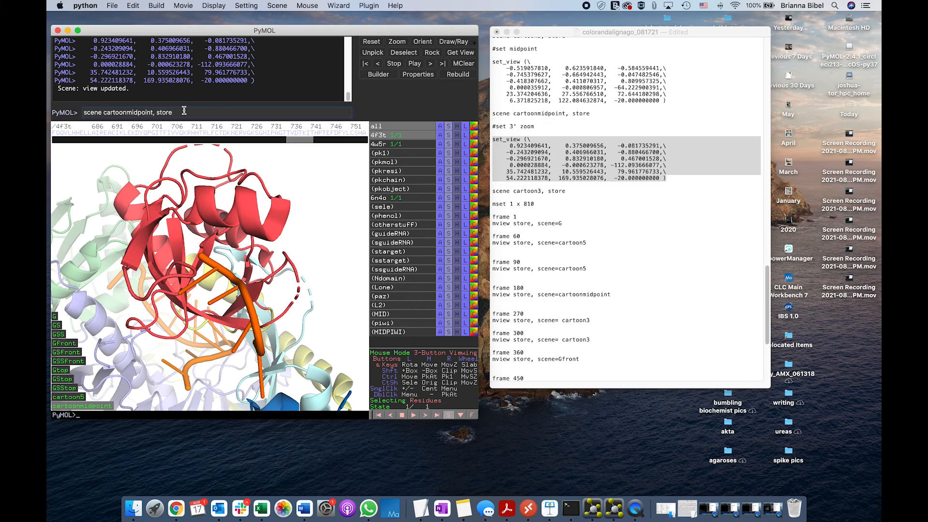
{"action": "left_click_drag", "start_coordinate": [155, 112], "coordinate": [127, 112]}
{"action": "key", "text": "BackSpace"}
{"action": "type", "text": "3,"}
{"action": "left_click", "coordinate": [267, 112]}
{"action": "key", "text": "Return"}
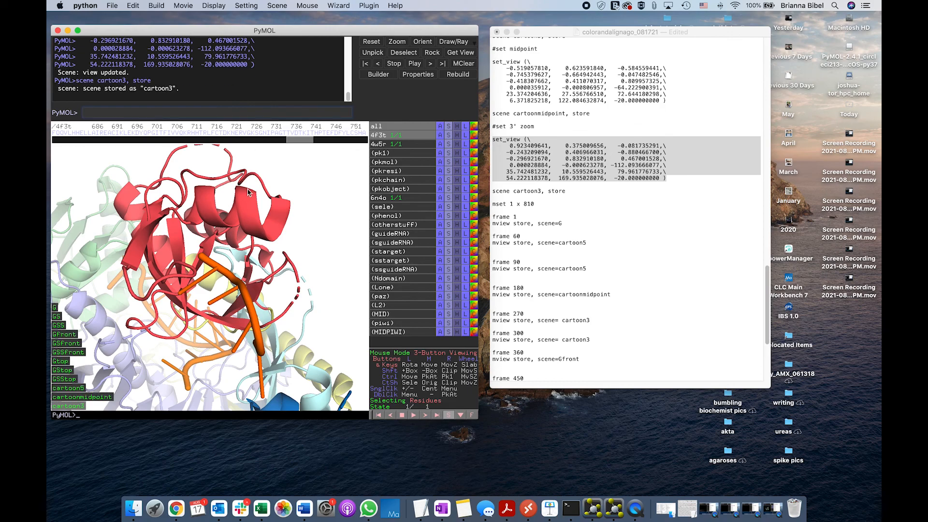
- Program a steady scene-loop movie of the stored scenes at 1 second each and play it
{"action": "left_click", "coordinate": [56, 317]}
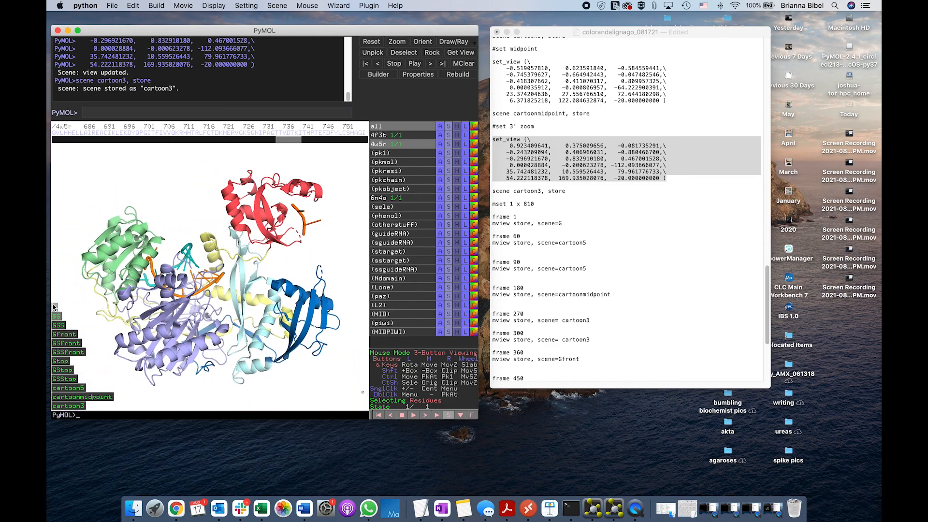
{"action": "left_click", "coordinate": [235, 5]}
{"action": "mouse_move", "coordinate": [182, 7]}
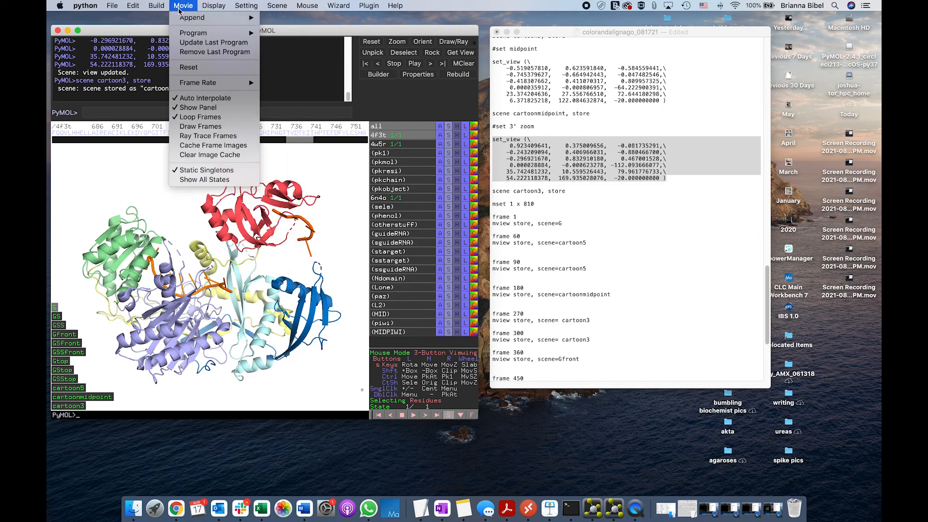
{"action": "mouse_move", "coordinate": [194, 33]}
{"action": "mouse_move", "coordinate": [293, 69]}
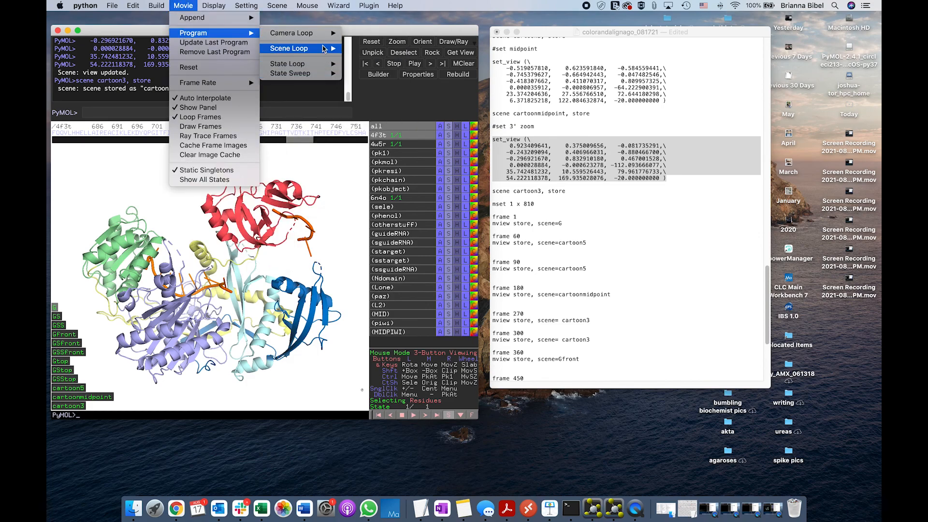
{"action": "mouse_move", "coordinate": [324, 49]}
{"action": "mouse_move", "coordinate": [361, 50]}
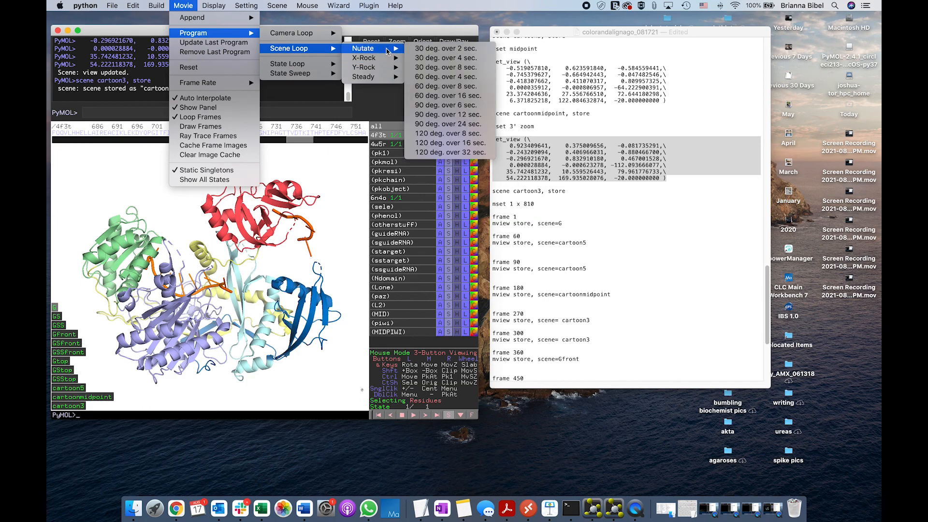
{"action": "mouse_move", "coordinate": [381, 77]}
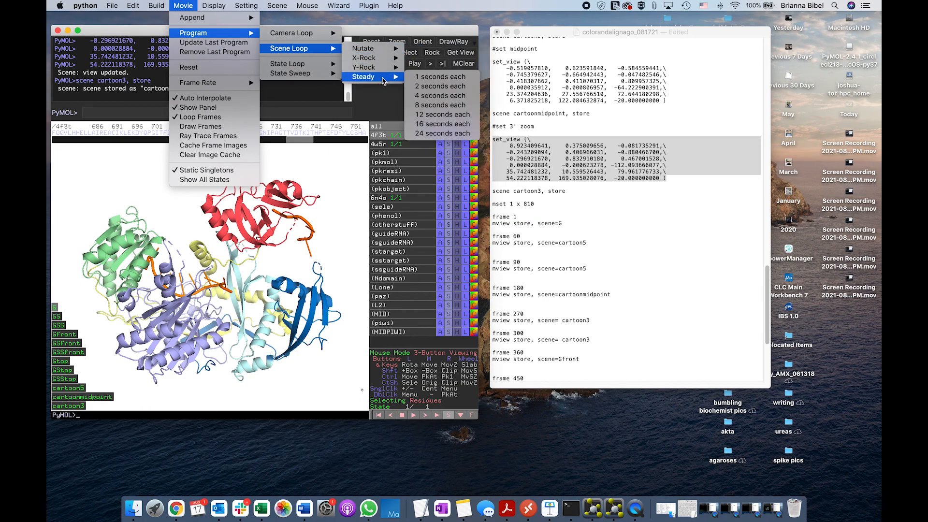
{"action": "left_click", "coordinate": [425, 77]}
{"action": "left_click", "coordinate": [411, 408]}
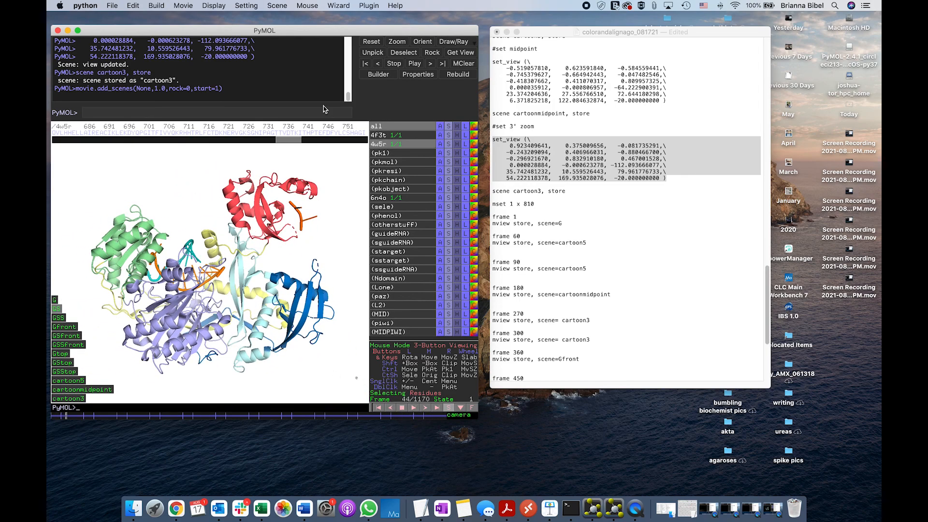
- Clear the programmed scene-loop movie with "mset;rewind"
{"action": "left_click", "coordinate": [284, 113]}
{"action": "type", "text": "mset"}
{"action": "key", "text": "BackSpace"}
{"action": "type", "text": "ewind"}
{"action": "key", "text": "Return"}
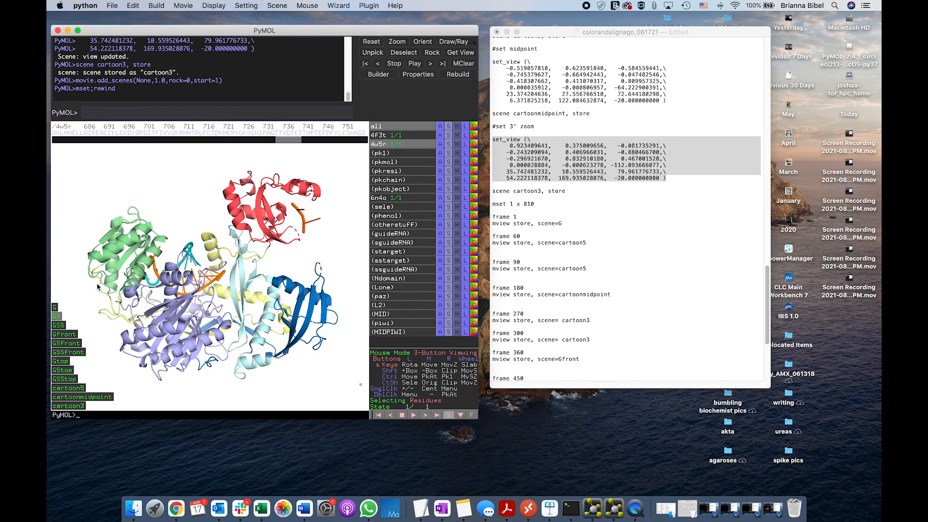
- Check the movie frame rate options and read through the script's frame and mview store commands
{"action": "scroll", "coordinate": [594, 284], "scroll_direction": "down", "scroll_amount": 5}
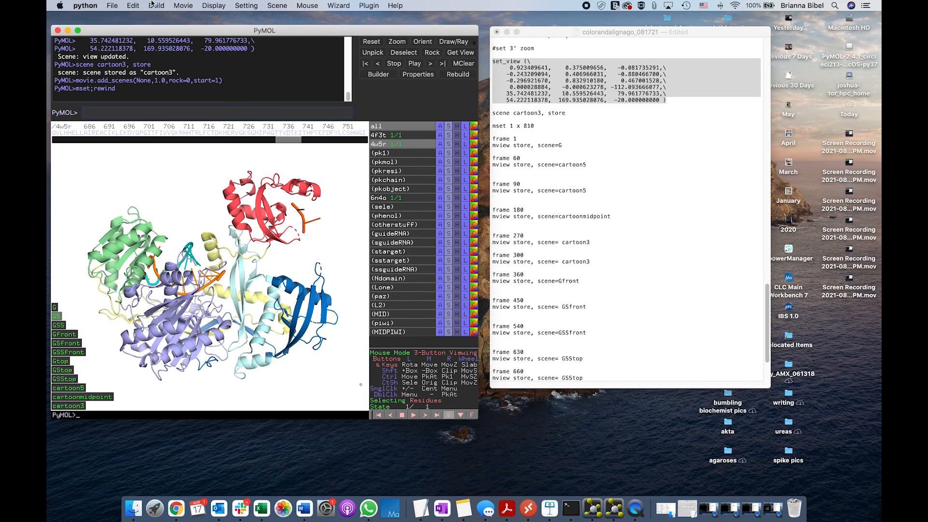
{"action": "left_click", "coordinate": [184, 5]}
{"action": "mouse_move", "coordinate": [199, 84]}
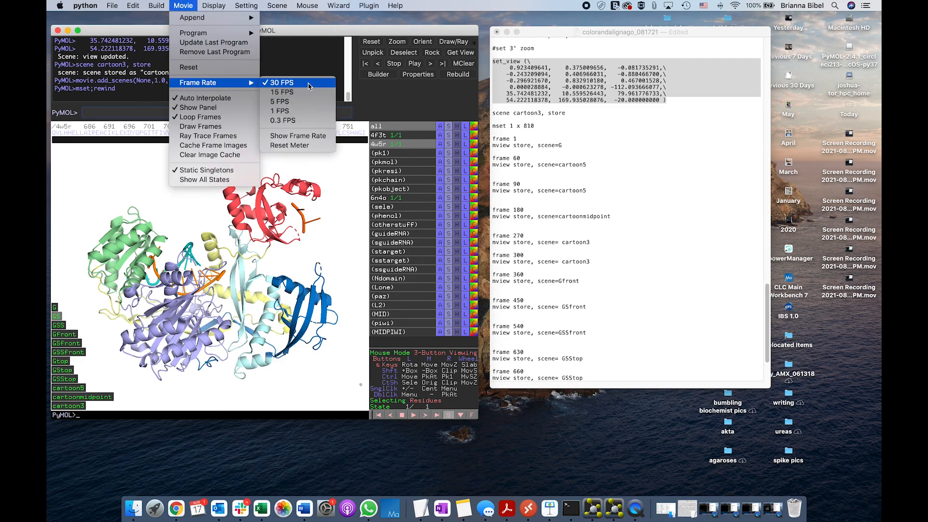
{"action": "left_click", "coordinate": [263, 384]}
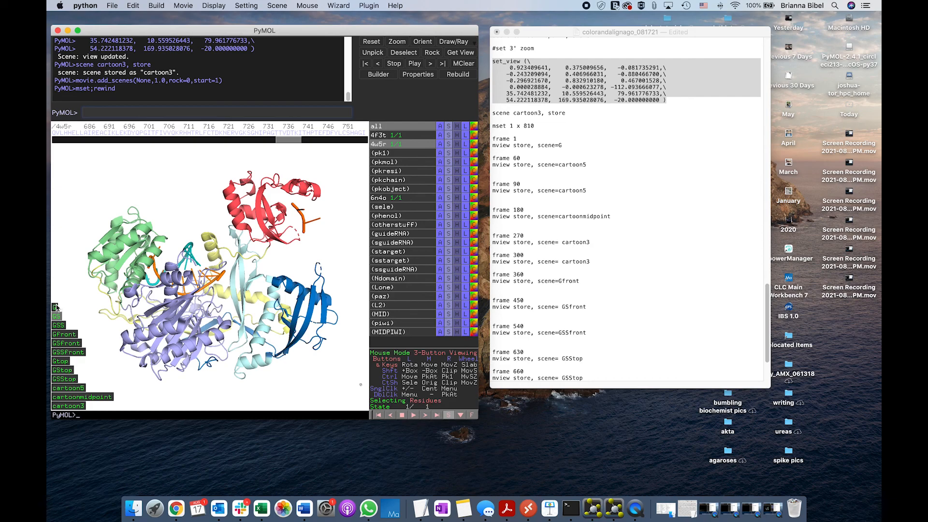
{"action": "scroll", "coordinate": [544, 196], "scroll_direction": "down", "scroll_amount": 3}
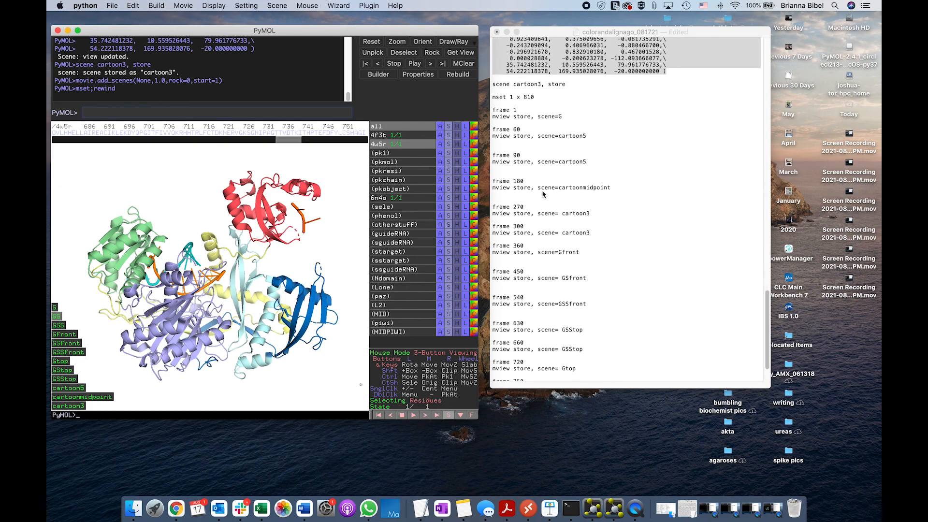
- Define an 810-frame movie timeline with the command "mset 1 x 810"
{"action": "left_click", "coordinate": [559, 129]}
{"action": "left_click", "coordinate": [543, 103]}
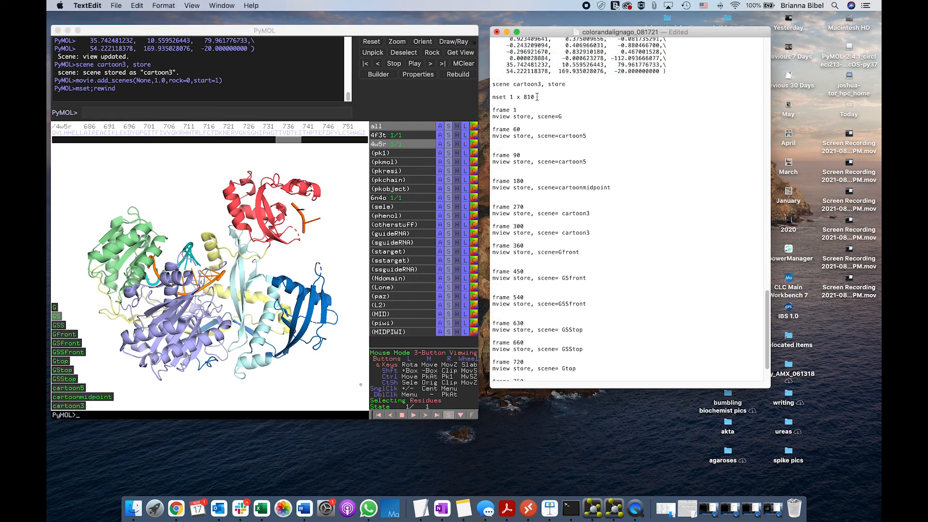
{"action": "triple_click", "coordinate": [531, 97]}
{"action": "left_click", "coordinate": [291, 113]}
{"action": "type", "text": "mset 1 x"}
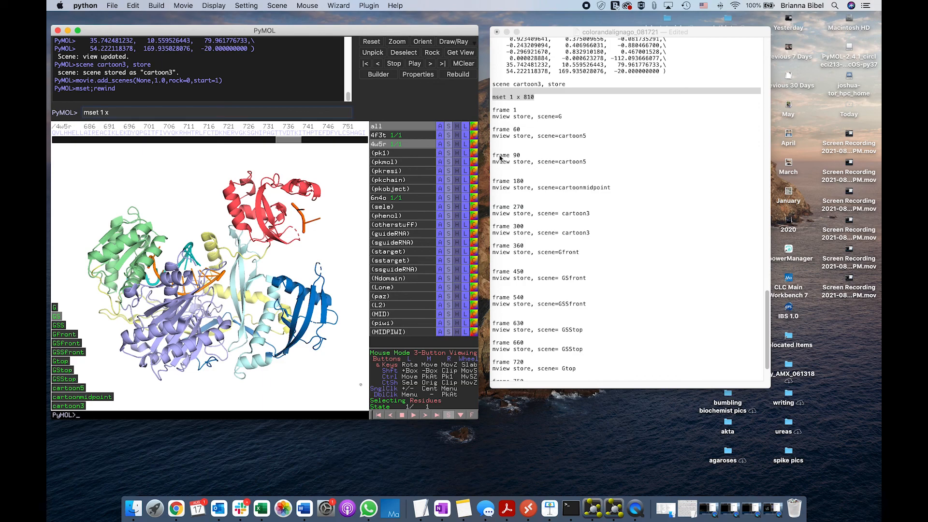
{"action": "type", "text": "810"}
{"action": "key", "text": "Return"}
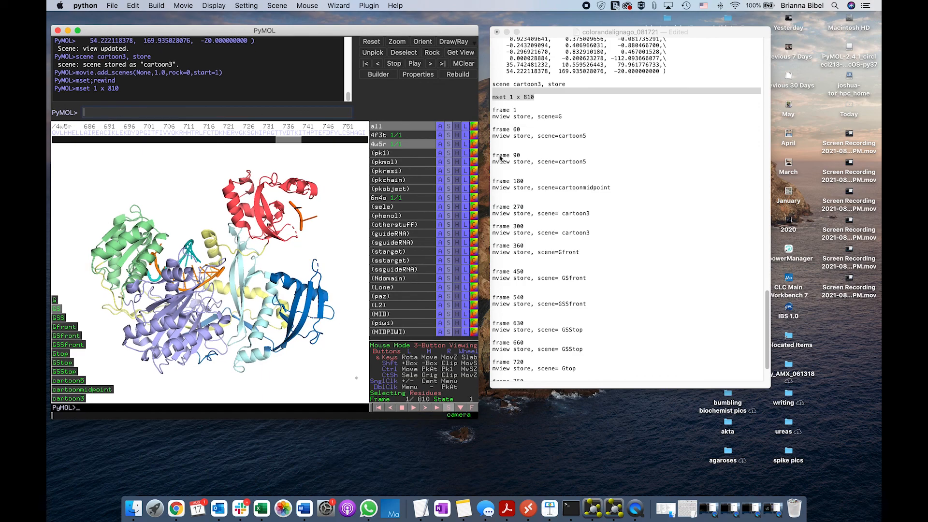
- Copy the frame 1 commands from the script and run them to store scene G as the movie's first keyframe
{"action": "scroll", "coordinate": [619, 146], "scroll_direction": "down", "scroll_amount": 3}
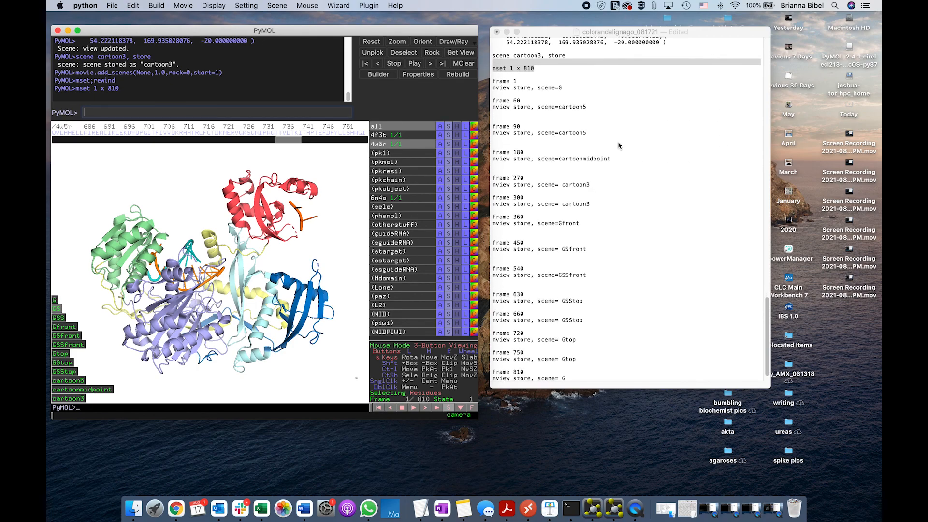
{"action": "left_click", "coordinate": [529, 110]}
{"action": "left_click_drag", "start_coordinate": [493, 82], "coordinate": [565, 86]}
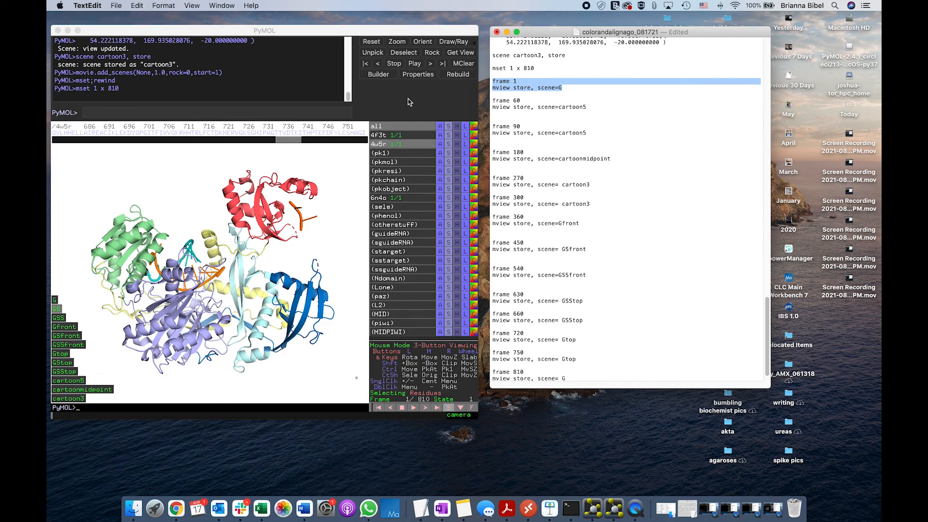
{"action": "left_click", "coordinate": [299, 113]}
{"action": "key", "text": "super+v"}
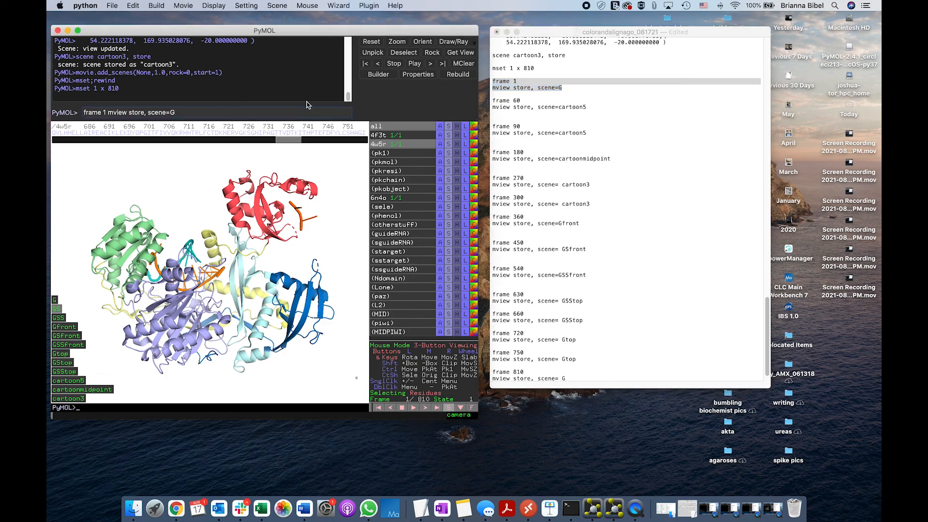
{"action": "key", "text": "Return"}
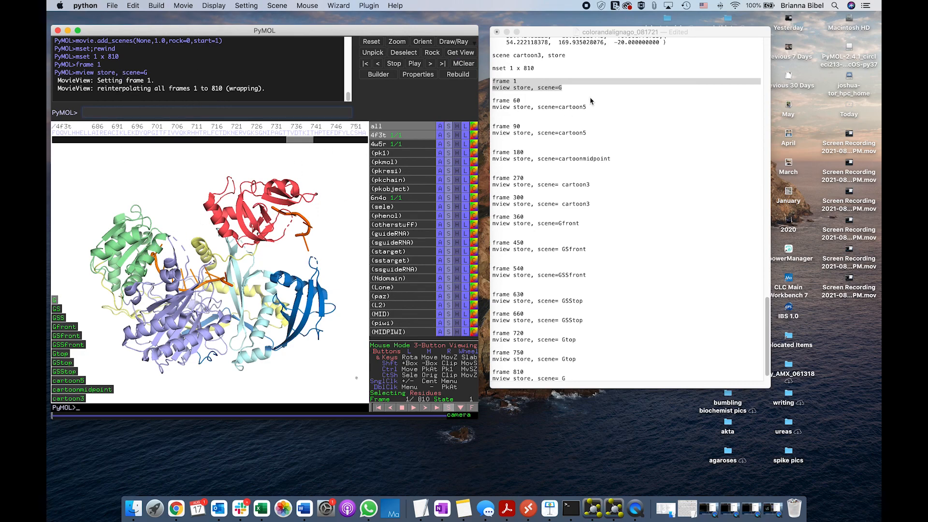
- Store the frame 1 keyframe again by running "frame 1" and "mview store, scene=G" as separate commands
{"action": "left_click", "coordinate": [560, 90]}
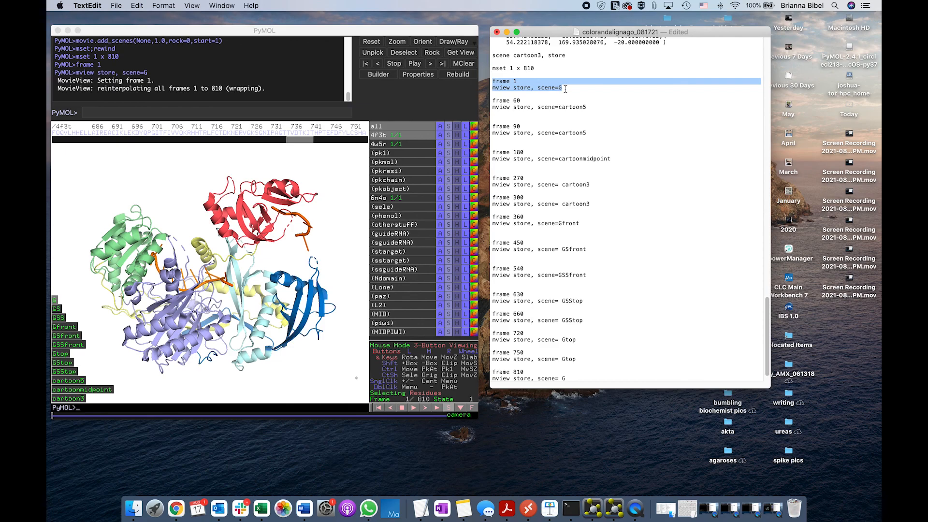
{"action": "left_click", "coordinate": [560, 89]}
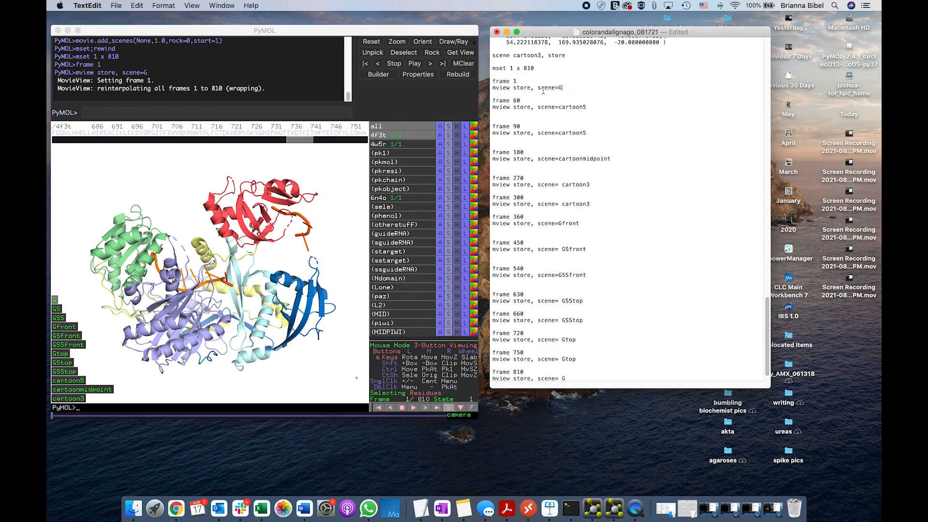
{"action": "left_click", "coordinate": [316, 114]}
{"action": "type", "text": "fram"}
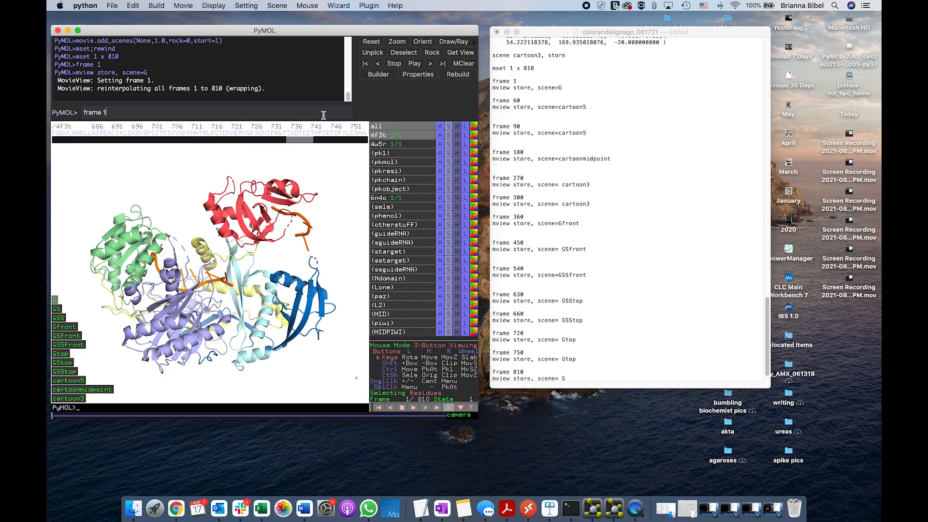
{"action": "type", "text": "e 1"}
{"action": "key", "text": "Return"}
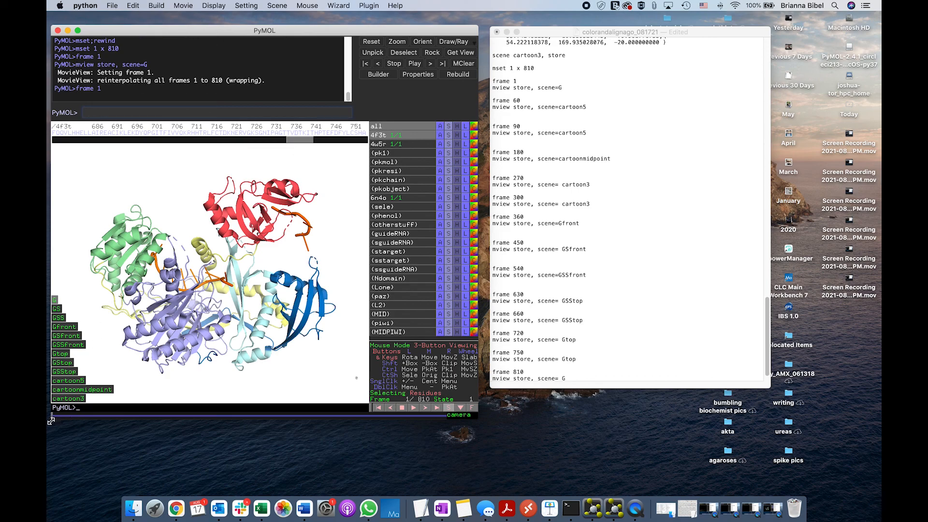
{"action": "type", "text": "mview store,"}
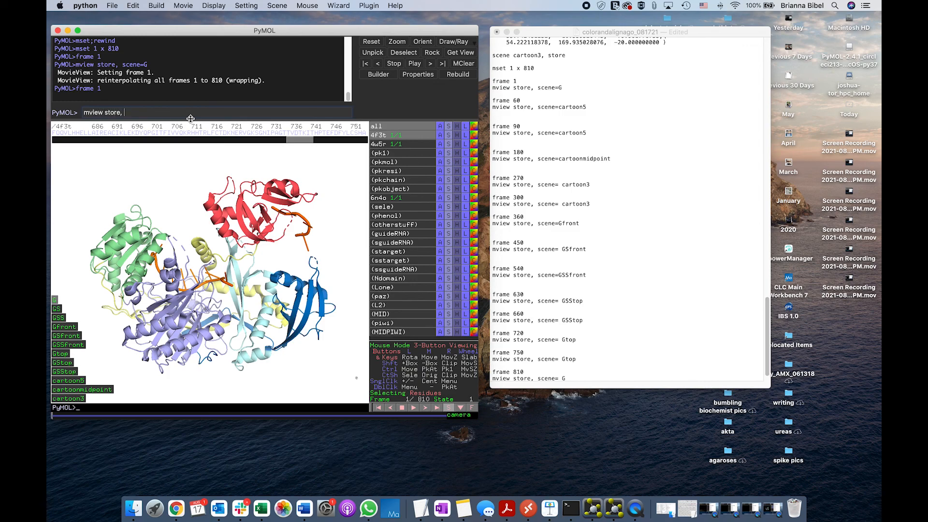
{"action": "type", "text": " scene=G"}
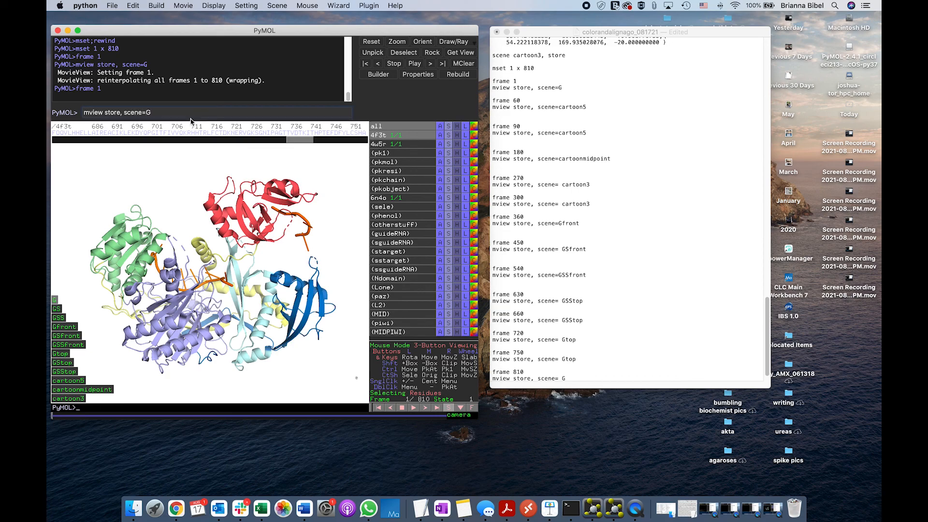
{"action": "key", "text": "Return"}
- Go to frame 60 and store the close-up keyframe with "mview store, scene=cartoon5"
{"action": "type", "text": "frame 60"}
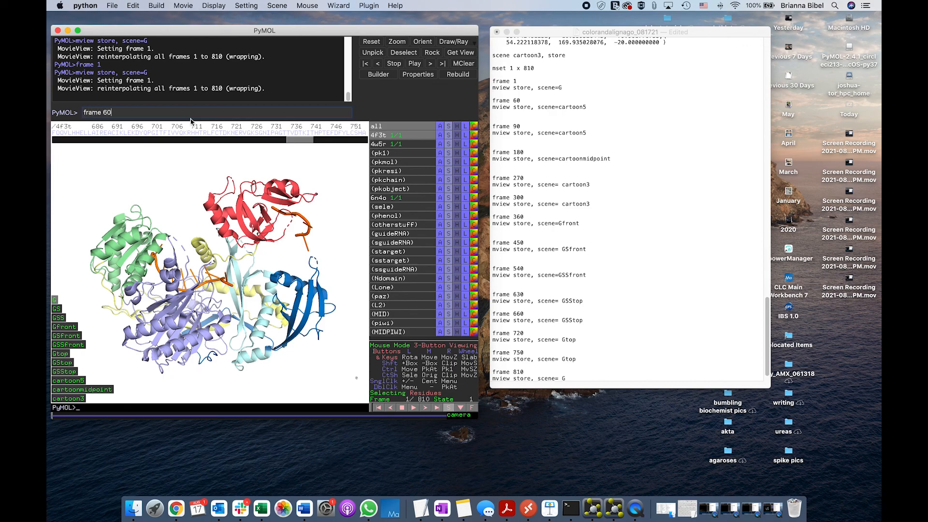
{"action": "key", "text": "Return"}
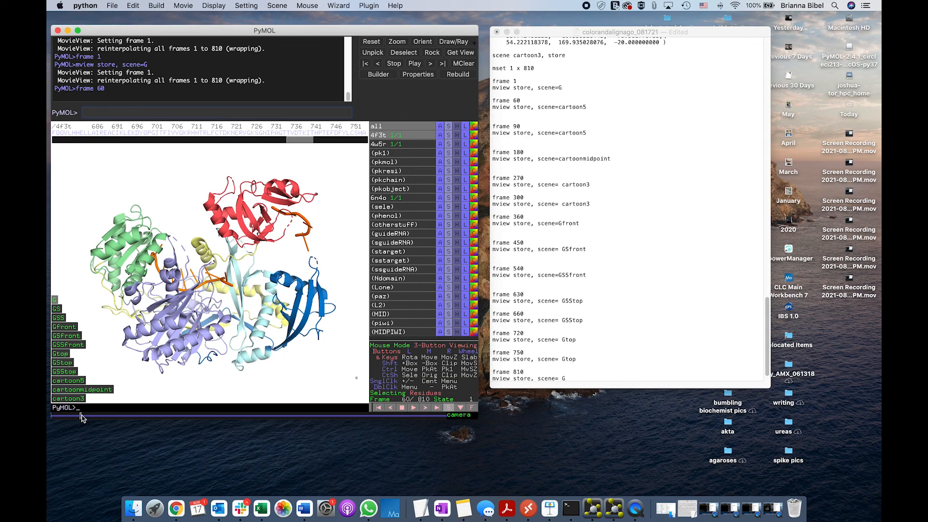
{"action": "type", "text": "mview store, scene=cartoon5"}
{"action": "key", "text": "Return"}
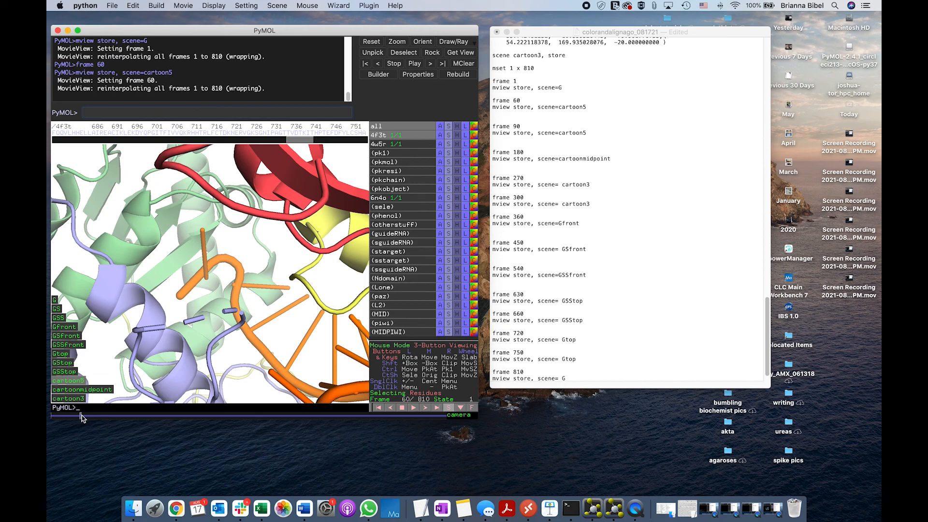
- Hold the close-up by running "frame 90" and storing scene cartoon5 there, reusing the earlier commands
{"action": "key", "text": "Up"}
{"action": "key", "text": "Up"}
{"action": "key", "text": "BackSpace"}
{"action": "key", "text": "Return"}
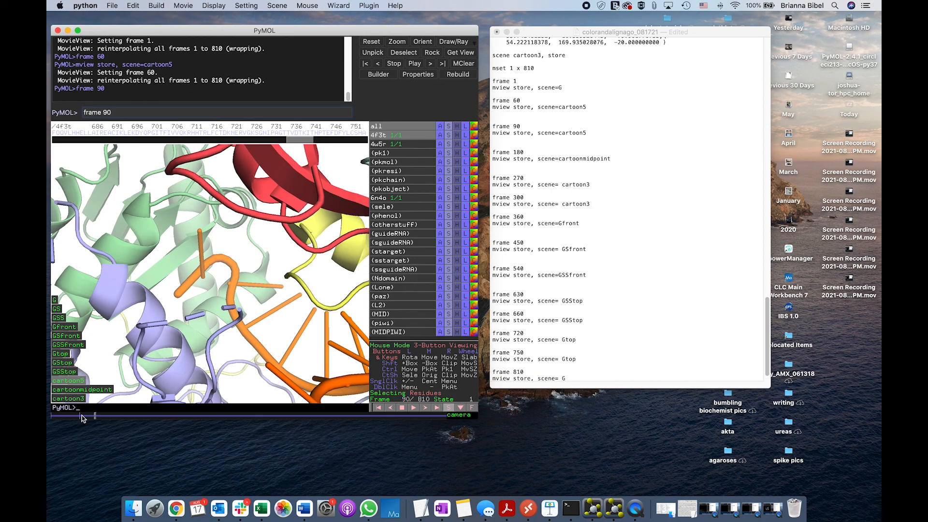
{"action": "key", "text": "Up"}
{"action": "key", "text": "Return"}
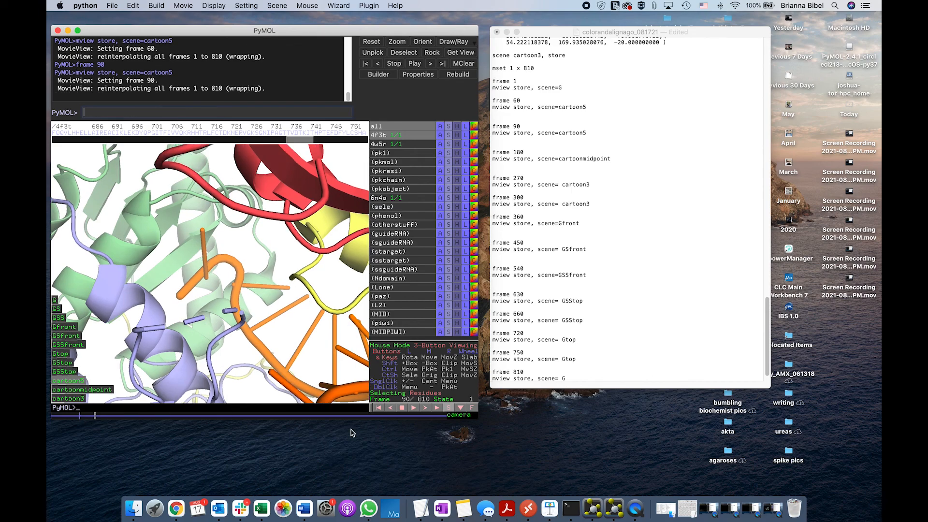
- Copy the remaining frame and mview store commands, frames 180 through 810, from the script and run them together
{"action": "scroll", "coordinate": [636, 240], "scroll_direction": "down", "scroll_amount": 2}
{"action": "left_click", "coordinate": [500, 128]}
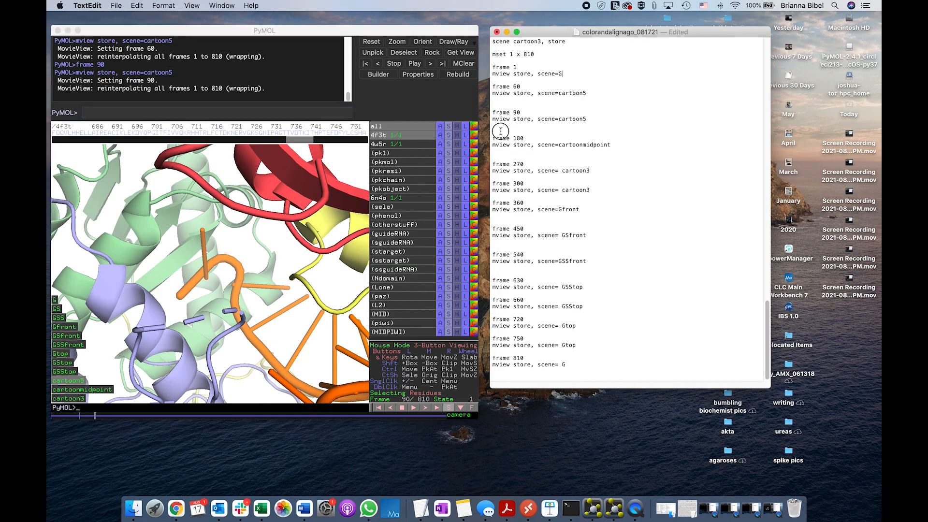
{"action": "left_click_drag", "start_coordinate": [493, 132], "coordinate": [571, 364]}
{"action": "key", "text": "super+c"}
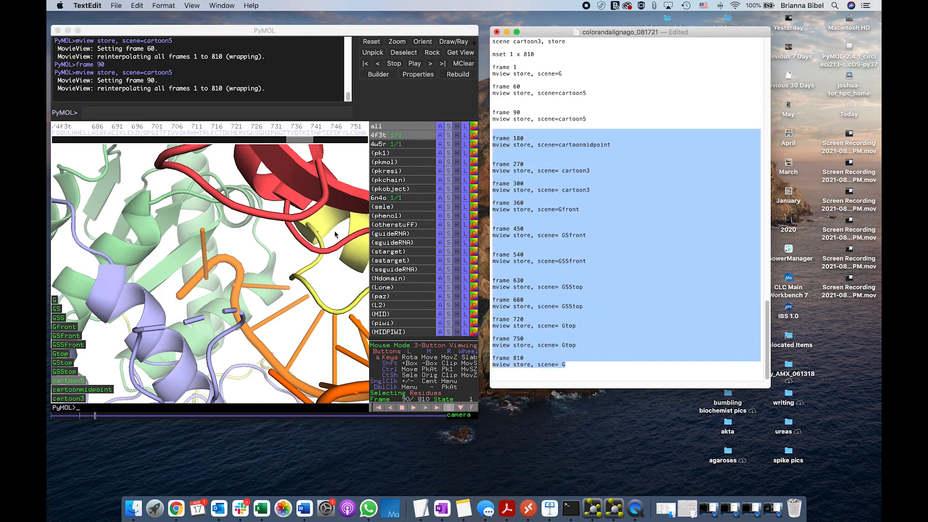
{"action": "left_click", "coordinate": [306, 112]}
{"action": "key", "text": "super+v"}
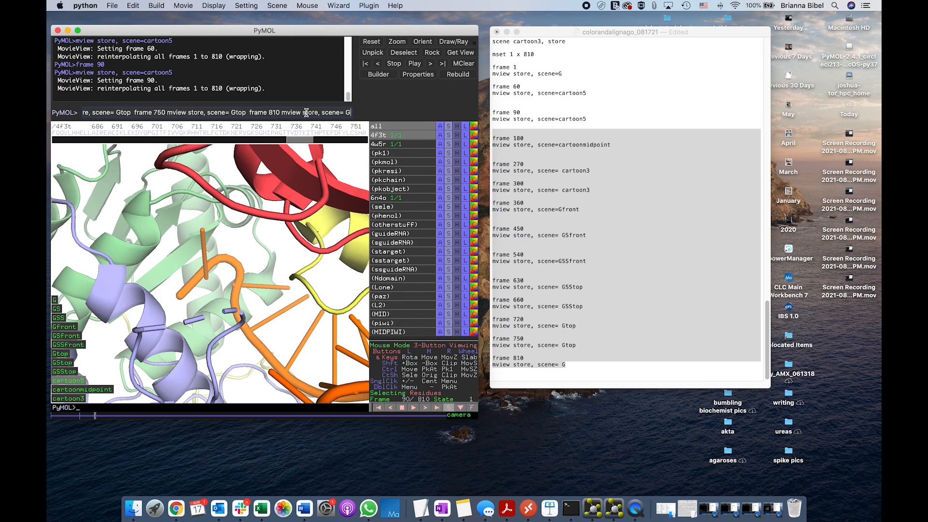
{"action": "key", "text": "Return"}
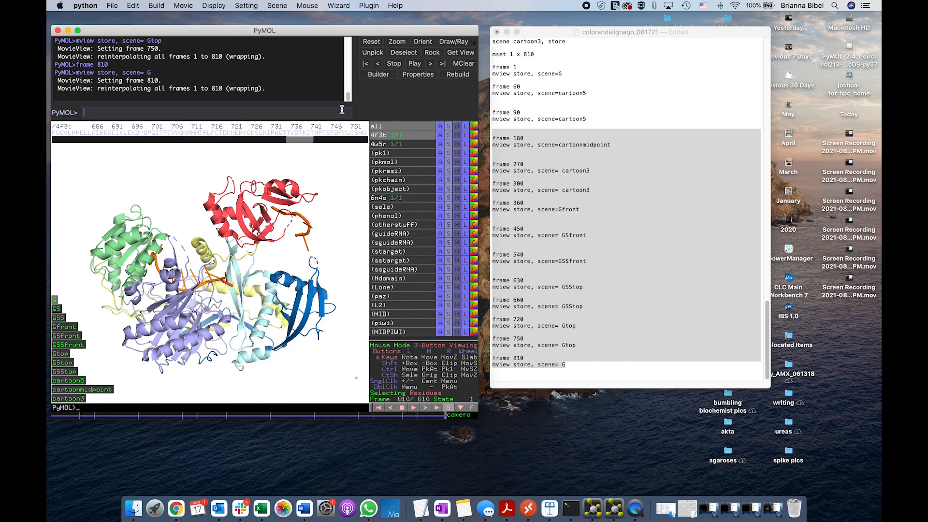
- Play the finished movie with "mplay" and halt playback with "mstop"
{"action": "left_click", "coordinate": [366, 63]}
{"action": "type", "text": "mplay"}
{"action": "key", "text": "Return"}
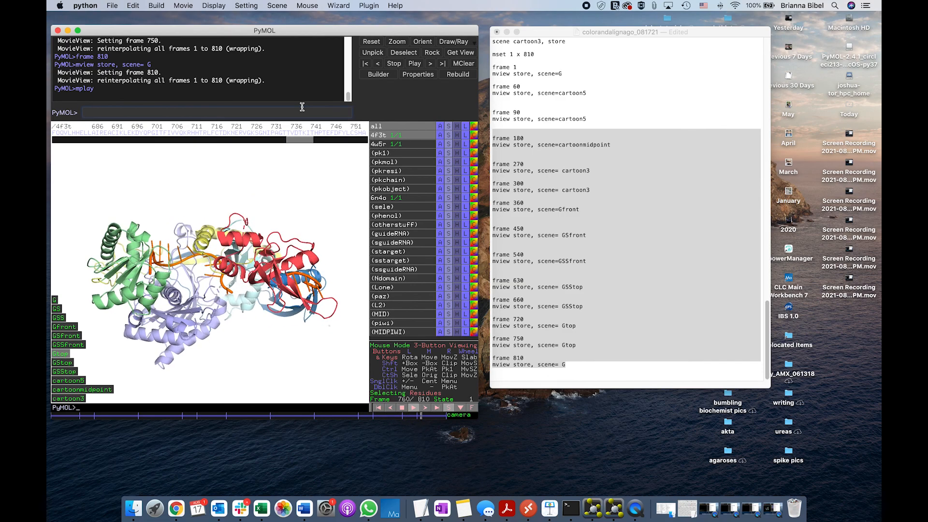
{"action": "type", "text": "mstop"}
{"action": "key", "text": "Return"}
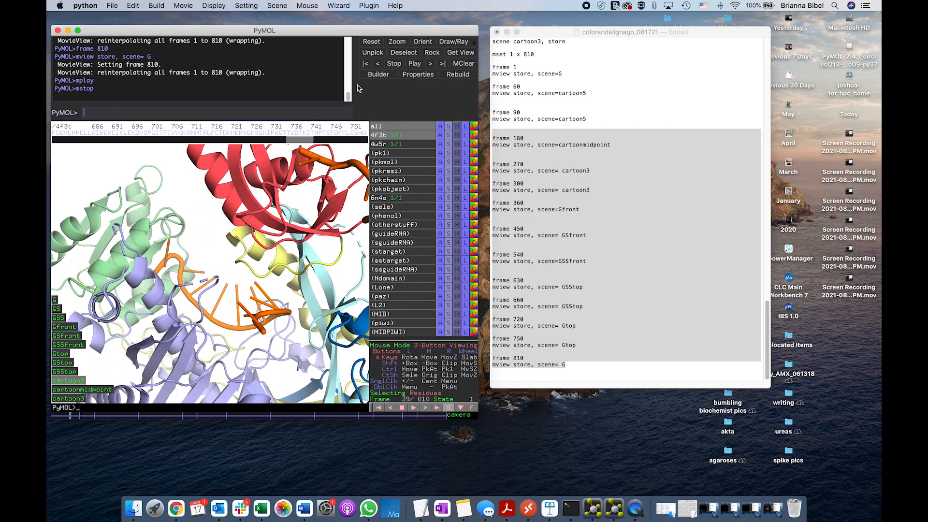
- Review the QuickTime movie export settings for size, rendering, encoder and format, and close them without saving
{"action": "left_click", "coordinate": [119, 4]}
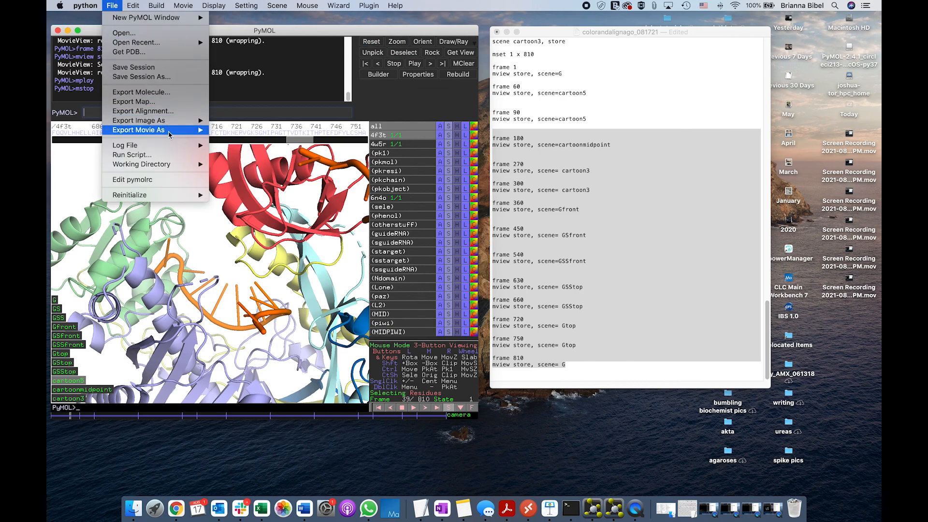
{"action": "mouse_move", "coordinate": [169, 134]}
{"action": "left_click", "coordinate": [236, 140]}
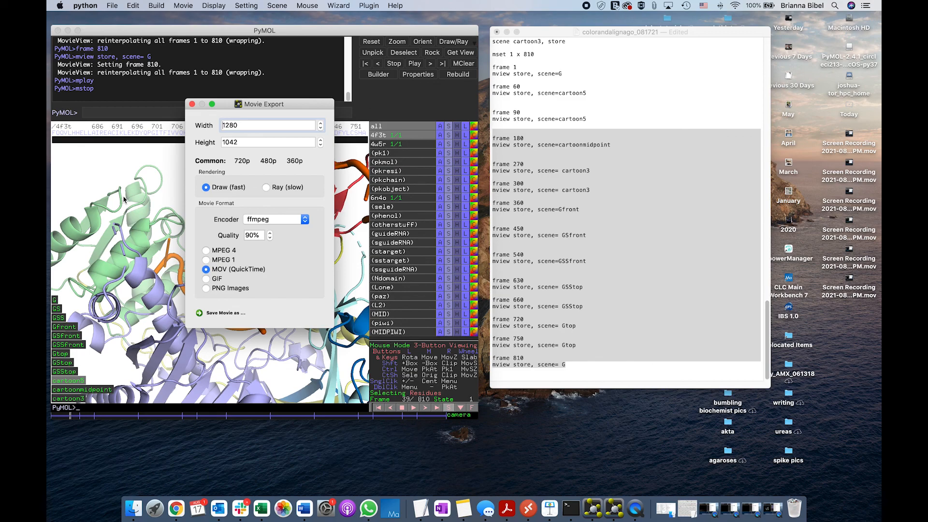
{"action": "left_click", "coordinate": [193, 110]}
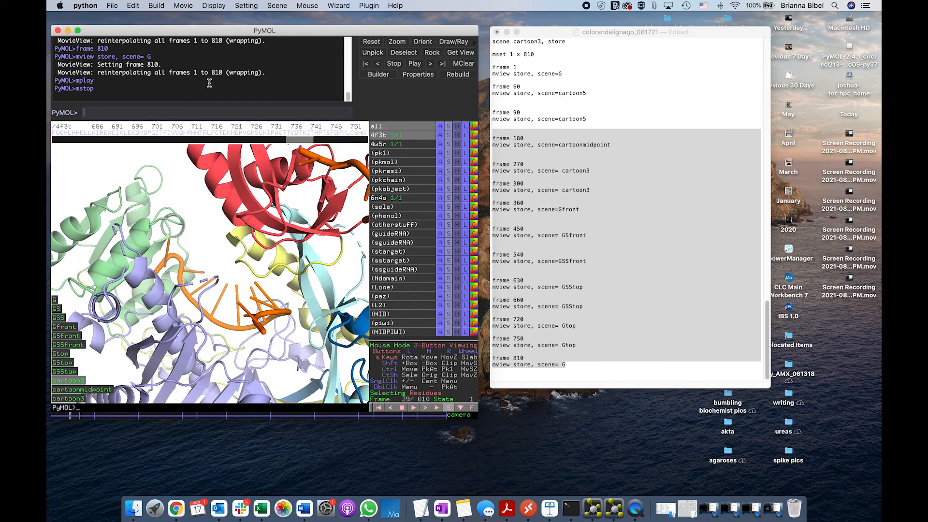